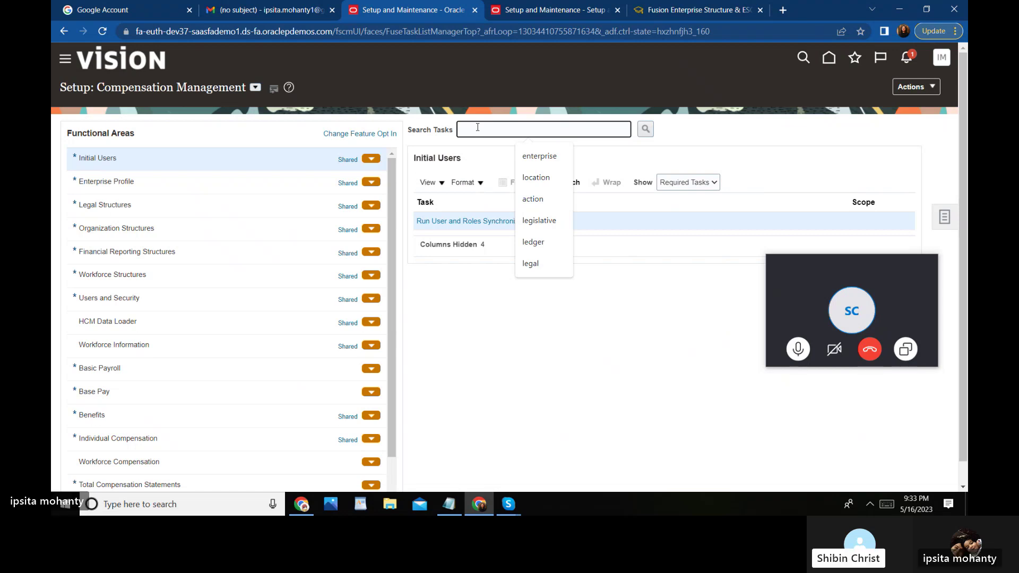
key("XF86AudioRaiseVolume")
key("XF86AudioRaiseVolume")
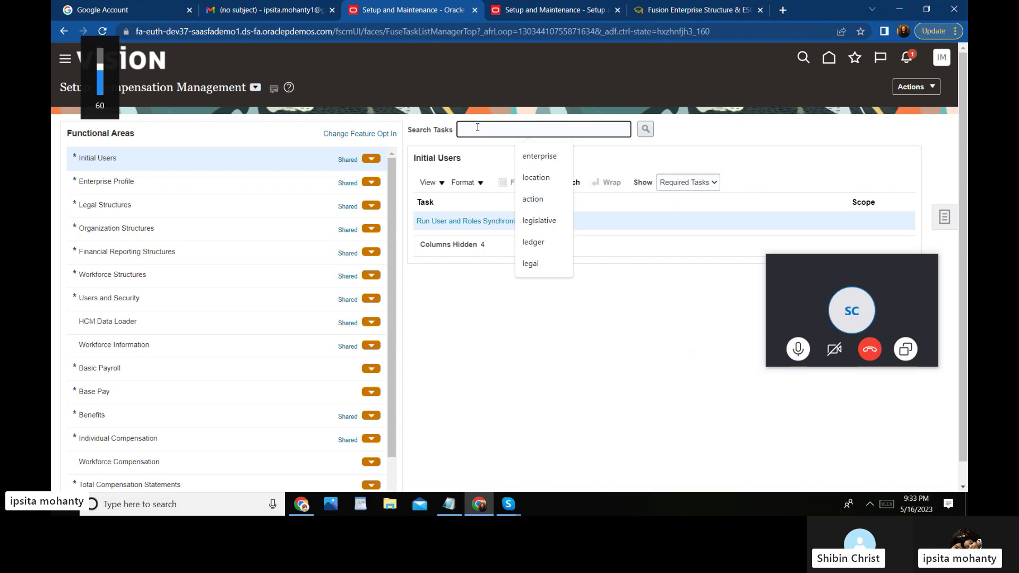
key("XF86AudioRaiseVolume")
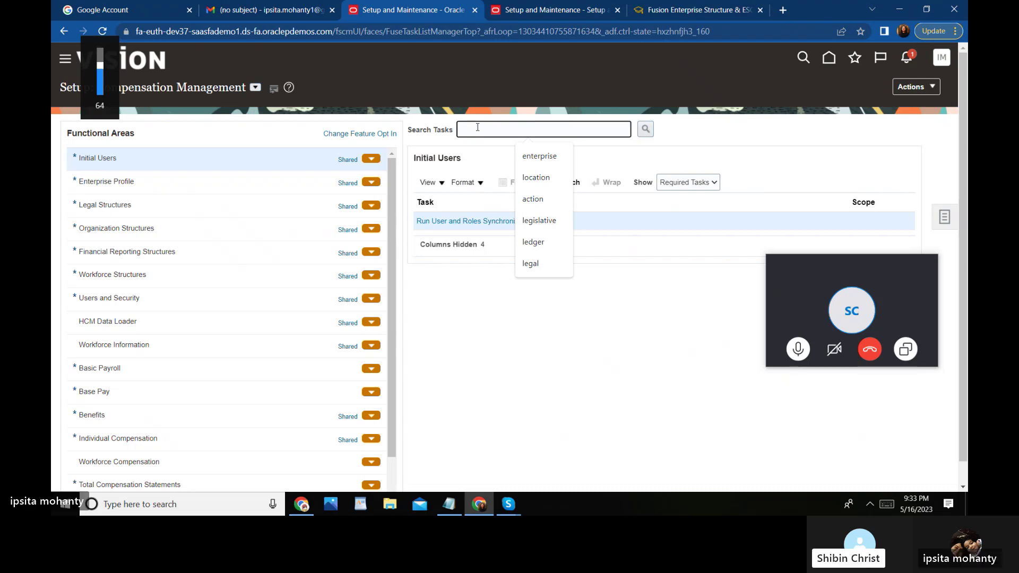
Search the setup tasks for "legal" and bring up Manage Legal Addresses in the Legal Structures task list.
type("legal")
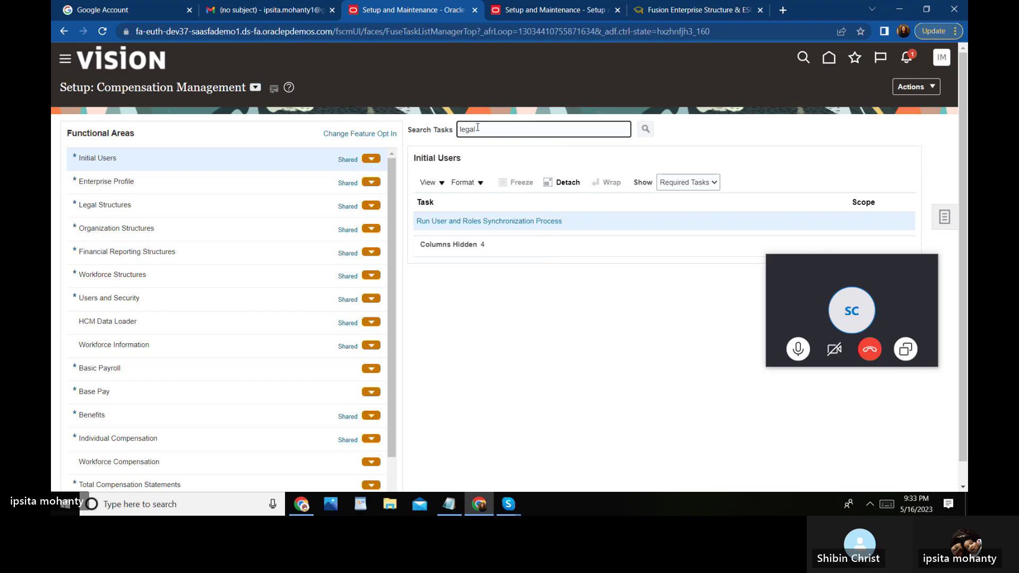
key("Return")
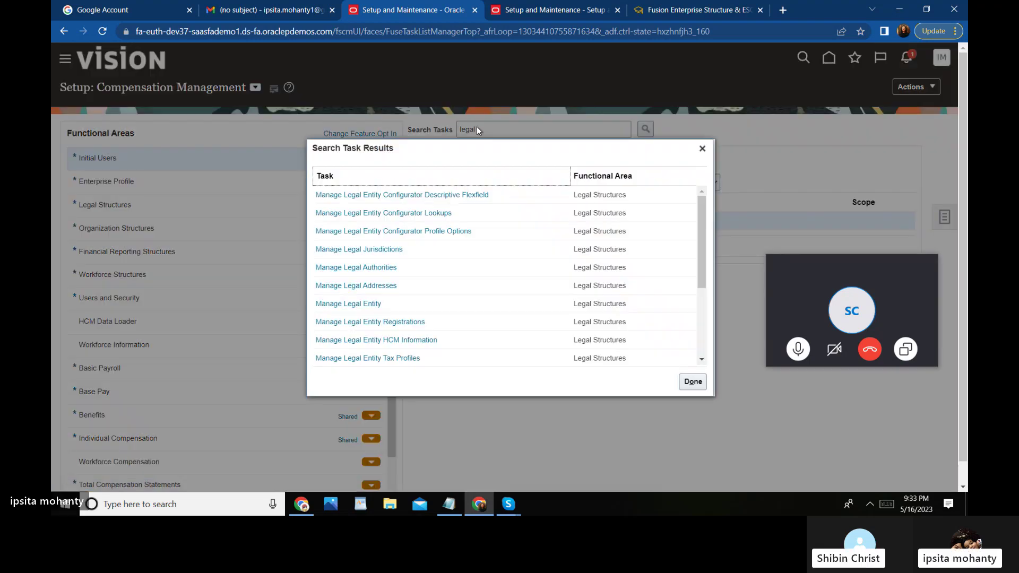
left_click(377, 289)
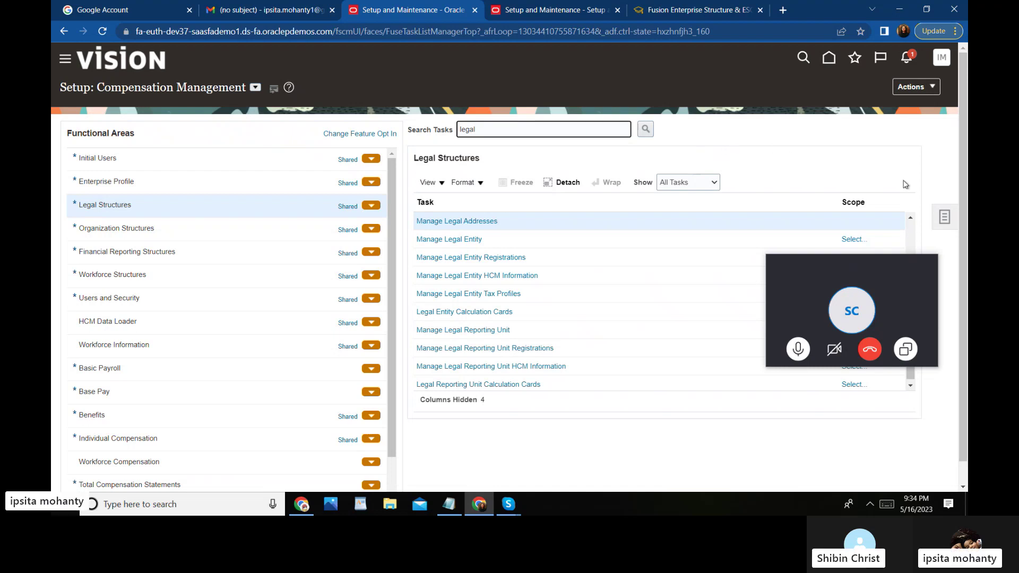
Open Manage Implementation Projects and search the project names for "001 chase".
left_click(946, 225)
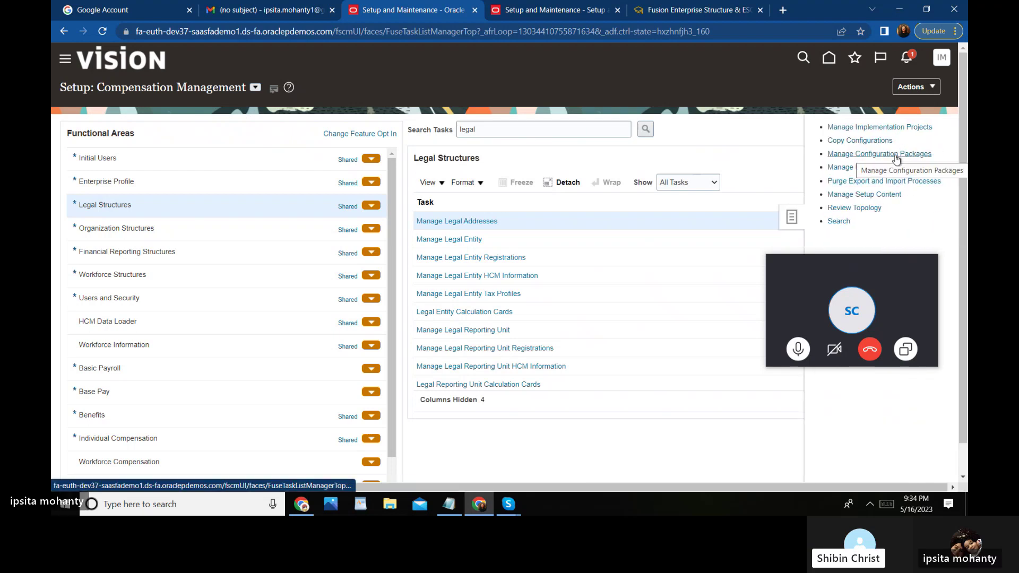
left_click(889, 128)
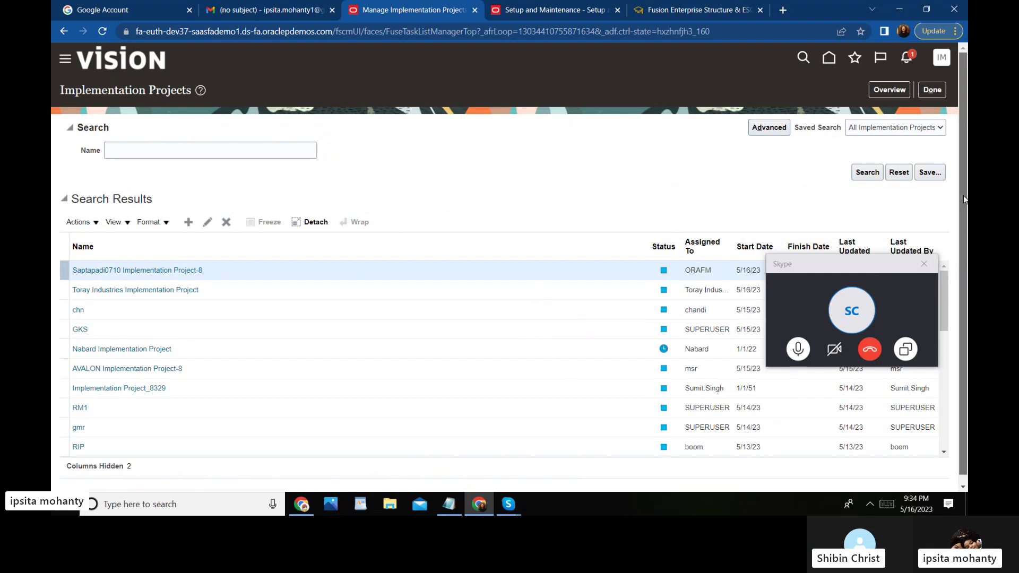
scroll(964, 199, "down", 1)
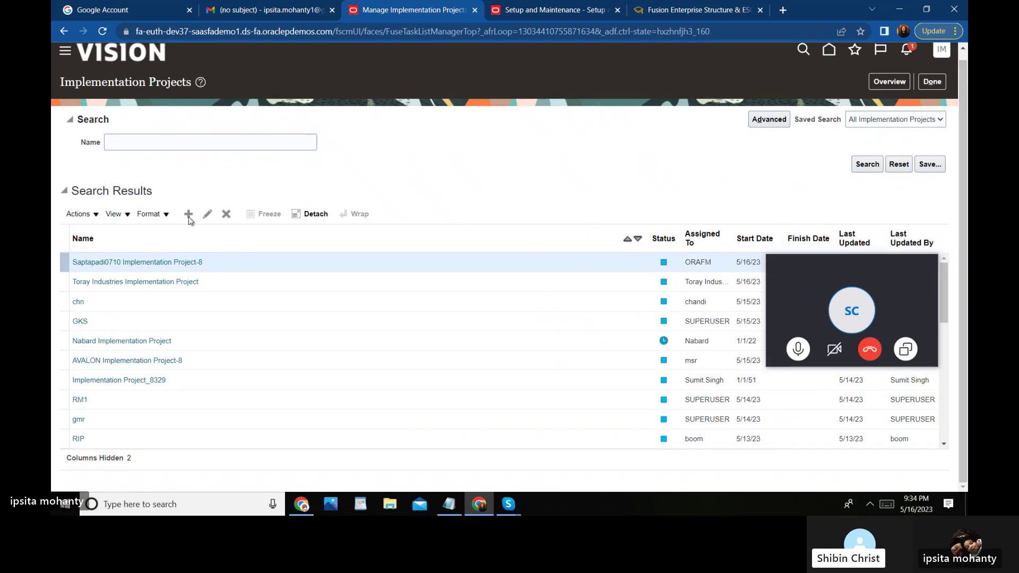
left_click(140, 139)
type("001")
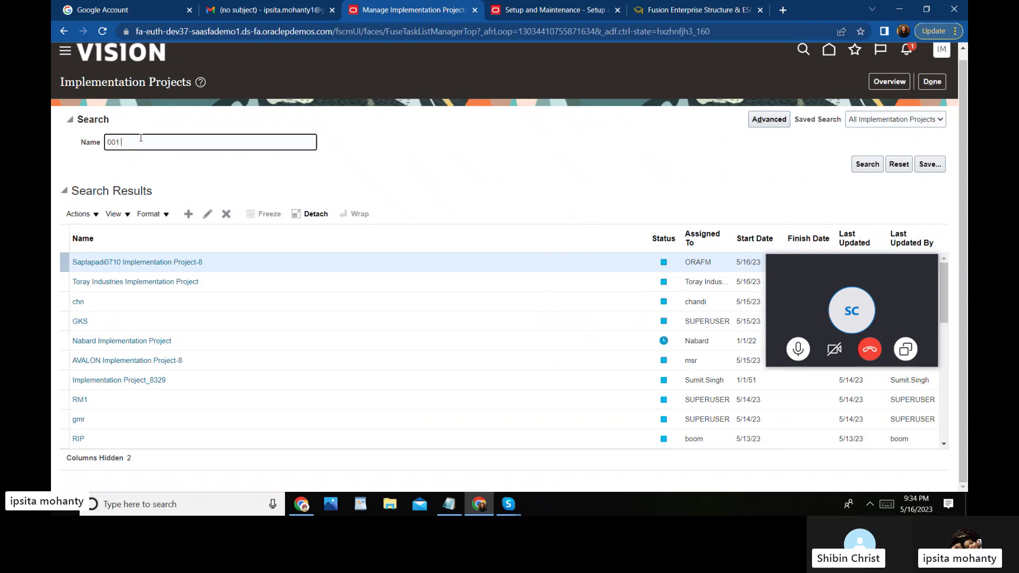
type(" chase")
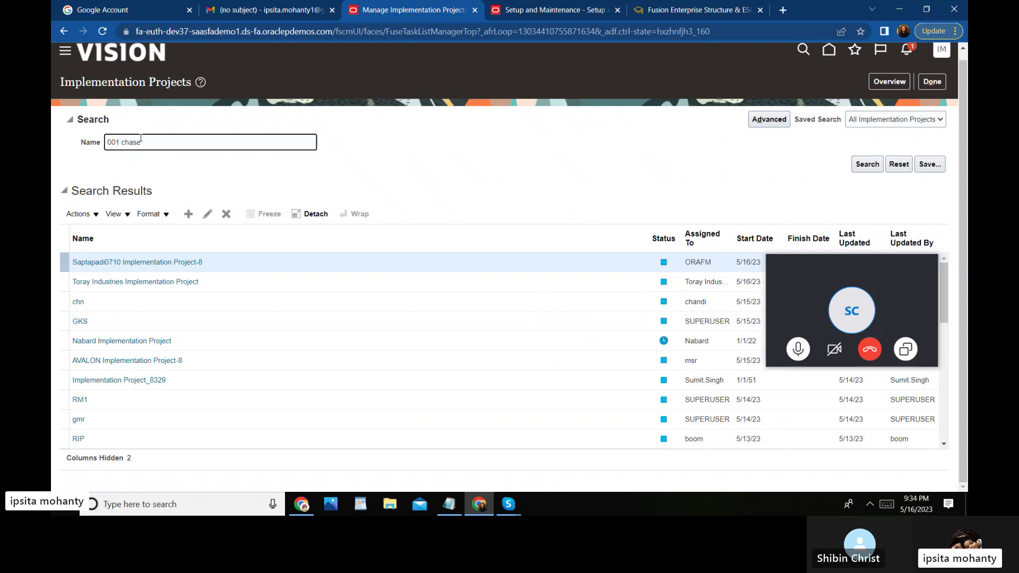
key("Return")
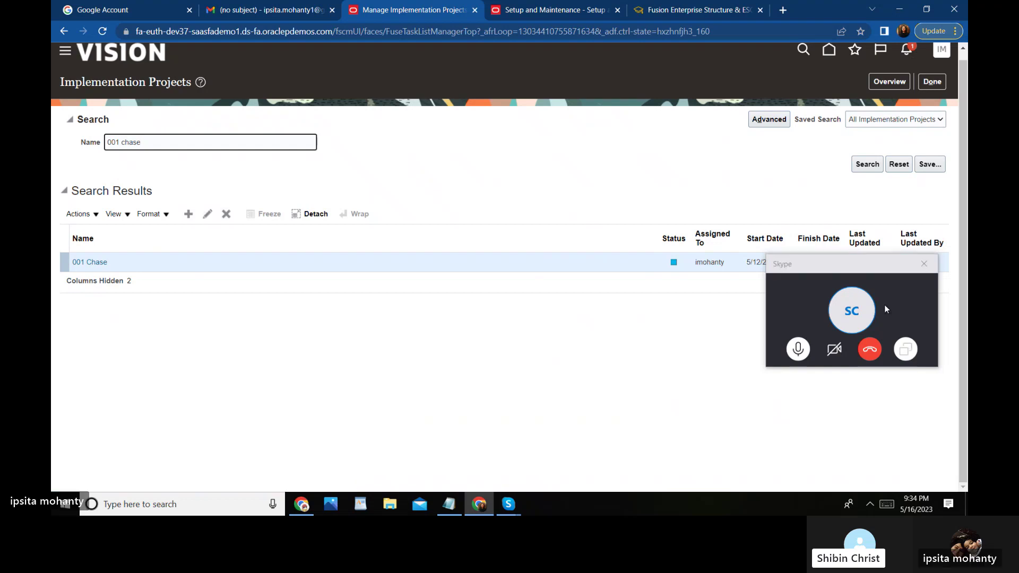
Move the Skype call window off the search results and open the 001 Chase implementation project.
left_click_drag(877, 266, 728, 51)
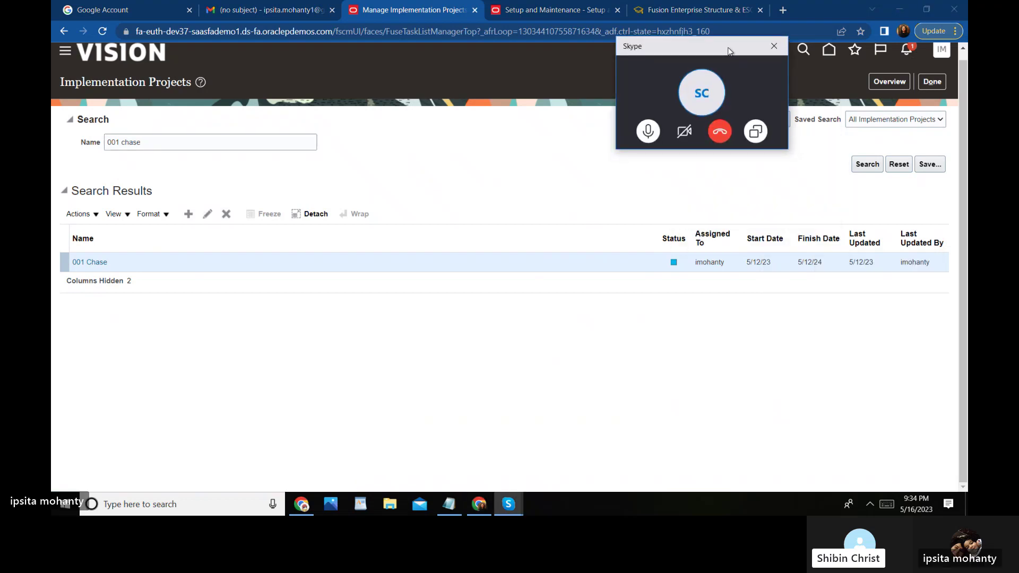
left_click(315, 318)
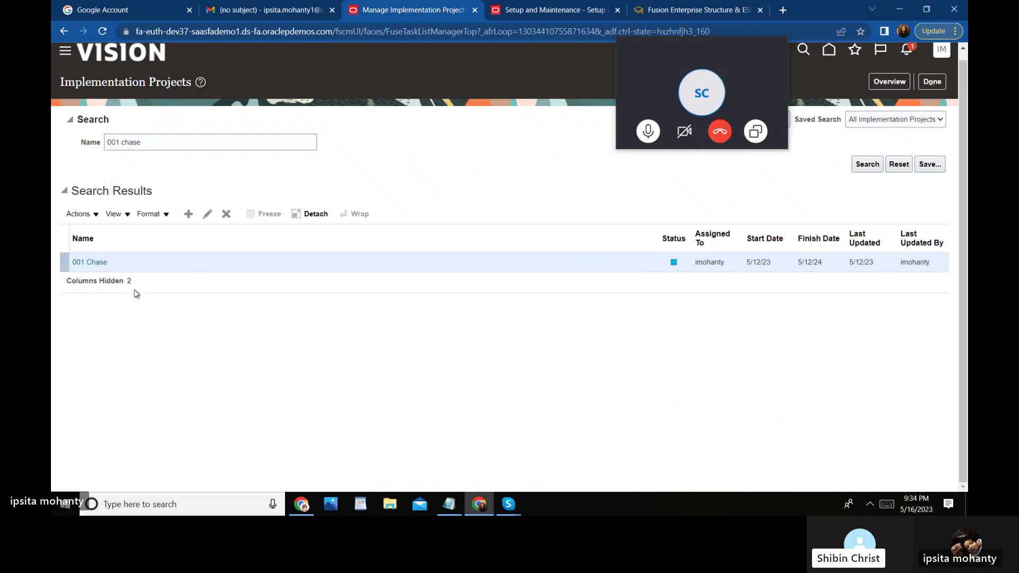
left_click(103, 262)
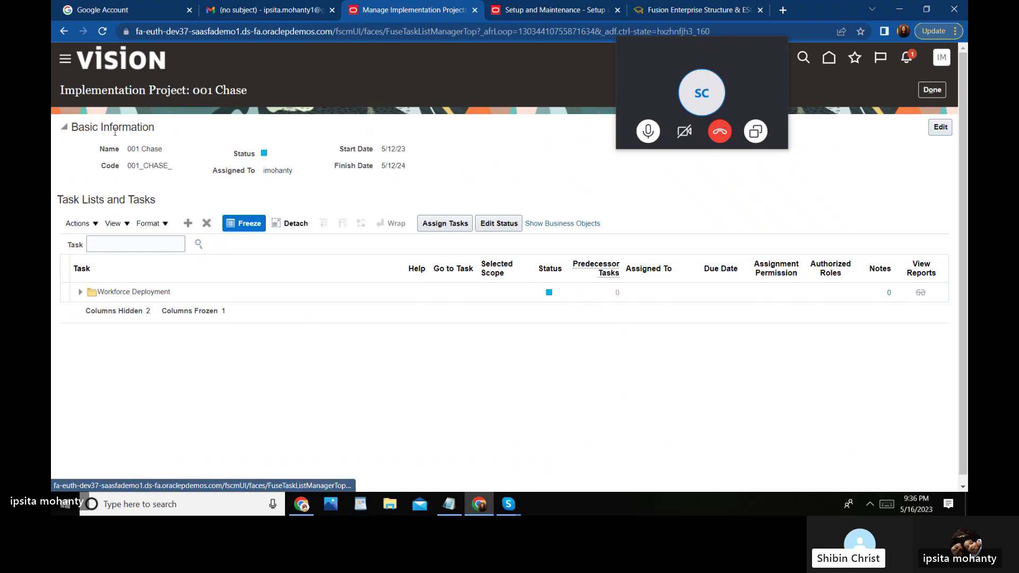
Leave the implementation project for the welcome page and reopen Setup and Maintenance.
left_click(64, 31)
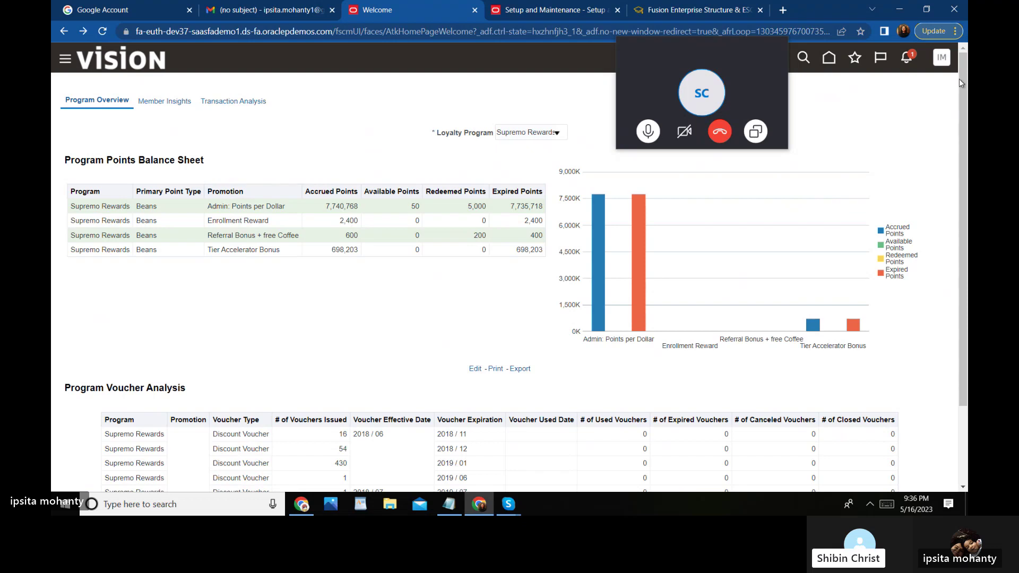
left_click(942, 58)
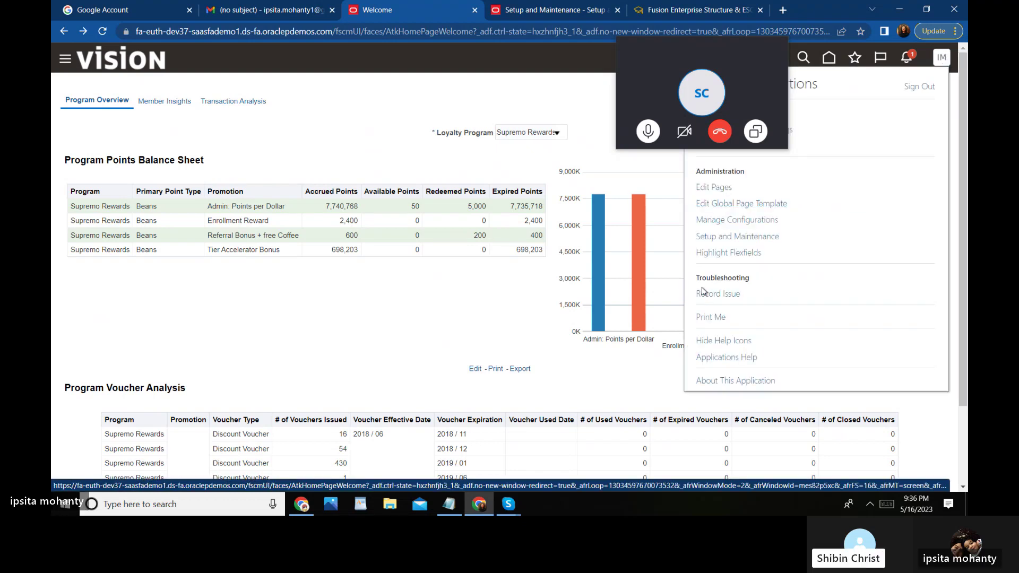
left_click(737, 236)
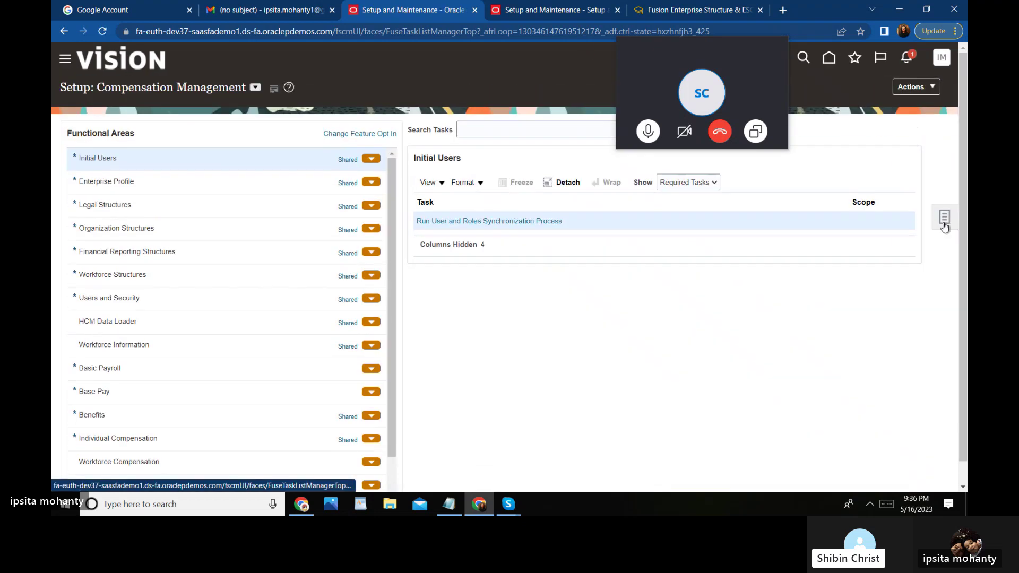
Search Manage Implementation Projects for "001" and open the 001 Chase project.
left_click(943, 219)
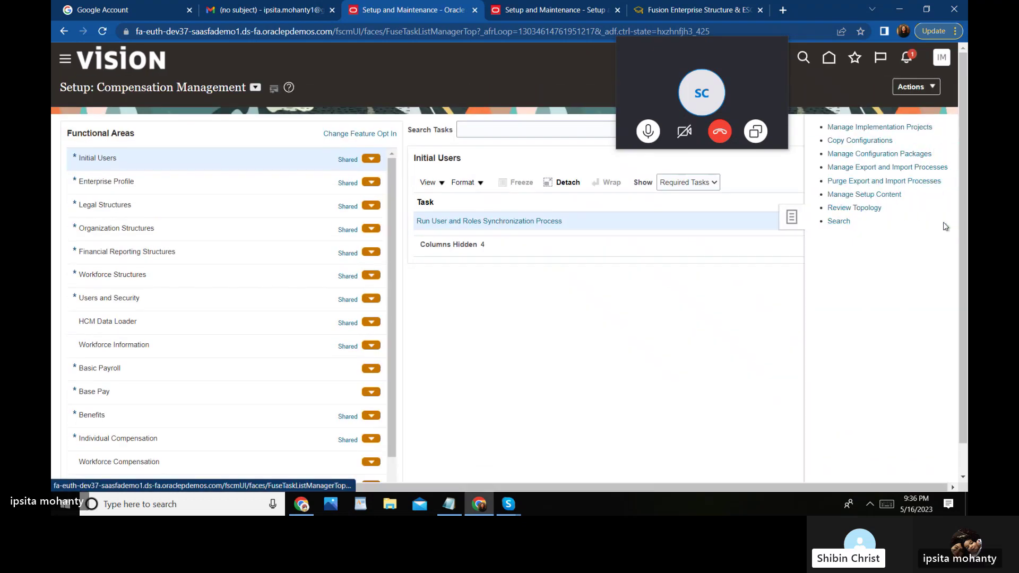
left_click(856, 129)
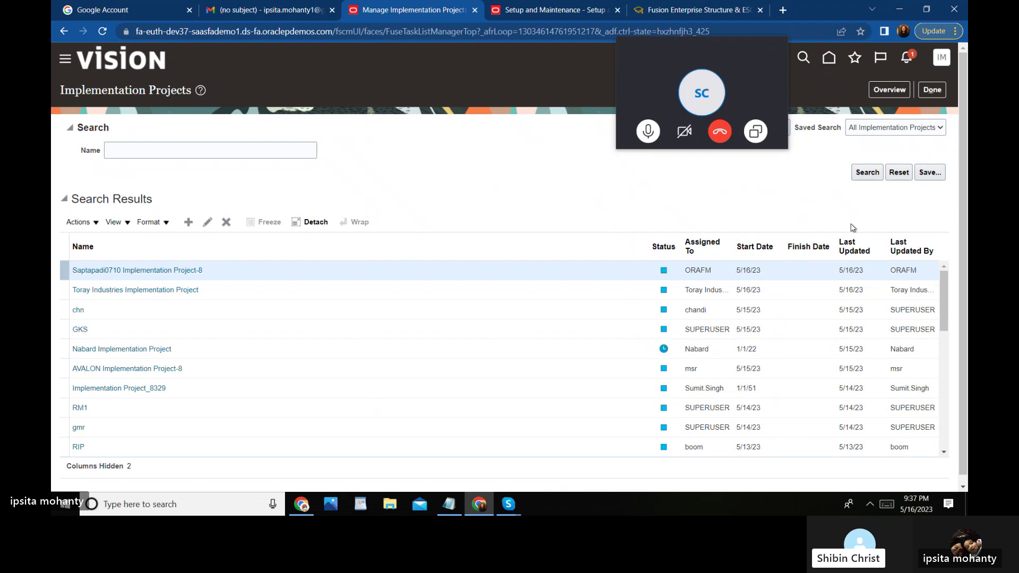
left_click(147, 149)
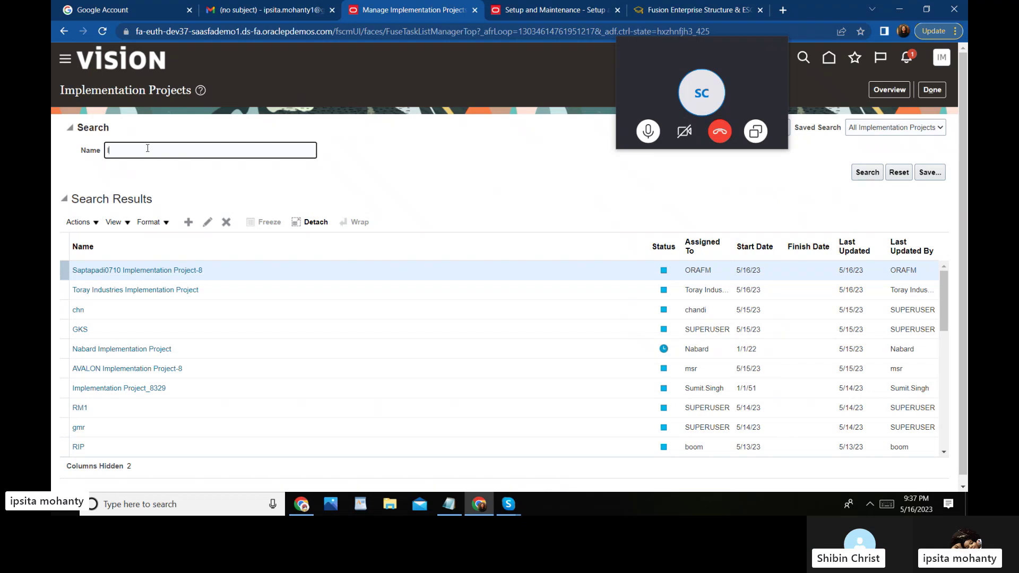
type("le")
key("BackSpace")
type("001")
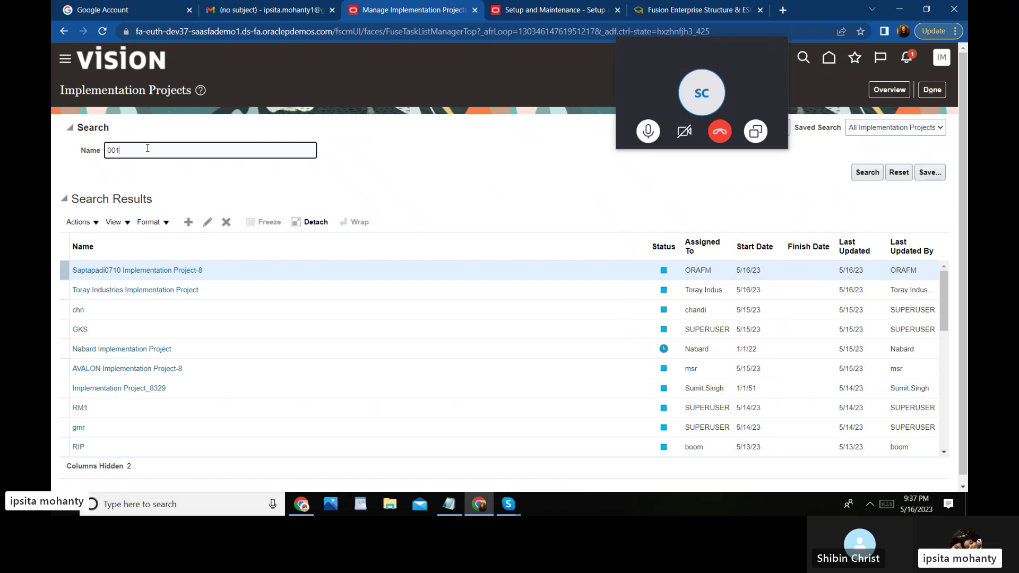
key("Return")
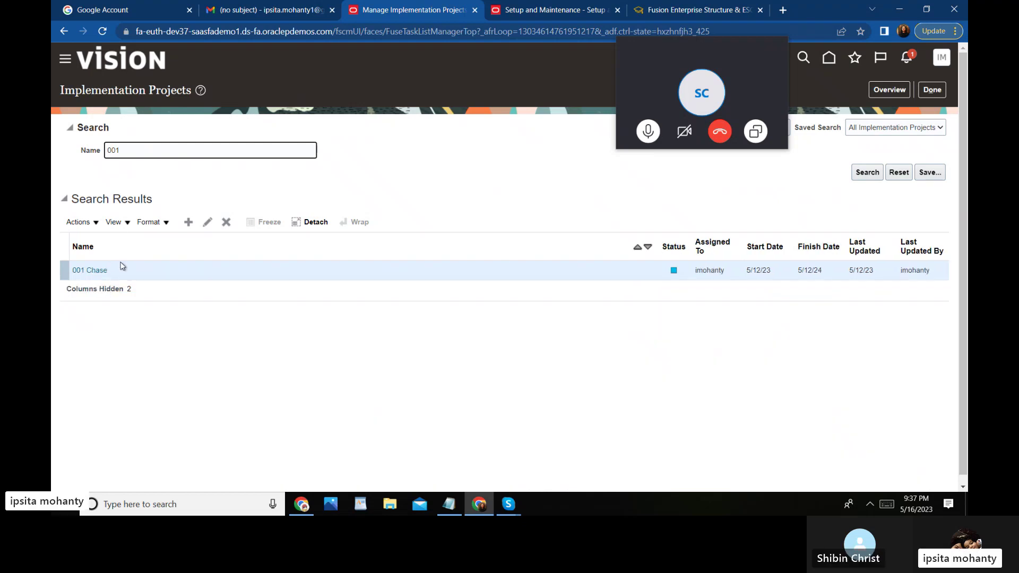
left_click(101, 271)
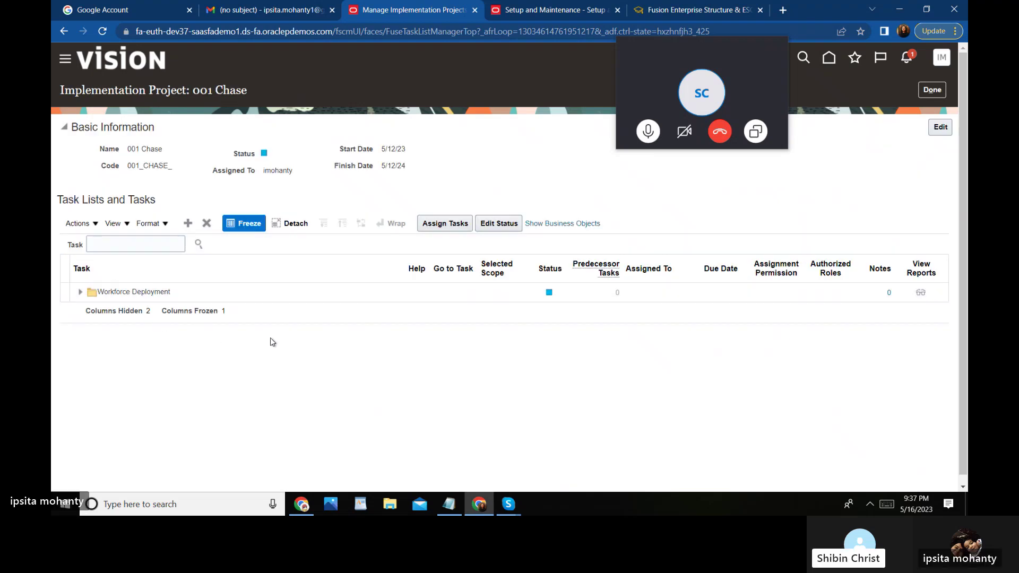
Search the project's tasks for "legal", locate Manage Legal Entity in the hierarchy and go to that task.
left_click(159, 243)
type("legal")
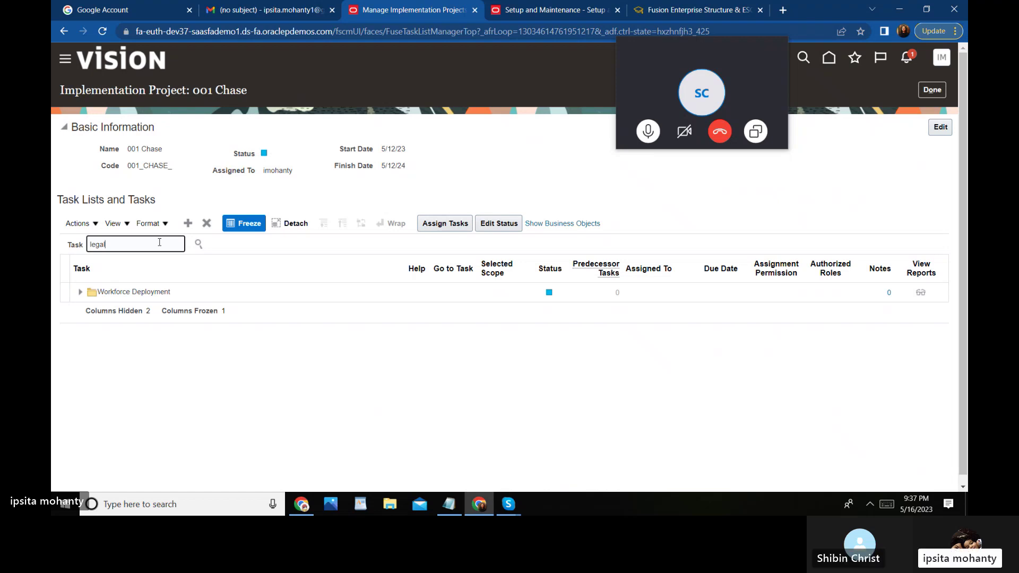
key("Return")
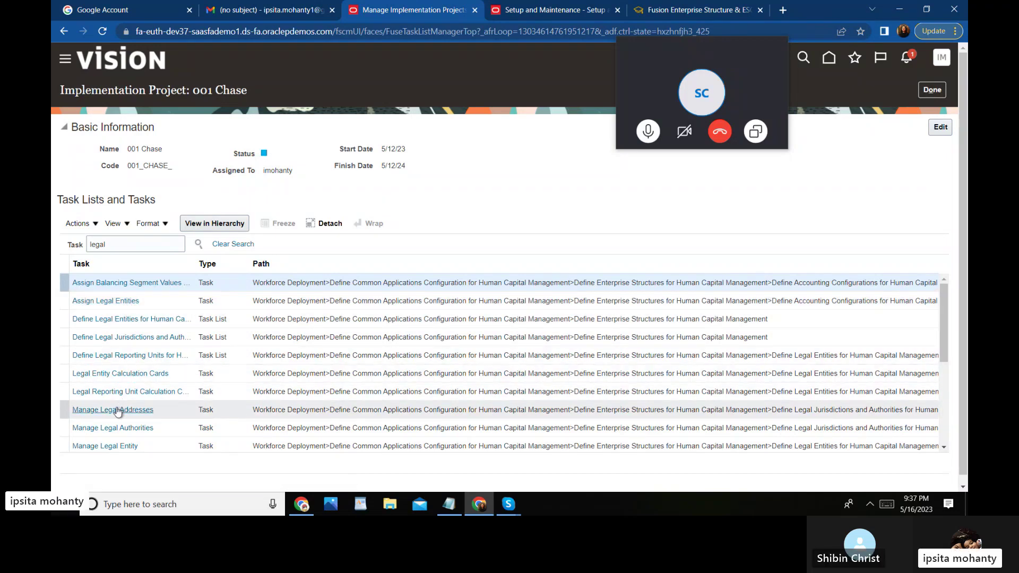
left_click(116, 445)
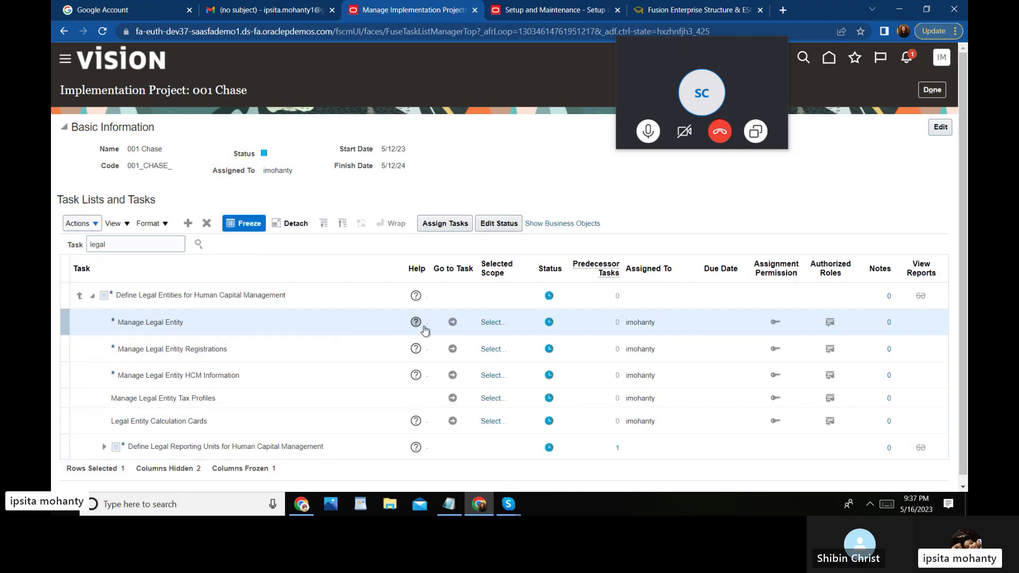
left_click(453, 322)
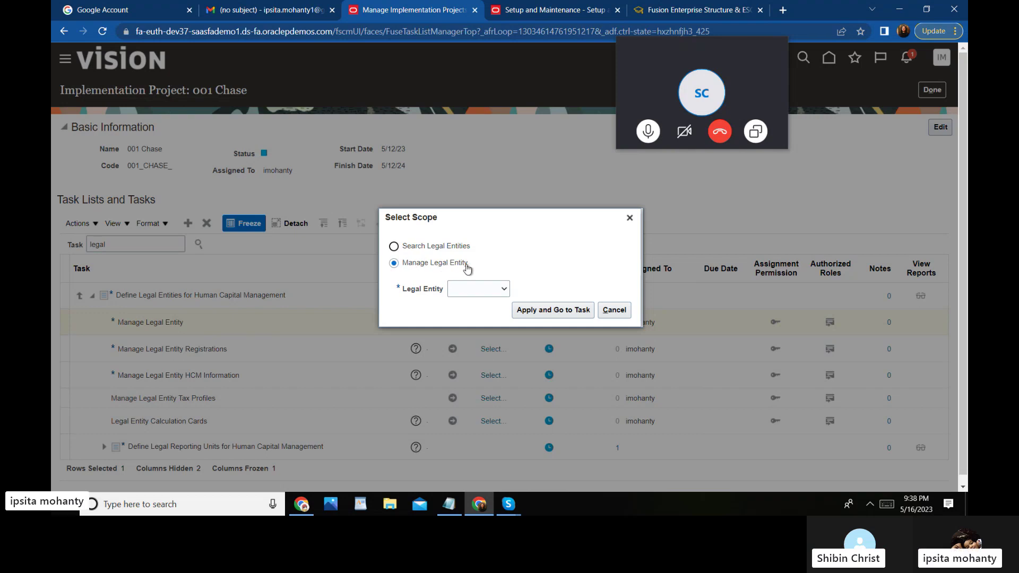
left_click(504, 290)
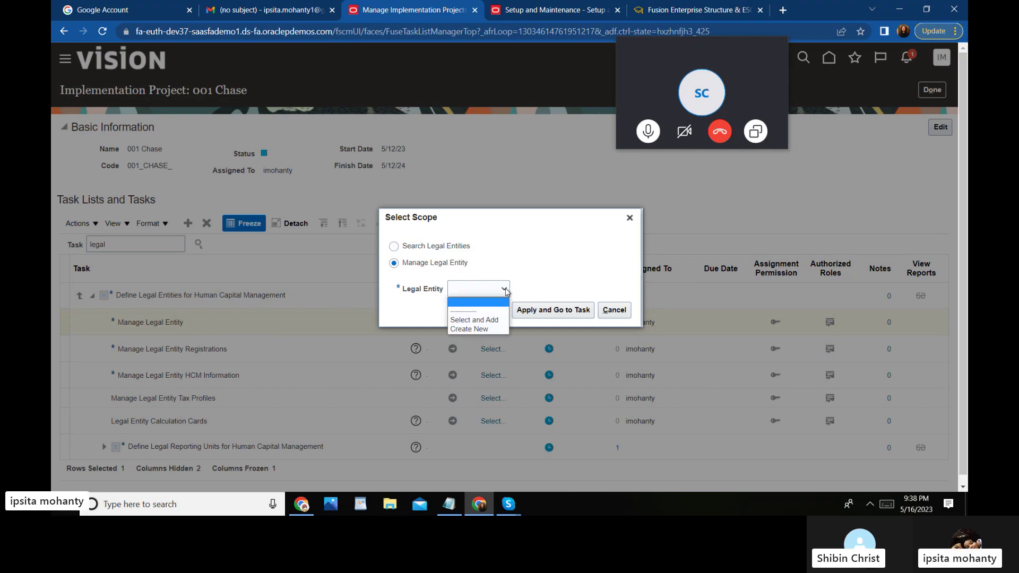
left_click(486, 330)
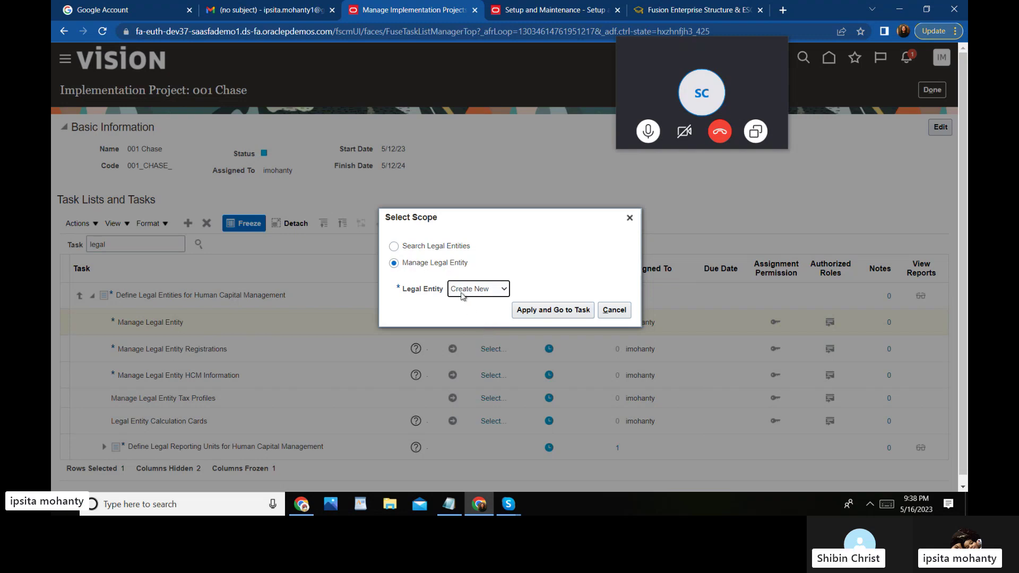
left_click(505, 291)
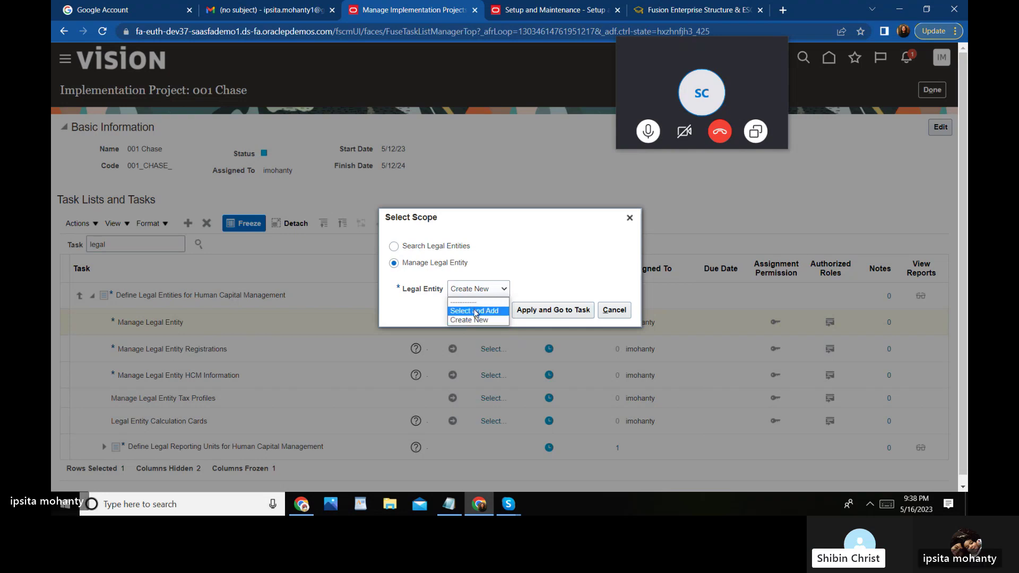
left_click(394, 247)
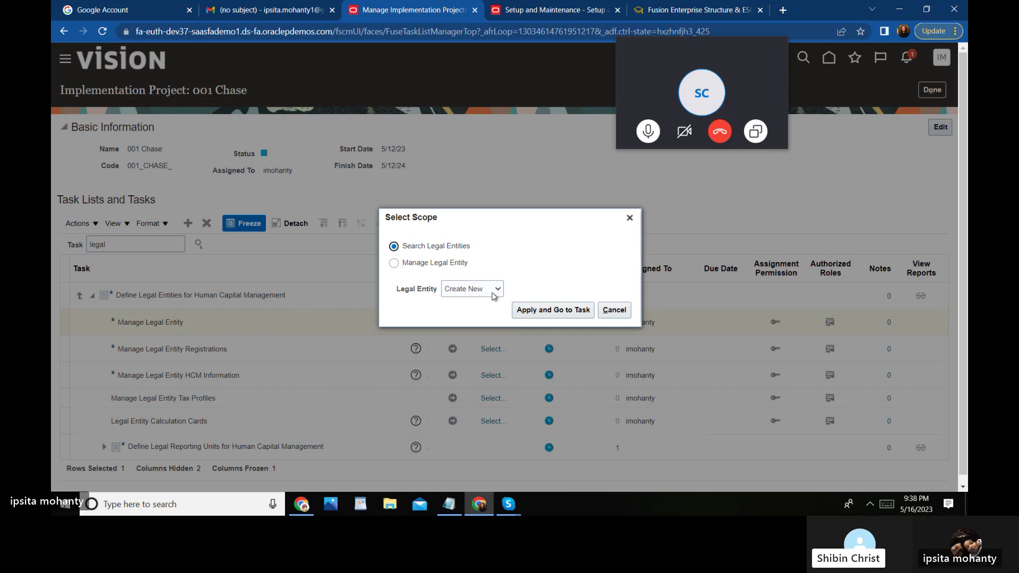
left_click(394, 263)
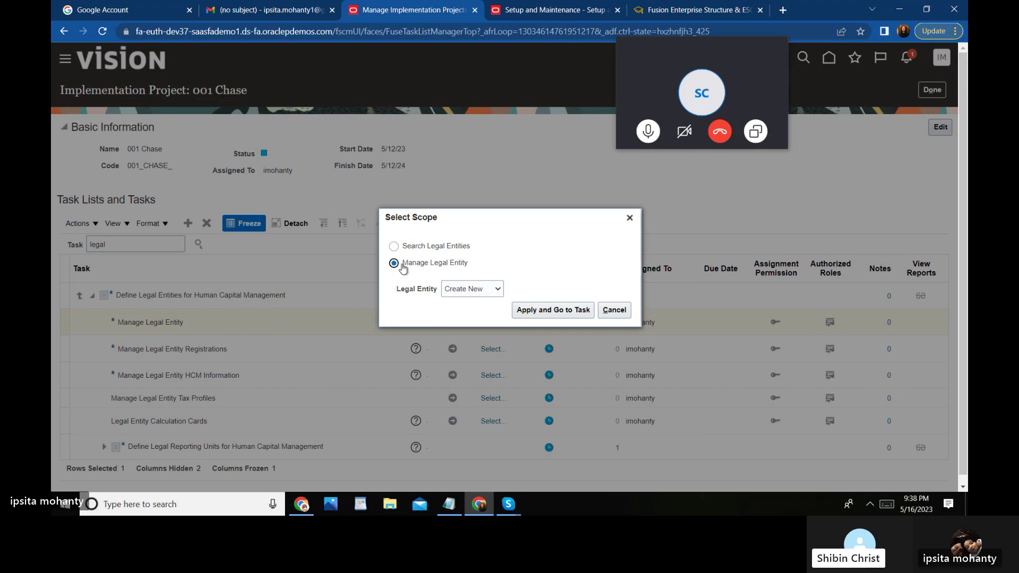
Set the Manage Legal Entity scope to Select and Add, go to the task, and move the Skype window off the legal entities list.
left_click(500, 288)
left_click(477, 305)
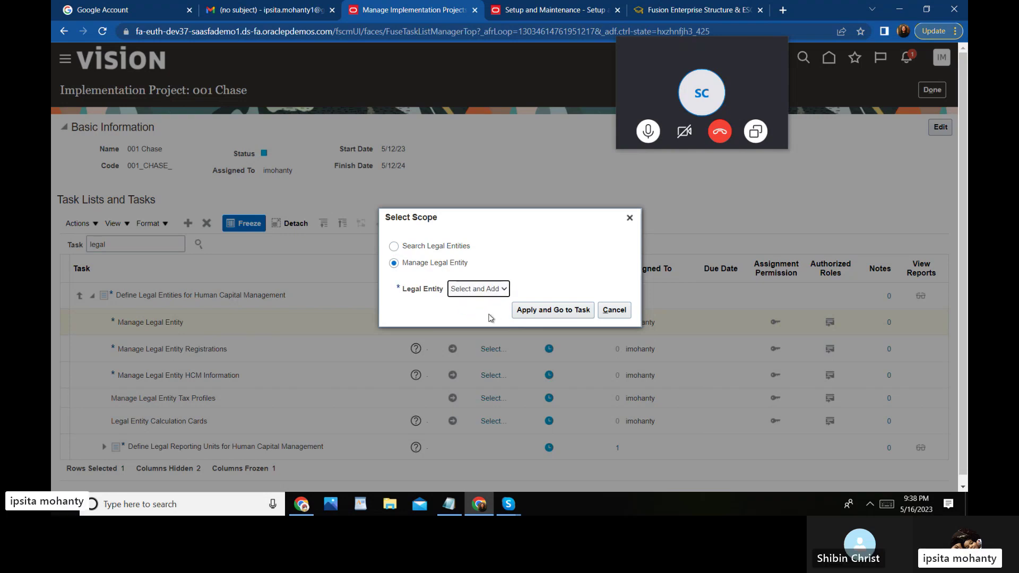
left_click(529, 312)
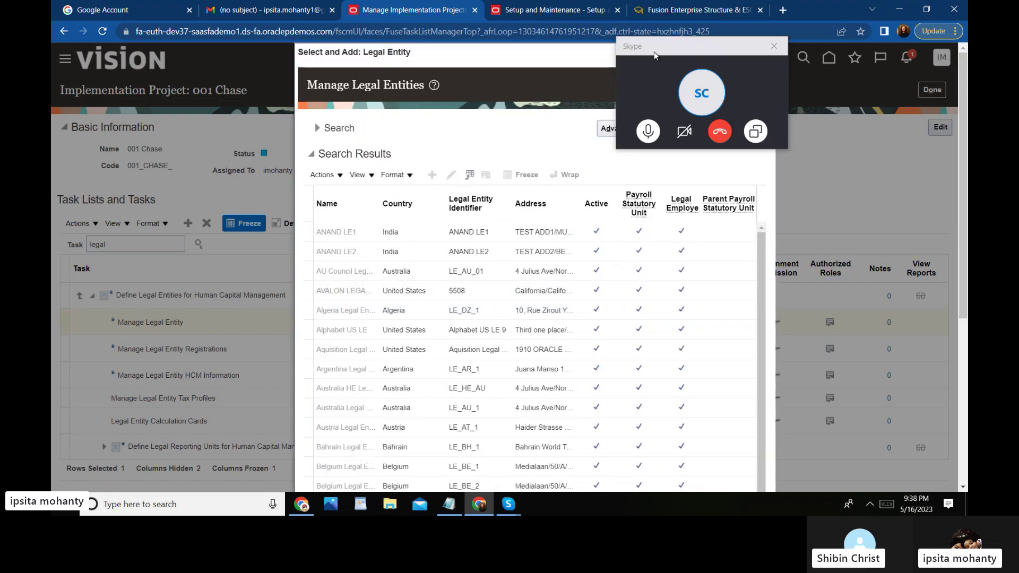
left_click_drag(654, 52, 796, 32)
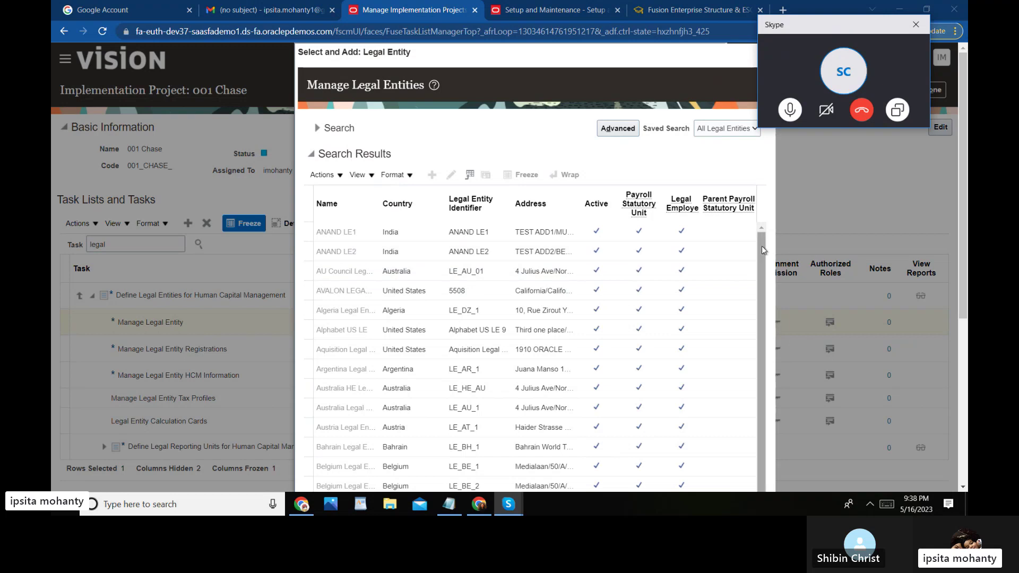
Search the legal entities by the name "chase" and close the Select and Add dialog without saving.
left_click_drag(762, 246, 764, 299)
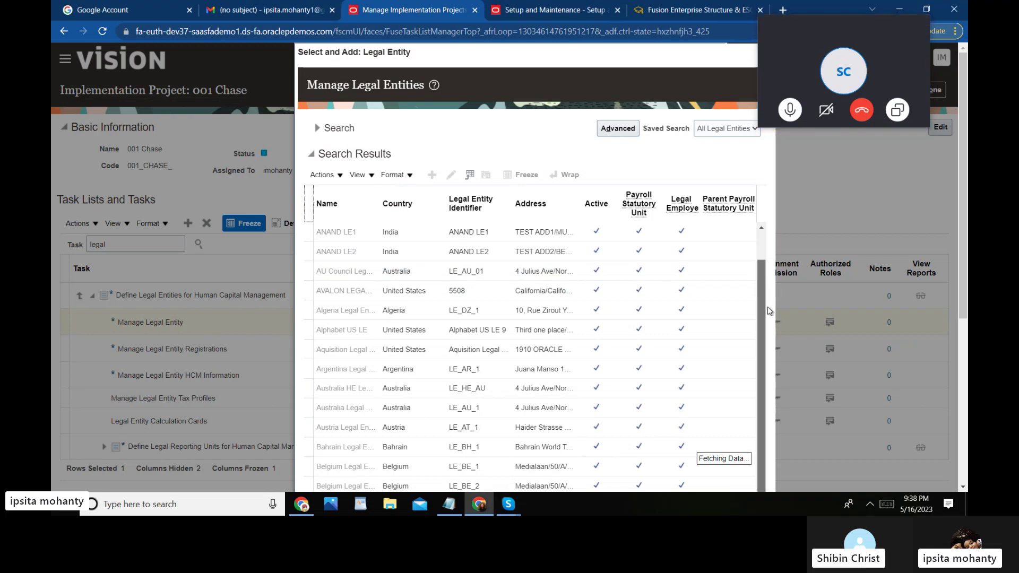
left_click(713, 129)
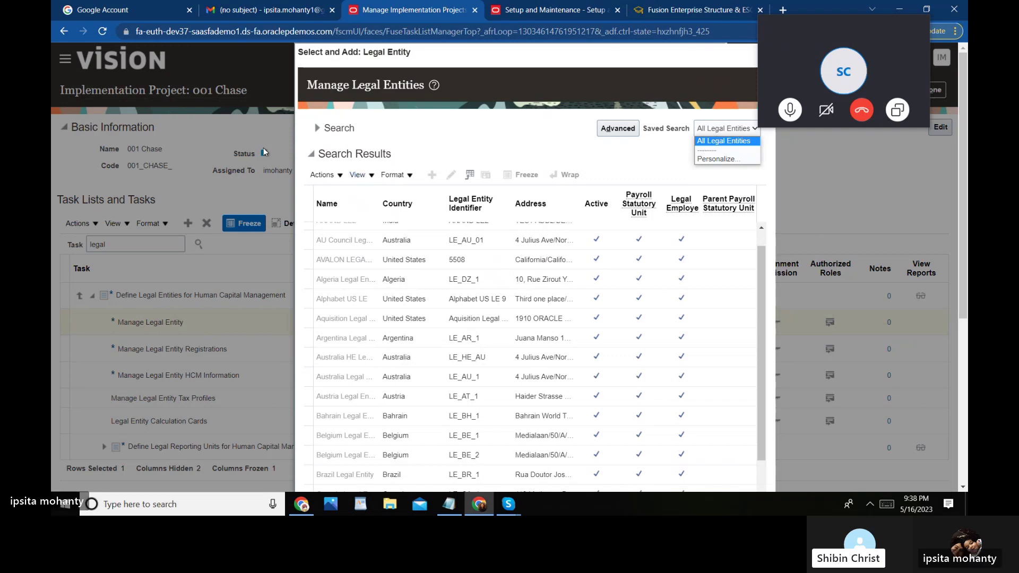
left_click(337, 130)
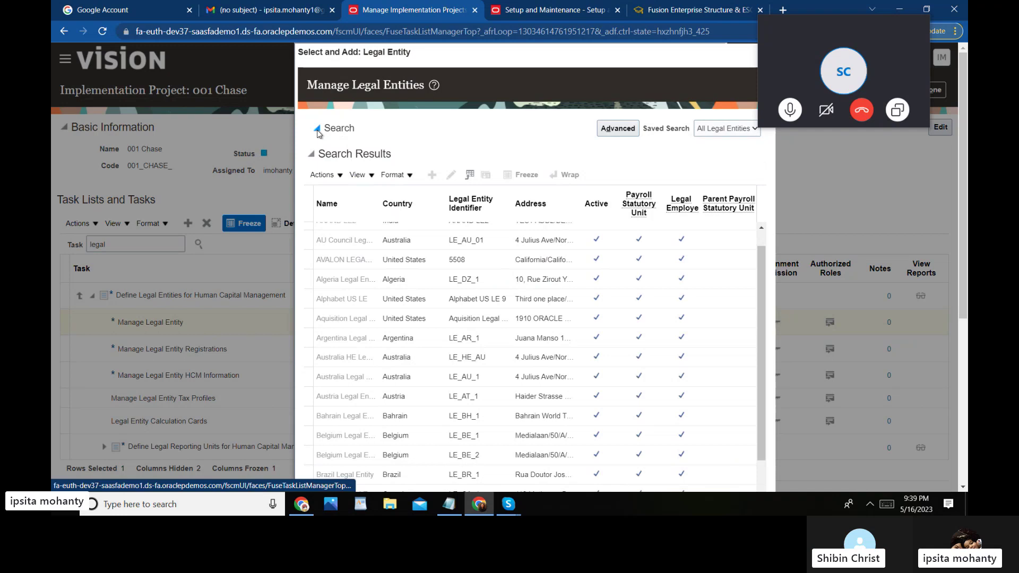
left_click(357, 153)
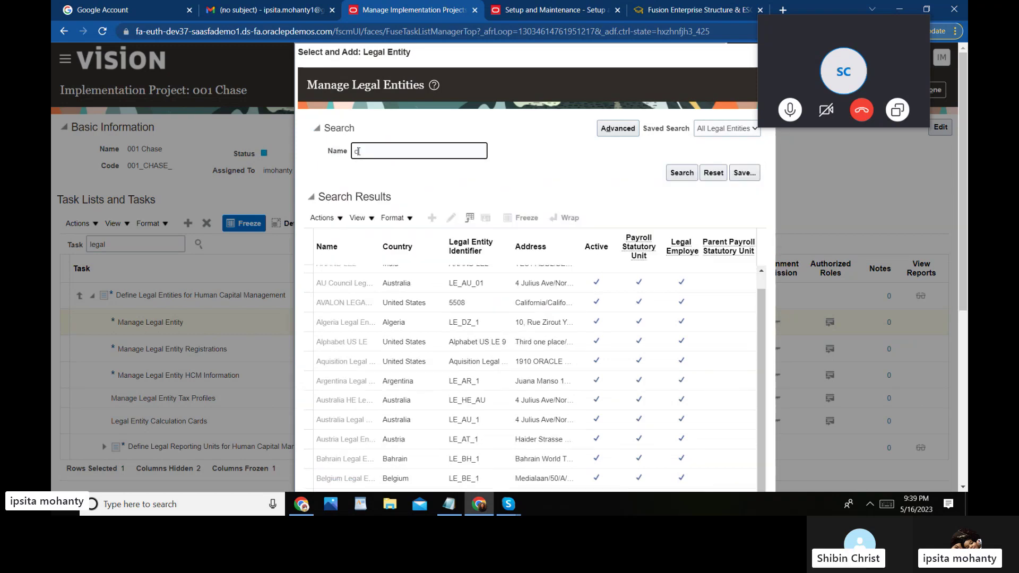
type("chase")
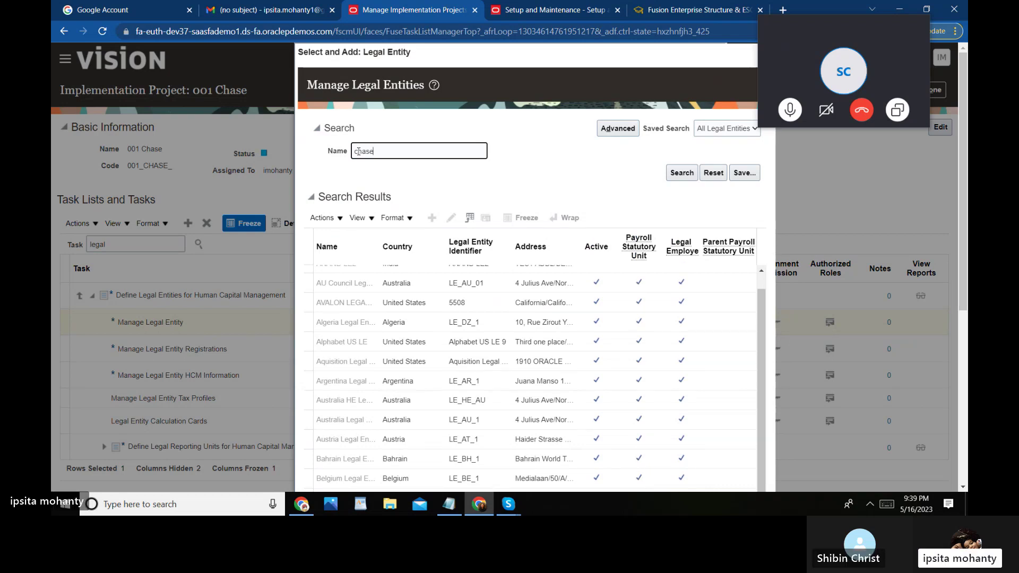
key("Return")
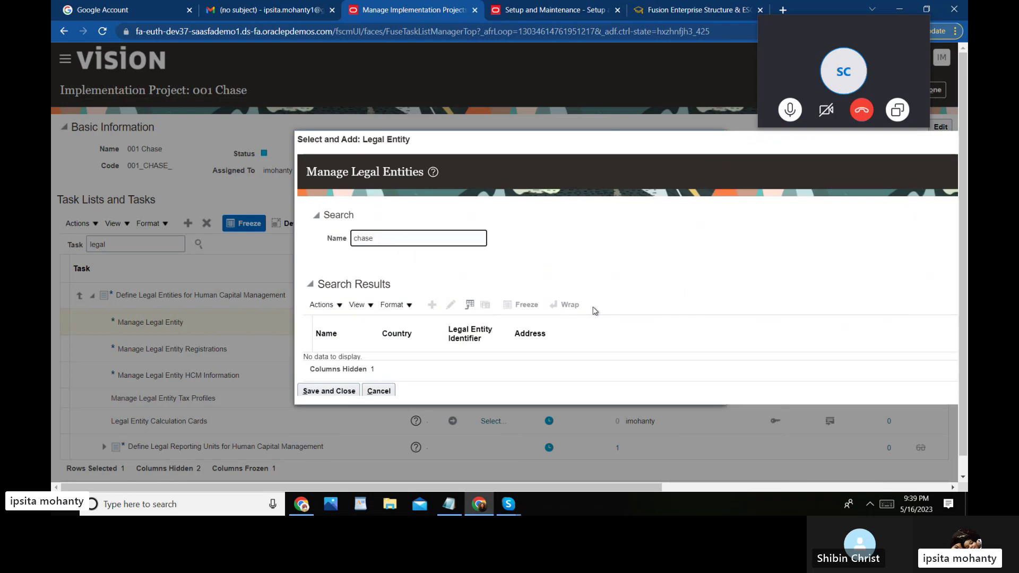
left_click_drag(568, 142, 396, 172)
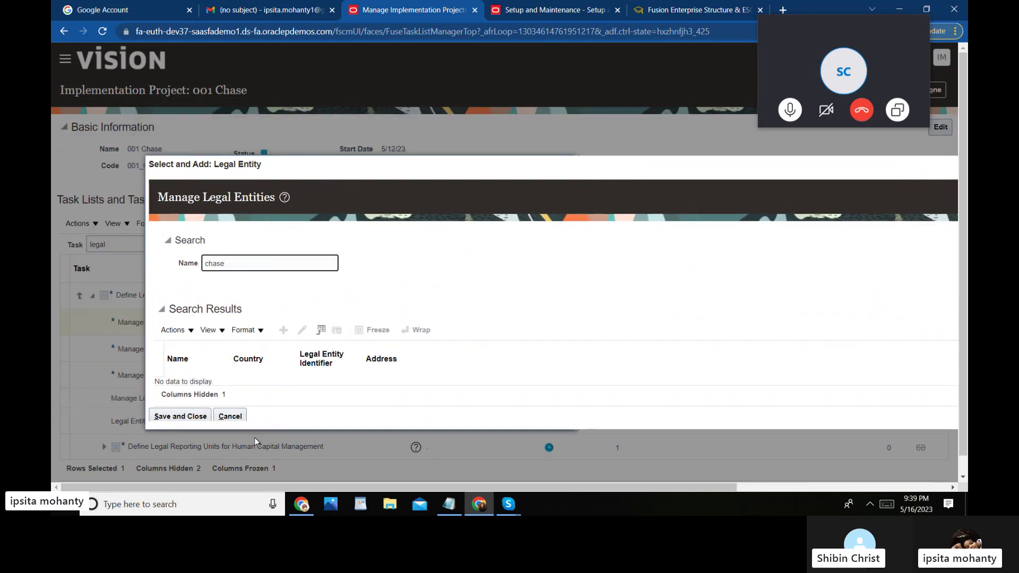
left_click(230, 416)
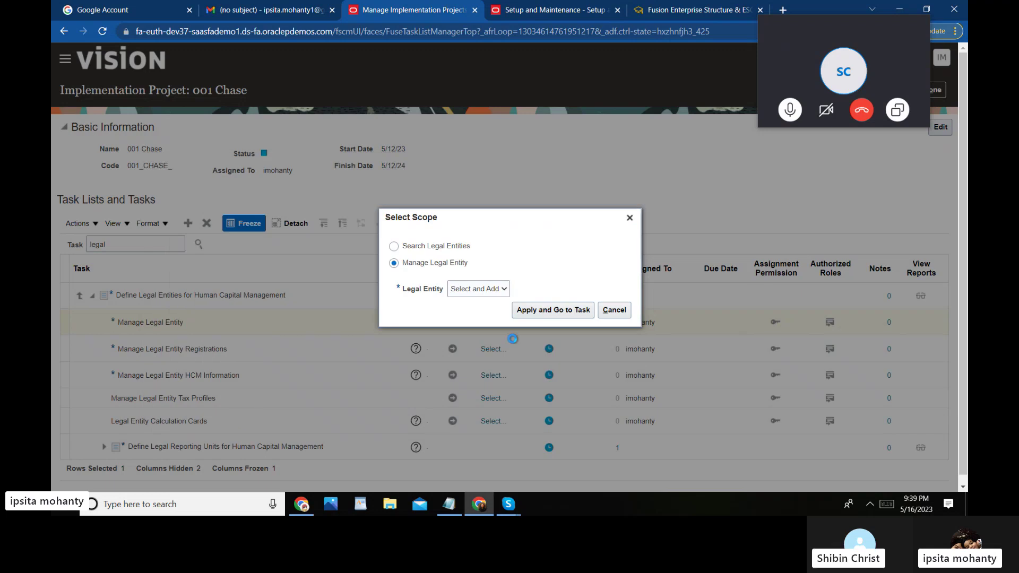
Set the Manage Legal Entity scope to Create New, go to the task and start creating a legal entity.
left_click(493, 293)
left_click(478, 320)
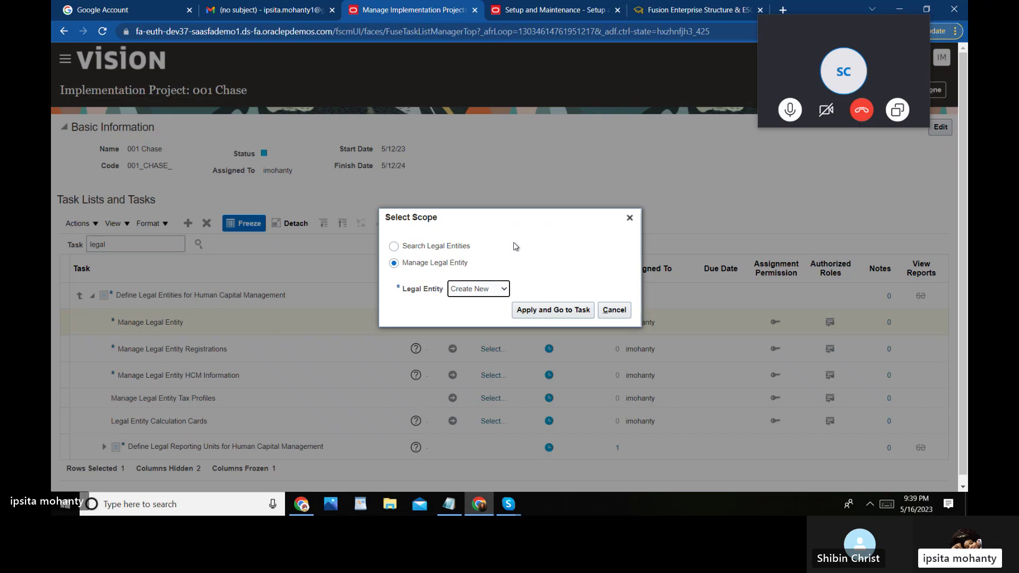
left_click(555, 308)
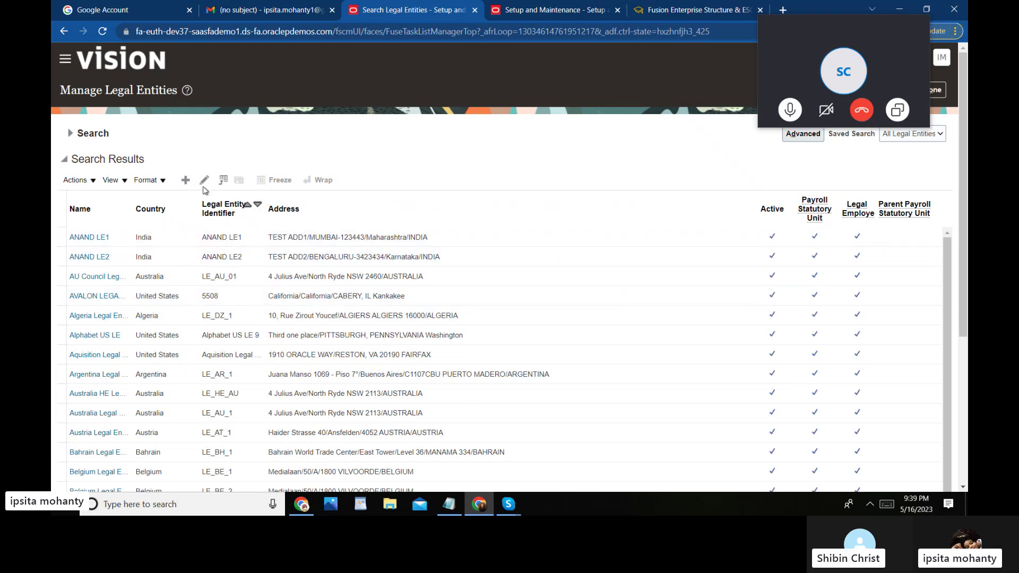
left_click(188, 182)
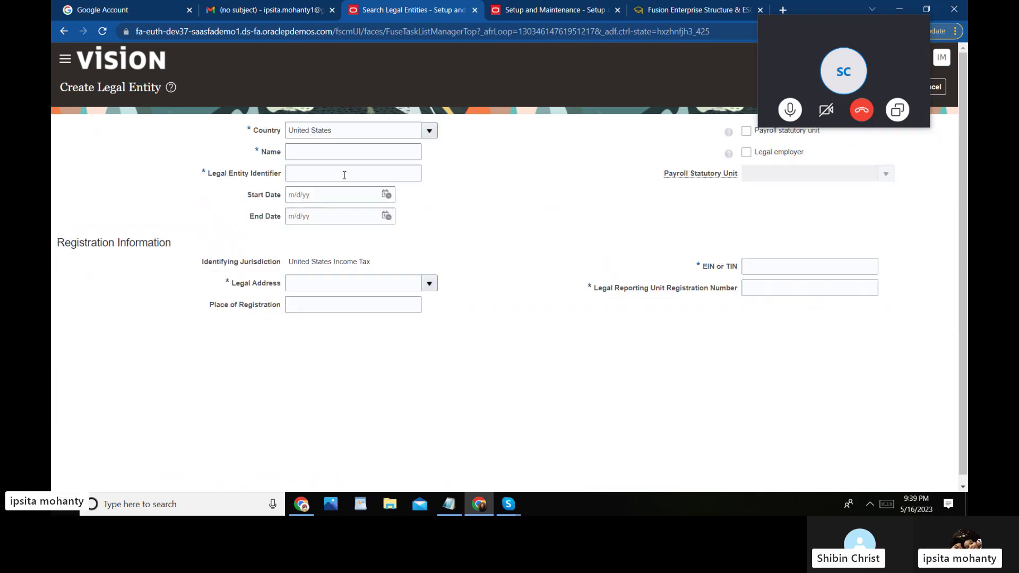
Name the new United States legal entity Chase LE NY.
left_click(322, 152)
type("C")
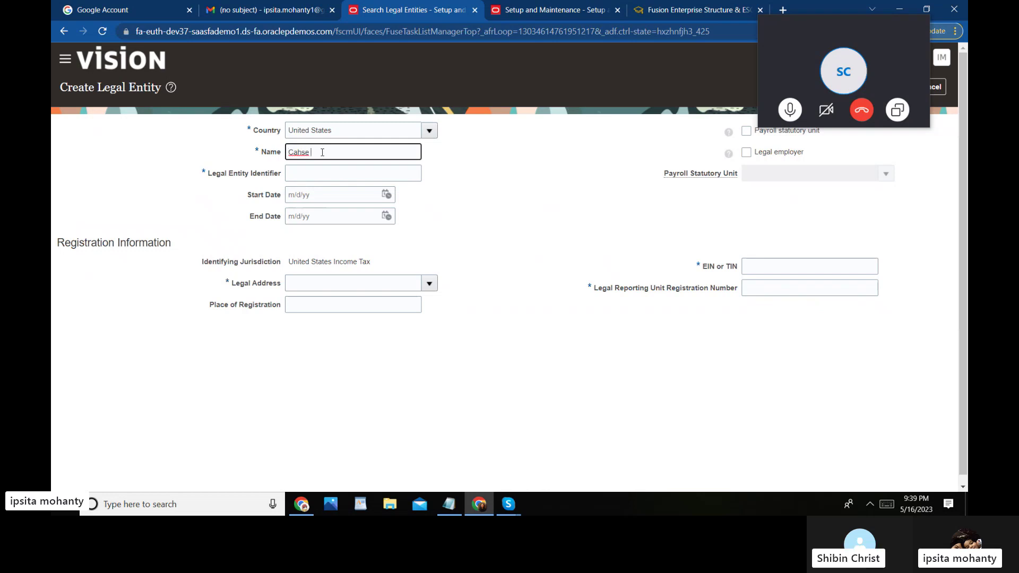
type("ahse")
key("BackSpace")
key("BackSpace")
key("BackSpace")
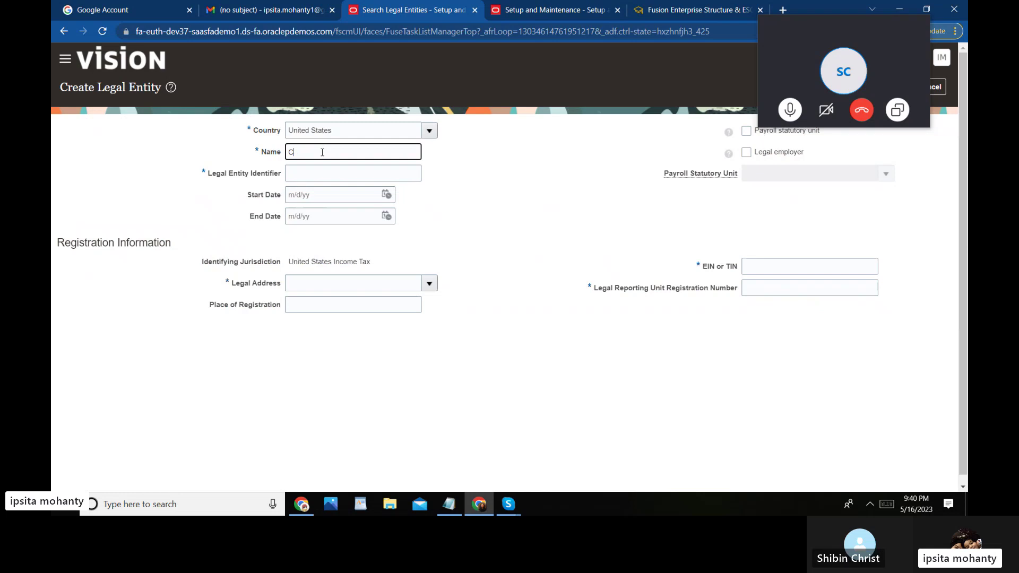
type("hase ")
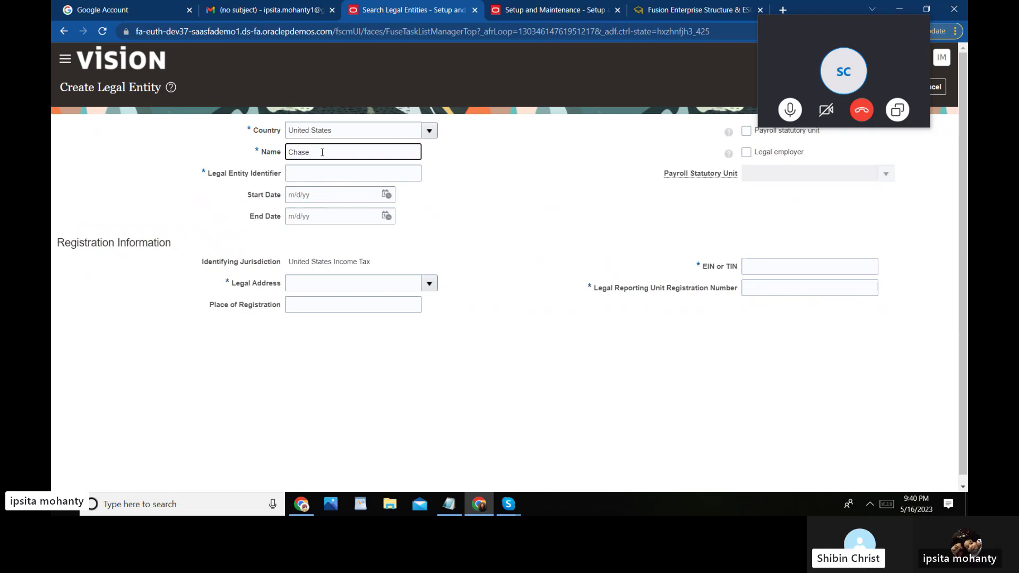
type("Le")
key("BackSpace")
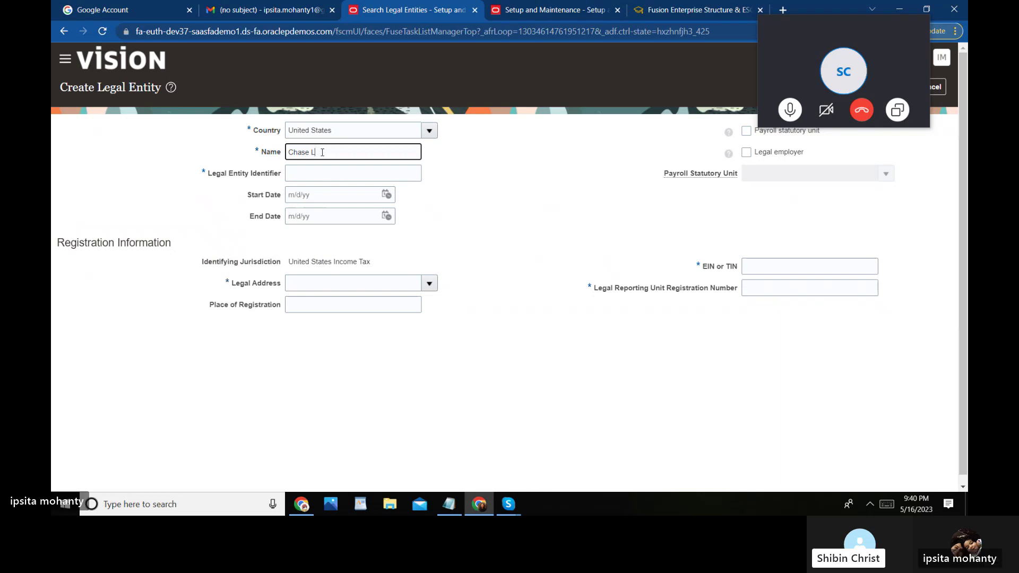
type("E")
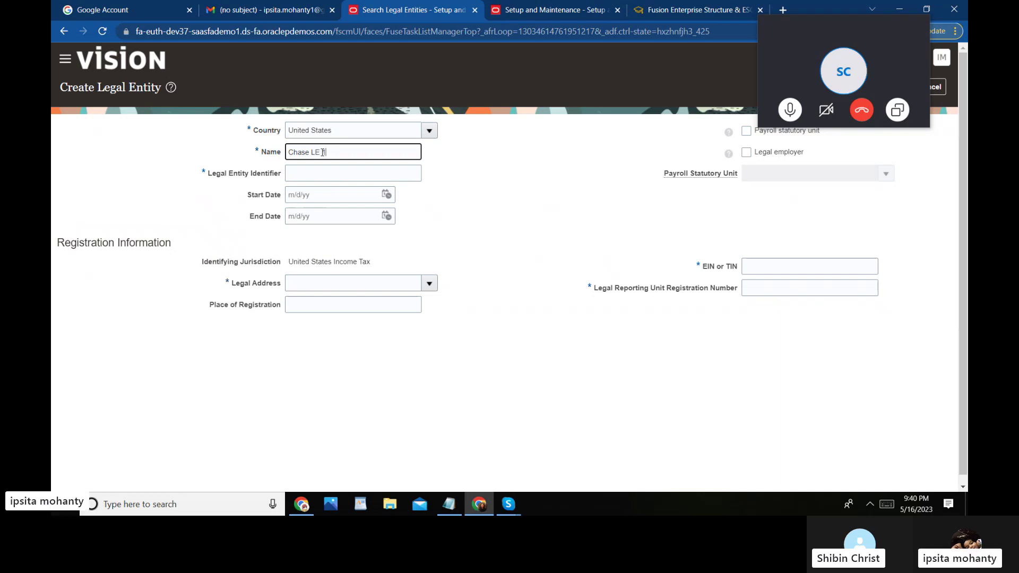
type(" 1")
type("NY")
Set the Legal Entity Identifier to Chase LE NY and leave the start date empty.
left_click(333, 174)
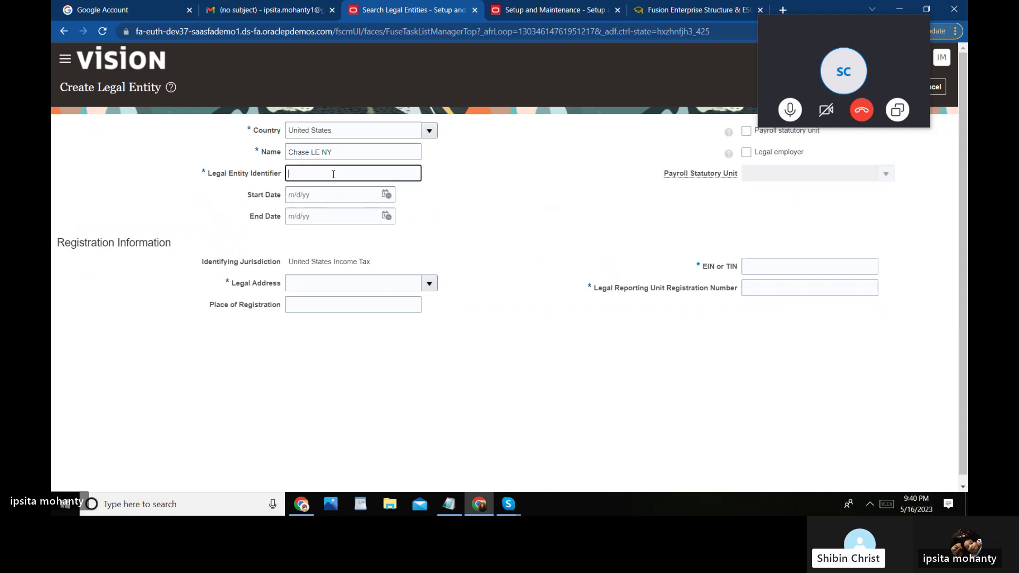
type("Chase")
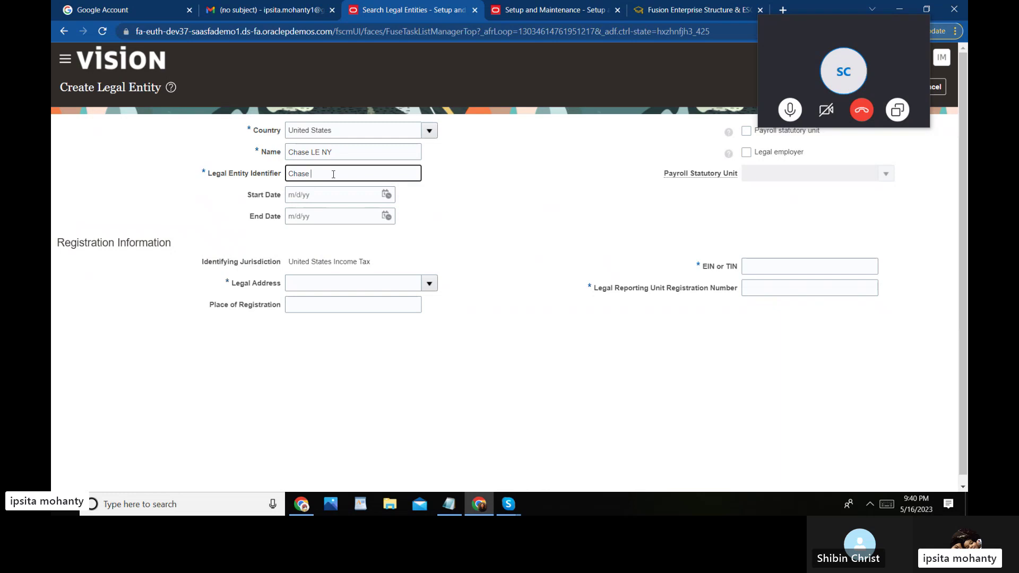
type(" LE")
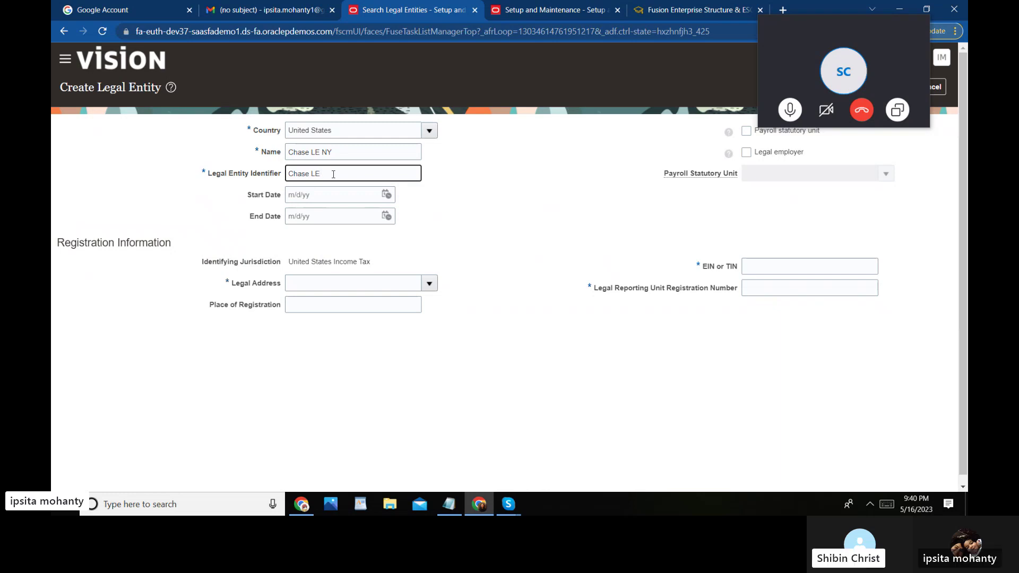
type(" NY")
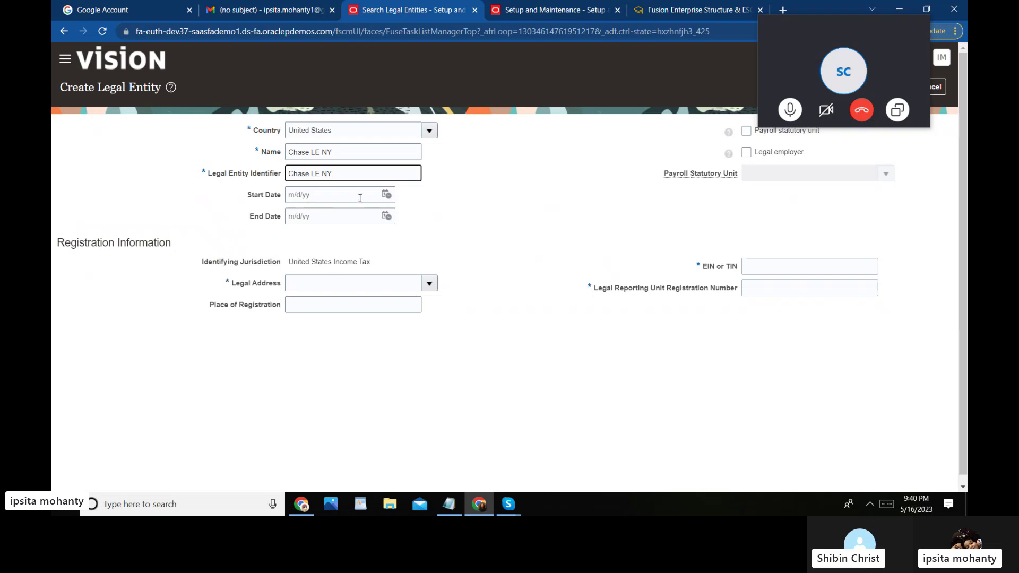
left_click(387, 195)
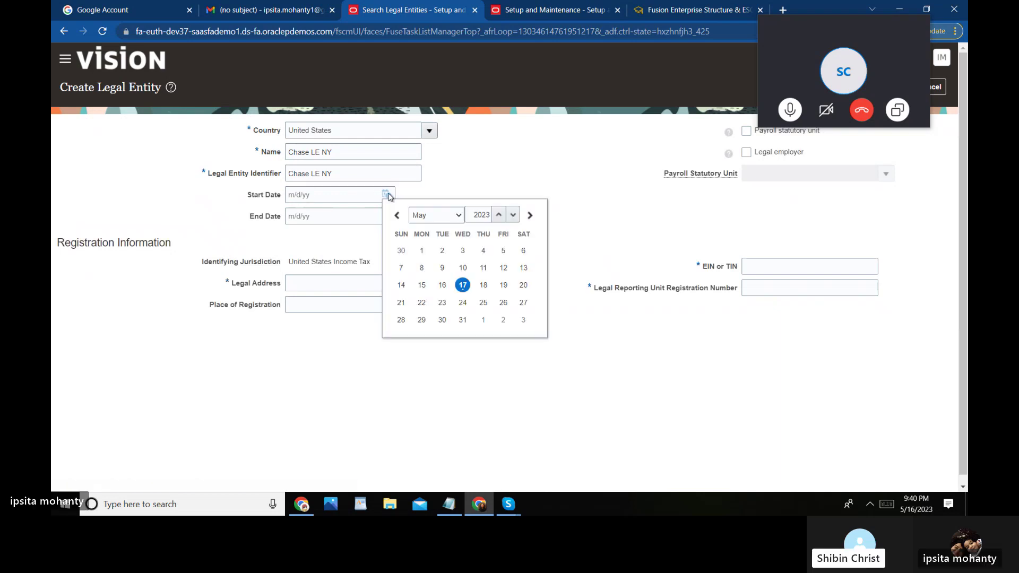
left_click(482, 176)
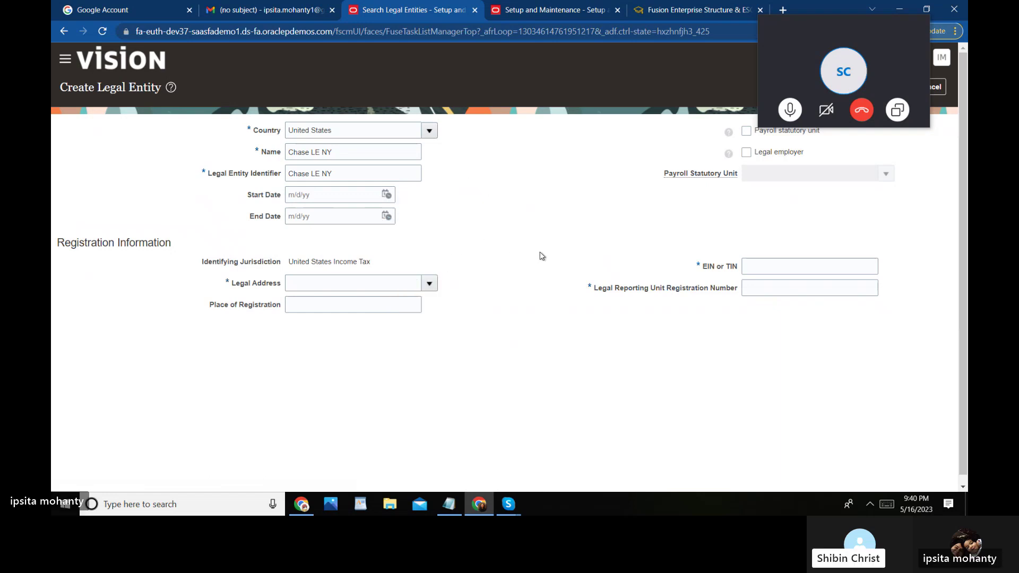
Move the Skype window off the form's options and mark the entity as both payroll statutory unit and legal employer.
mouse_move(770, 91)
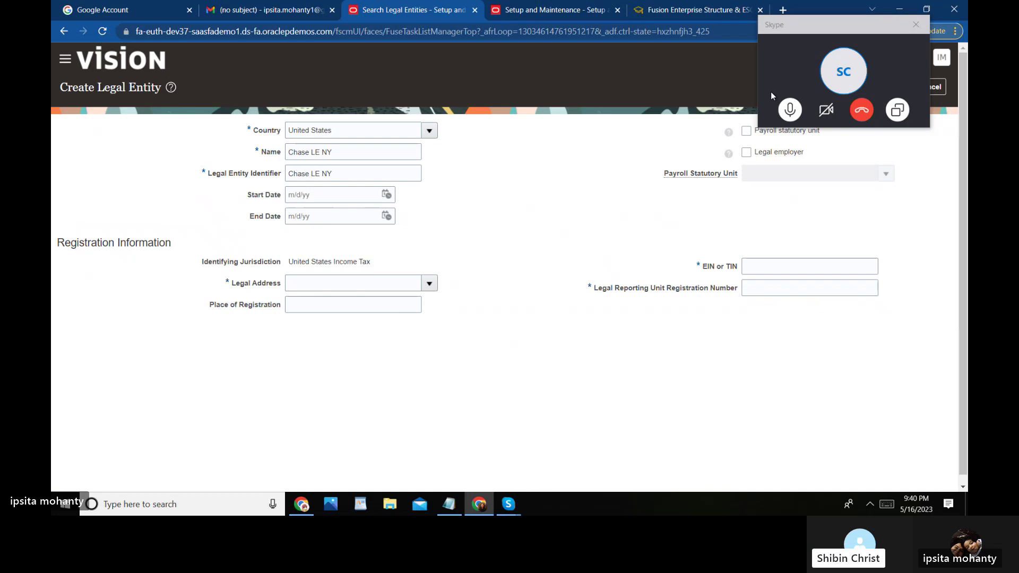
left_click_drag(835, 30, 576, 27)
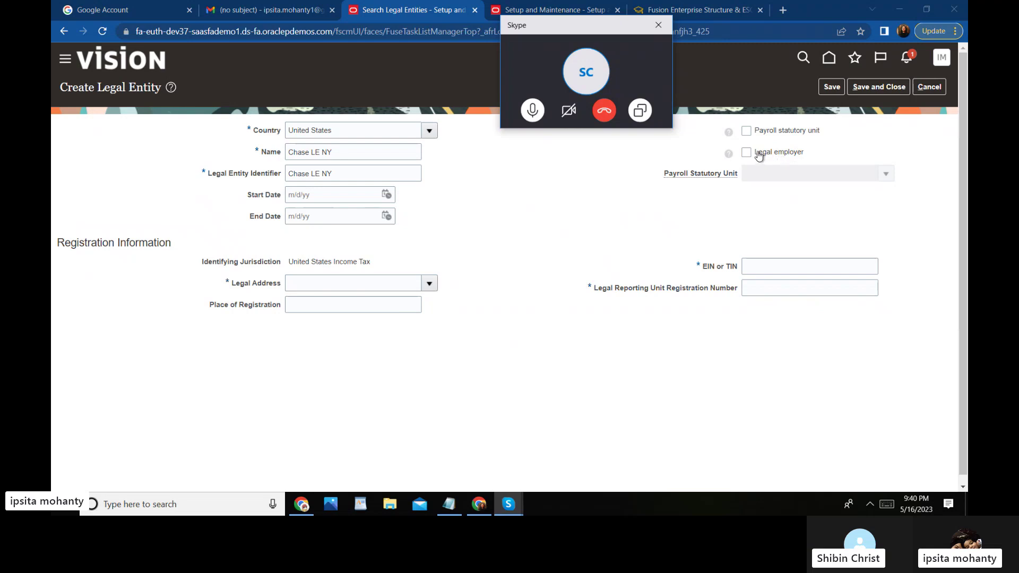
left_click(747, 136)
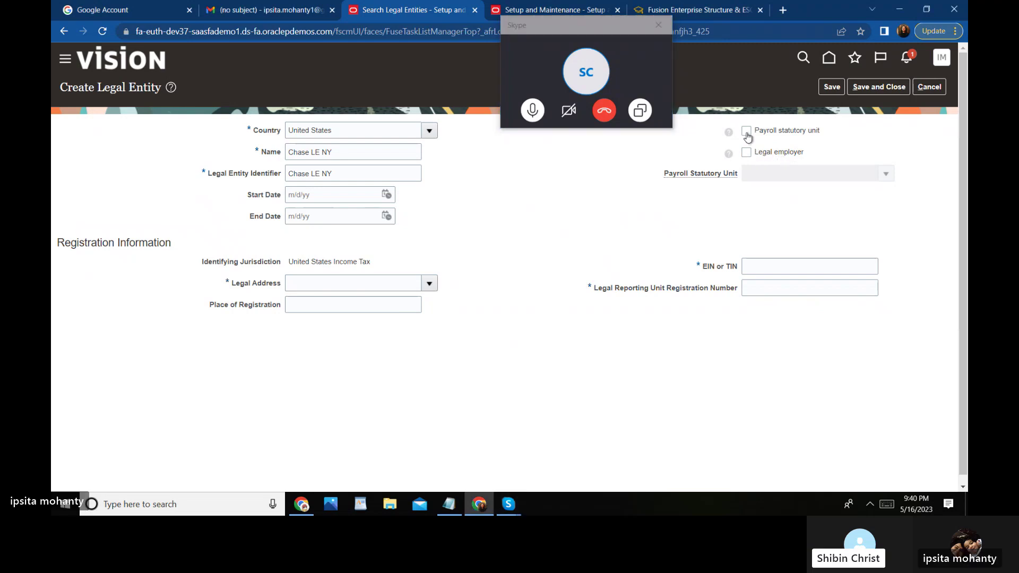
left_click(747, 135)
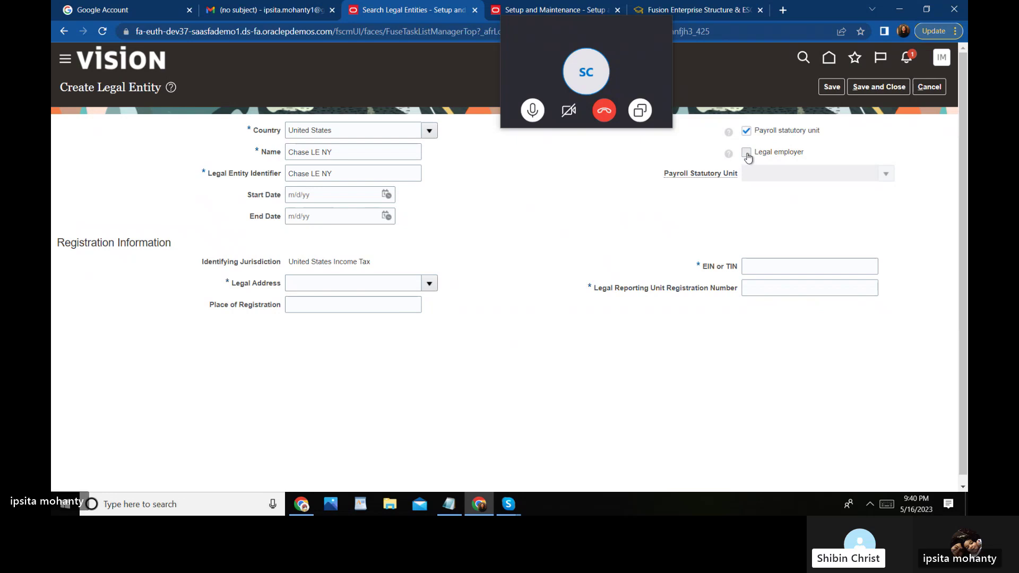
left_click(746, 153)
Change the name and Legal Entity Identifier to Chase LE CA and clear the legal employer option.
left_click(337, 150)
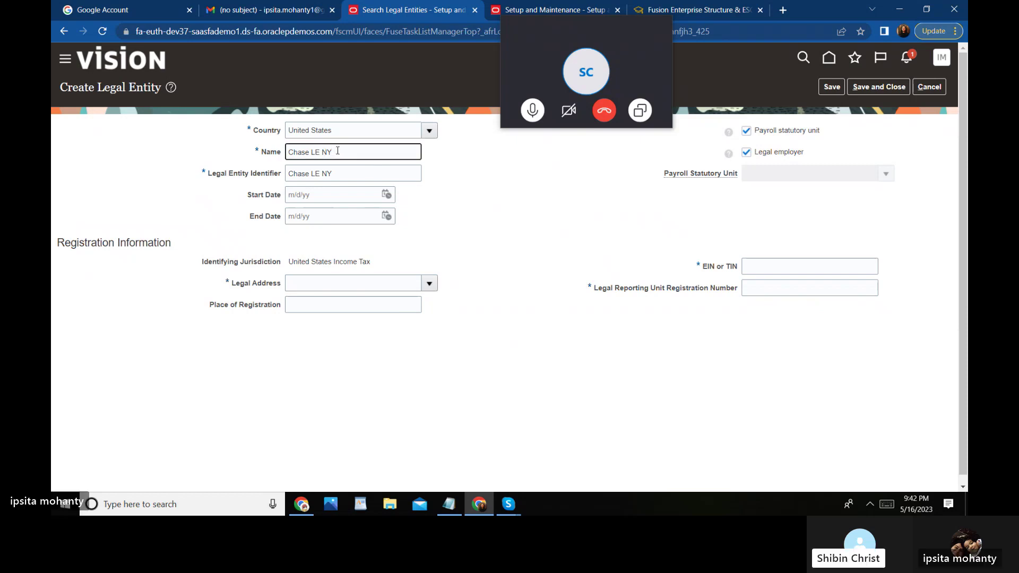
key("BackSpace")
key("BackSpace")
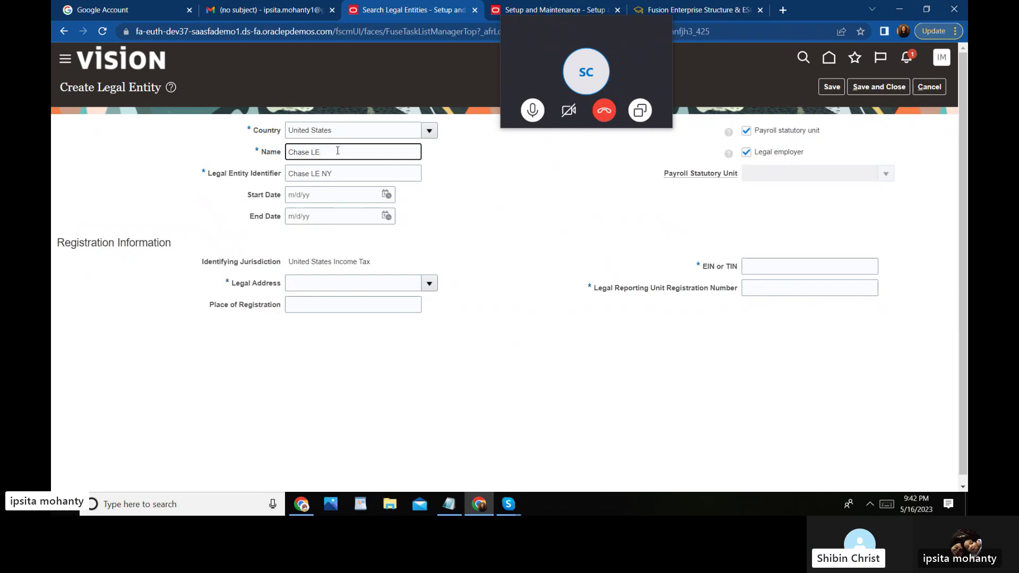
type("CA")
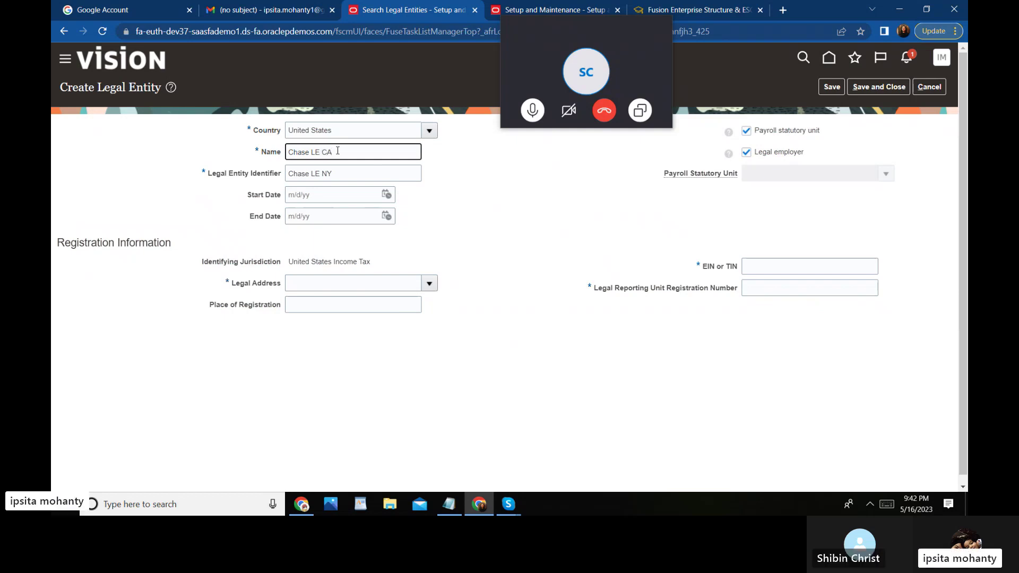
left_click(334, 174)
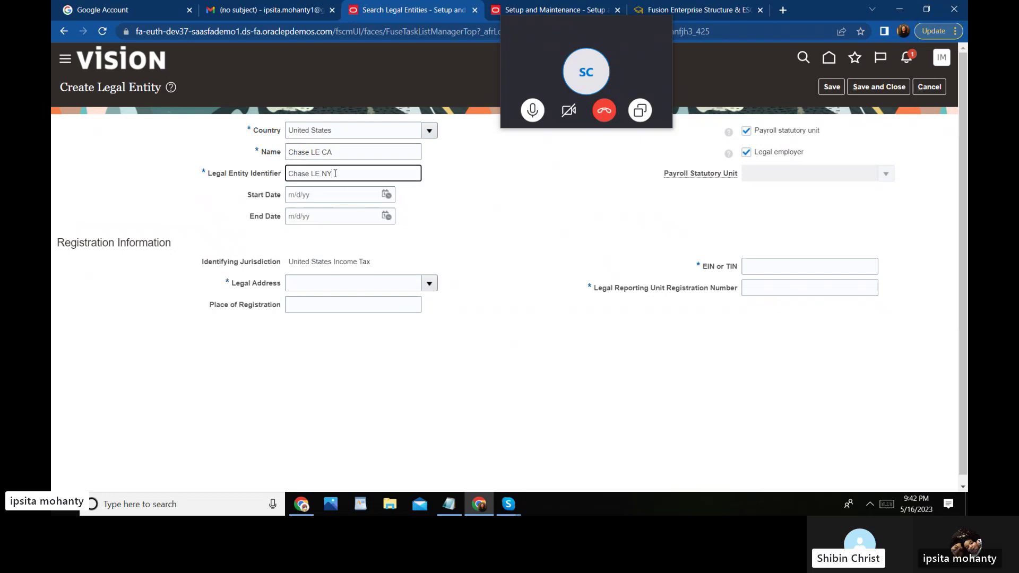
key("BackSpace")
key("BackSpace")
type("CA")
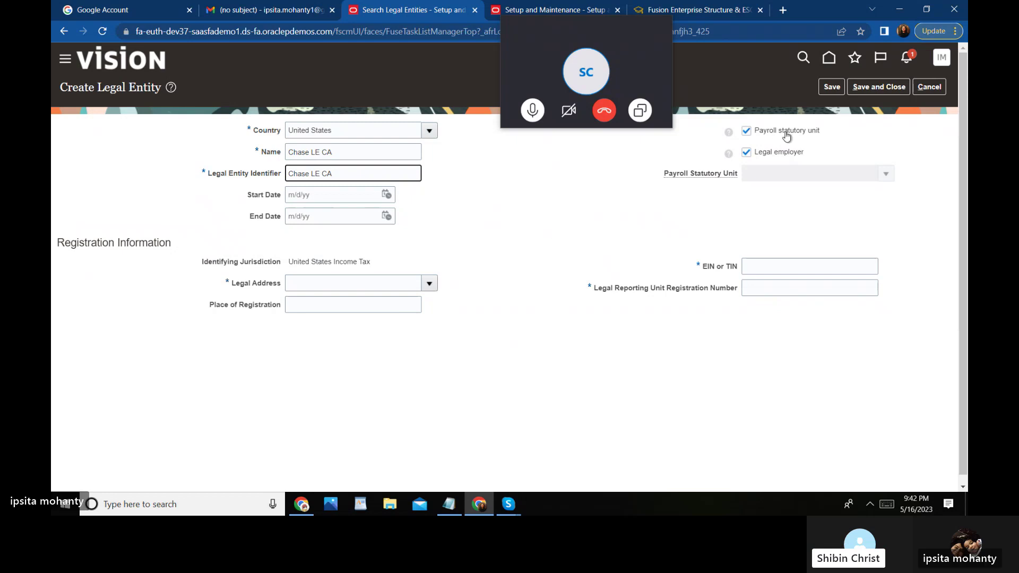
left_click(746, 153)
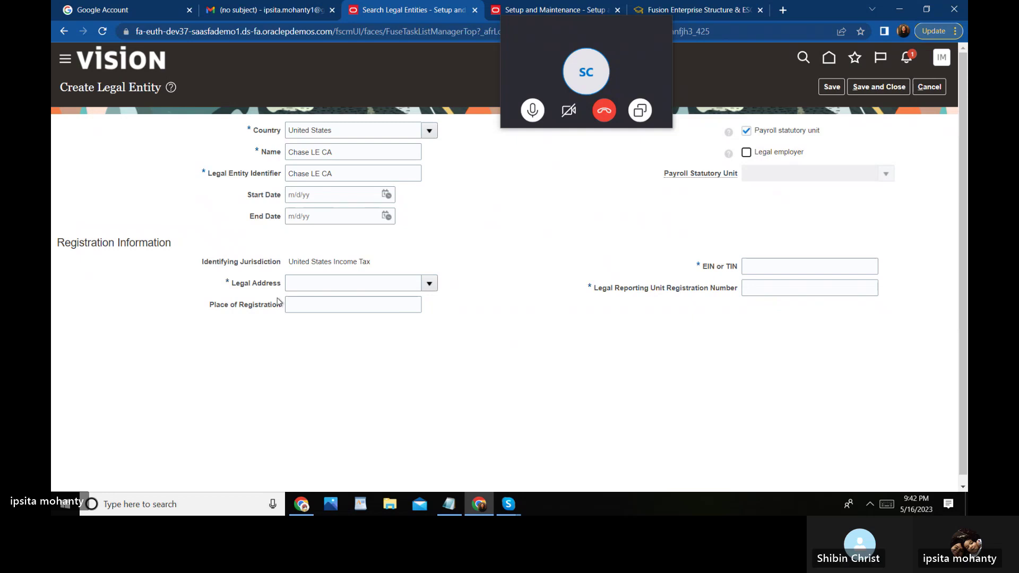
Search Google for the California pin code in a new browser tab.
left_click(334, 285)
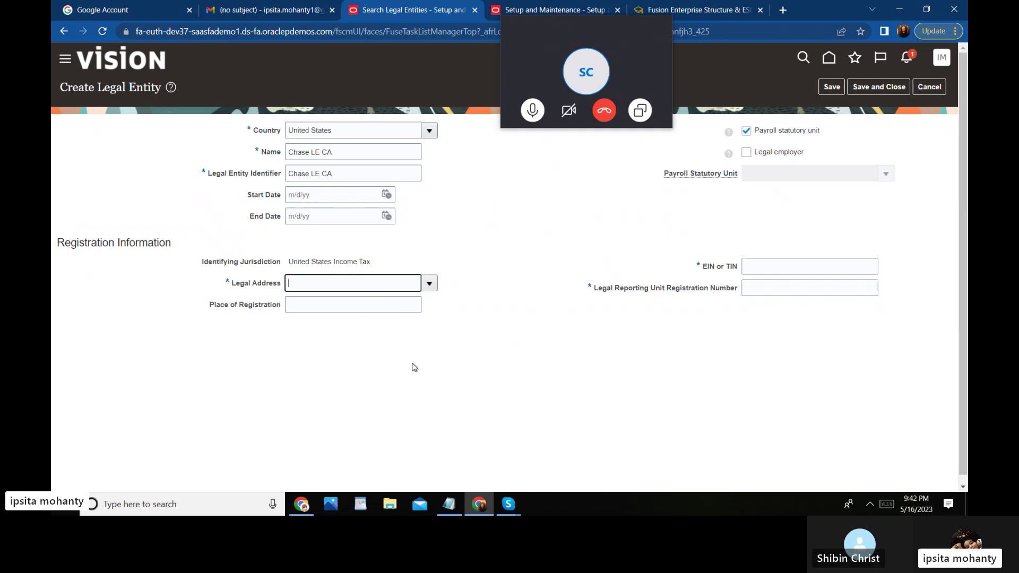
left_click(783, 10)
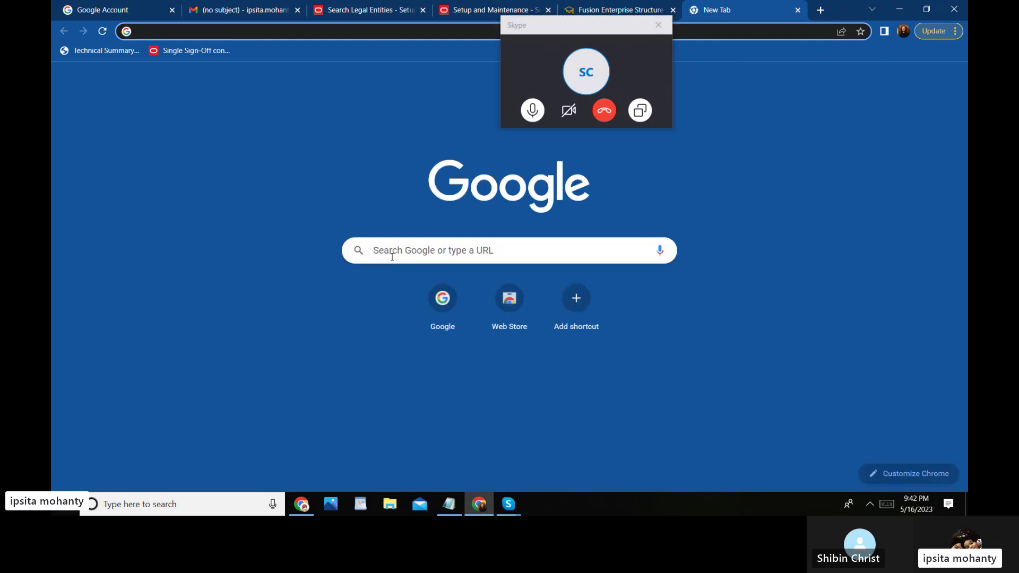
left_click(393, 249)
type("CA")
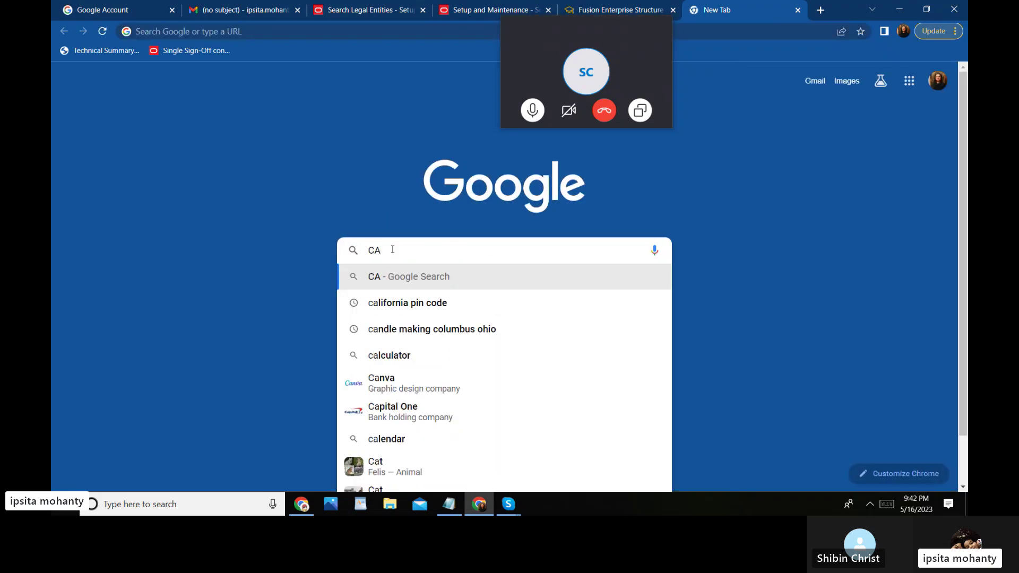
left_click(405, 313)
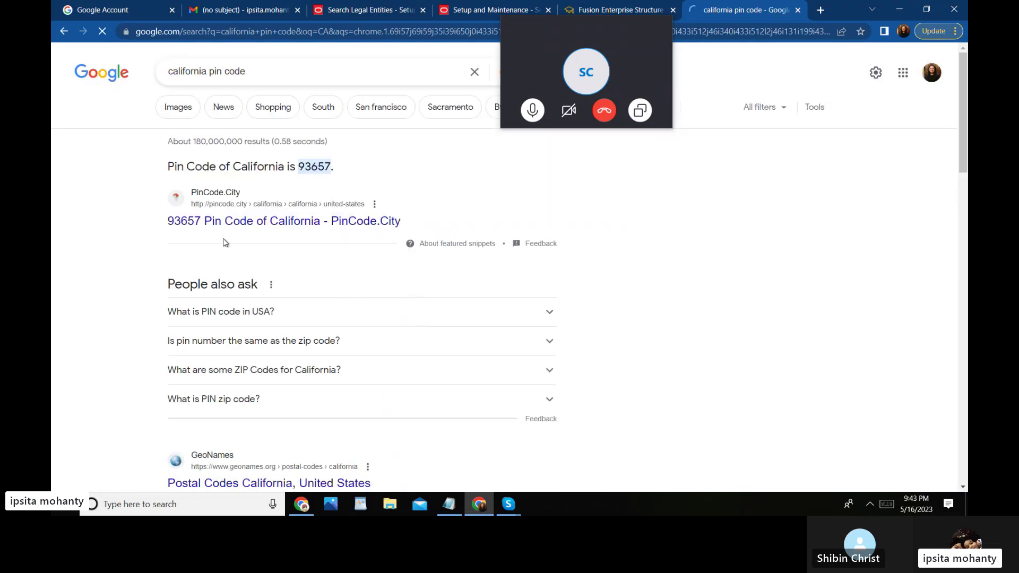
Return to the Create Legal Entity form and try to find a legal address matching CHASE.
left_click(481, 10)
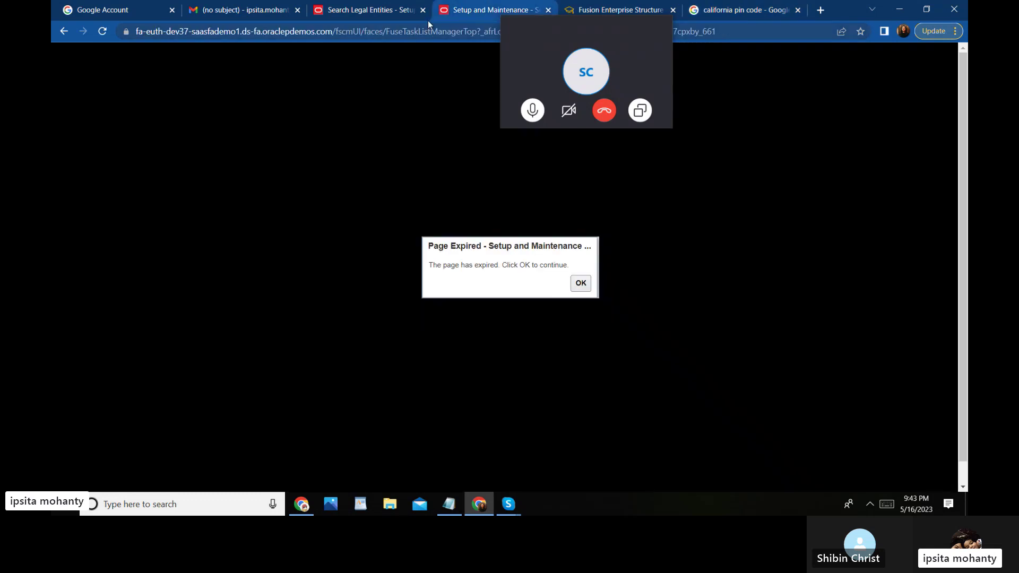
left_click(401, 17)
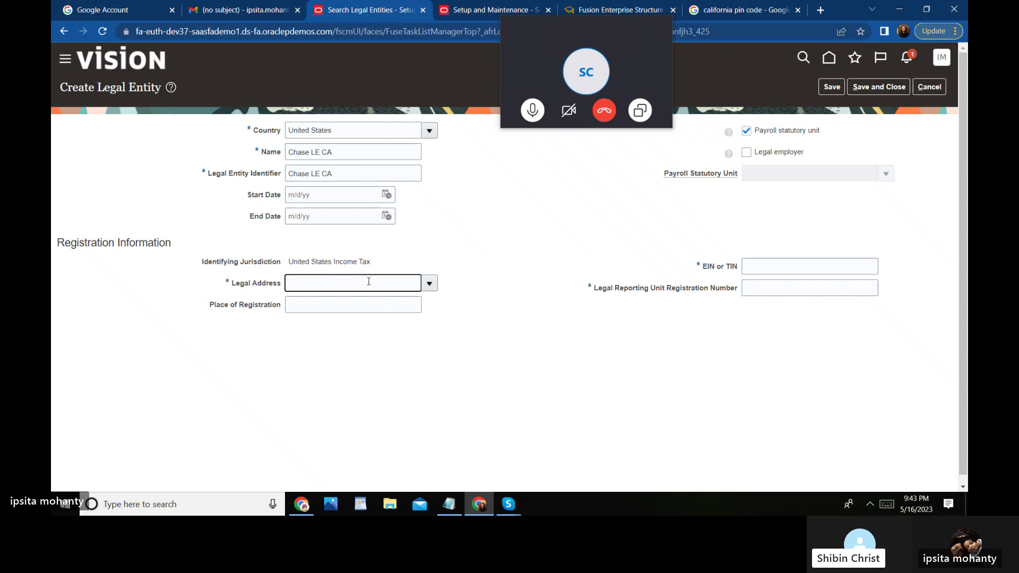
left_click(430, 279)
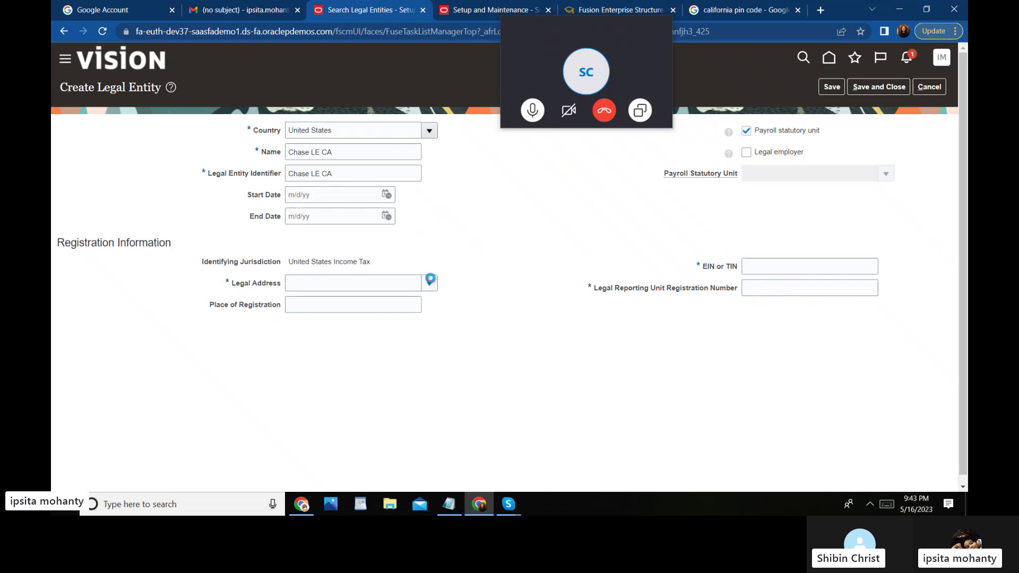
left_click(430, 281)
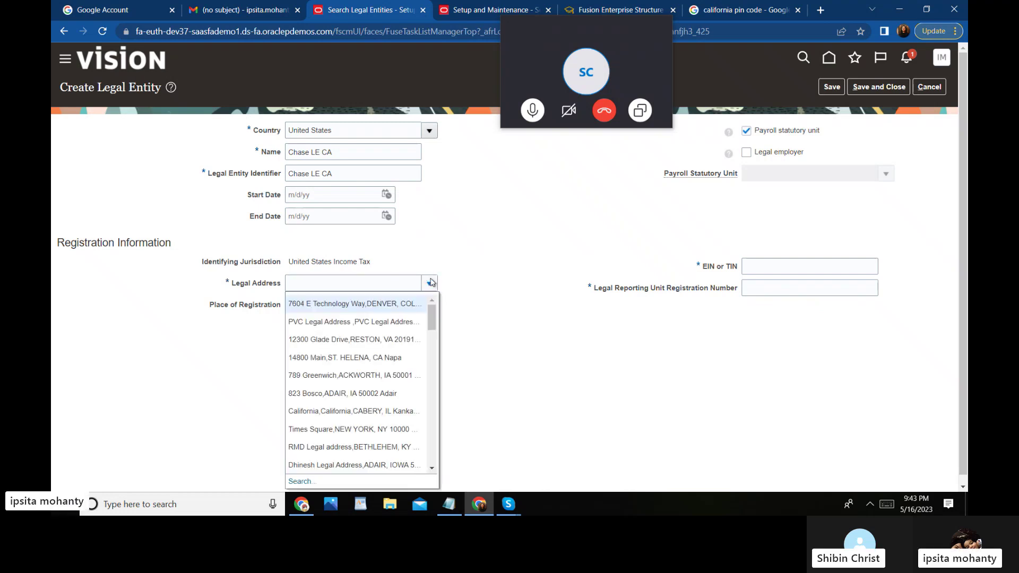
left_click(335, 282)
type("CHASE")
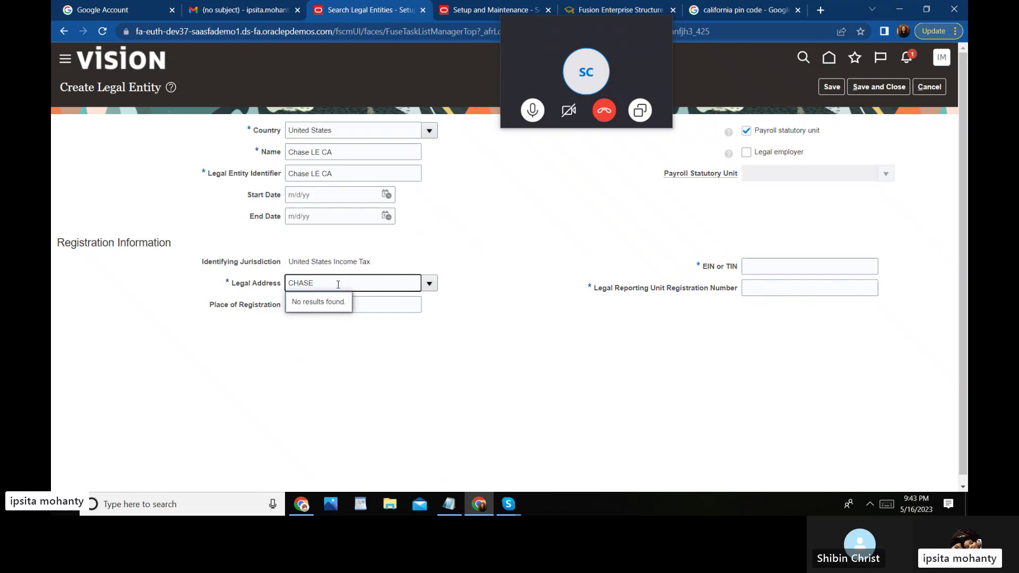
Retry the legal address lookup with C and CHA, and clear the Legal Address field.
key("BackSpace")
key("BackSpace")
key("BackSpace")
key("BackSpace")
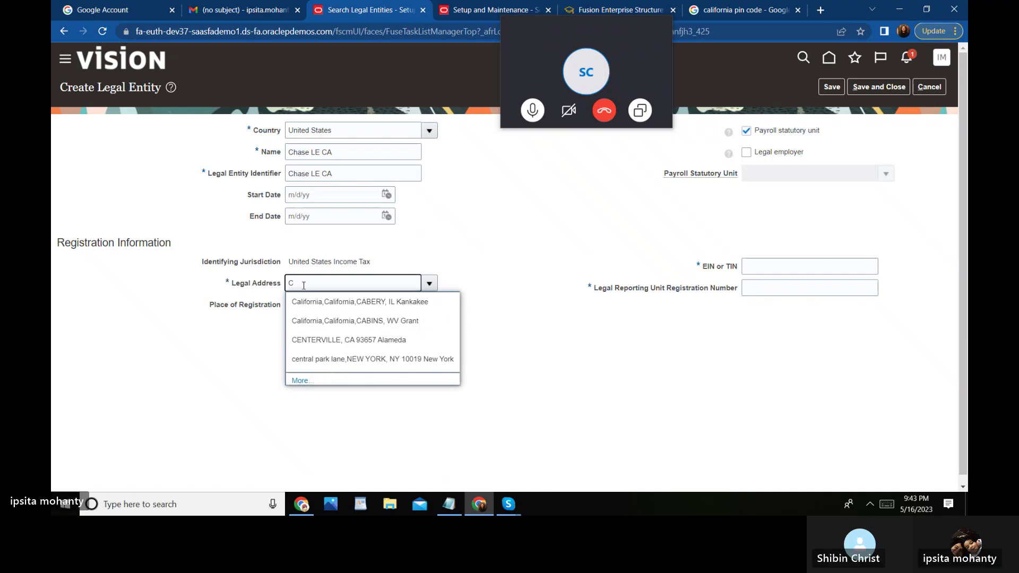
type("HA")
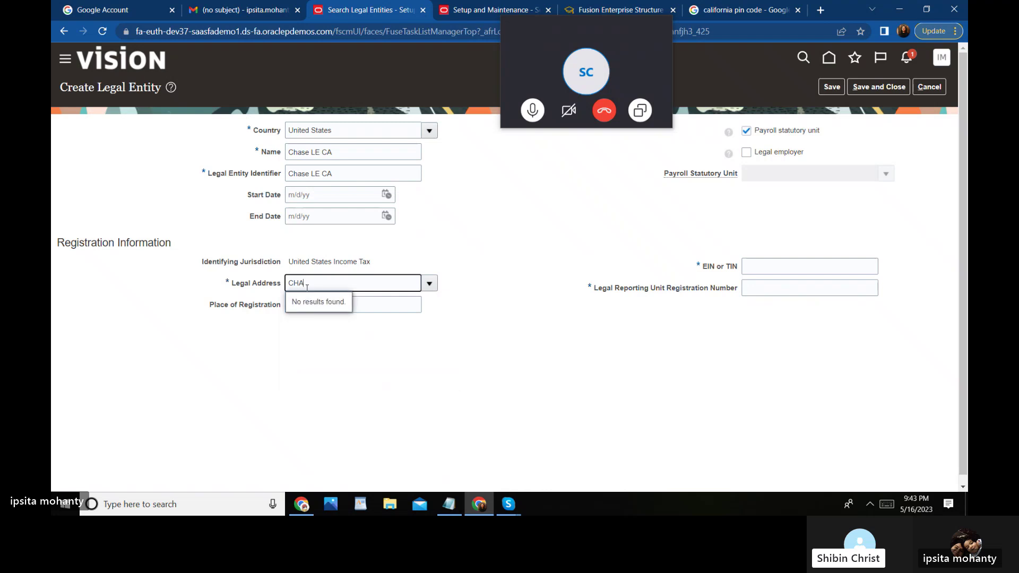
key("BackSpace")
key("BackSpace")
key("BackSpace")
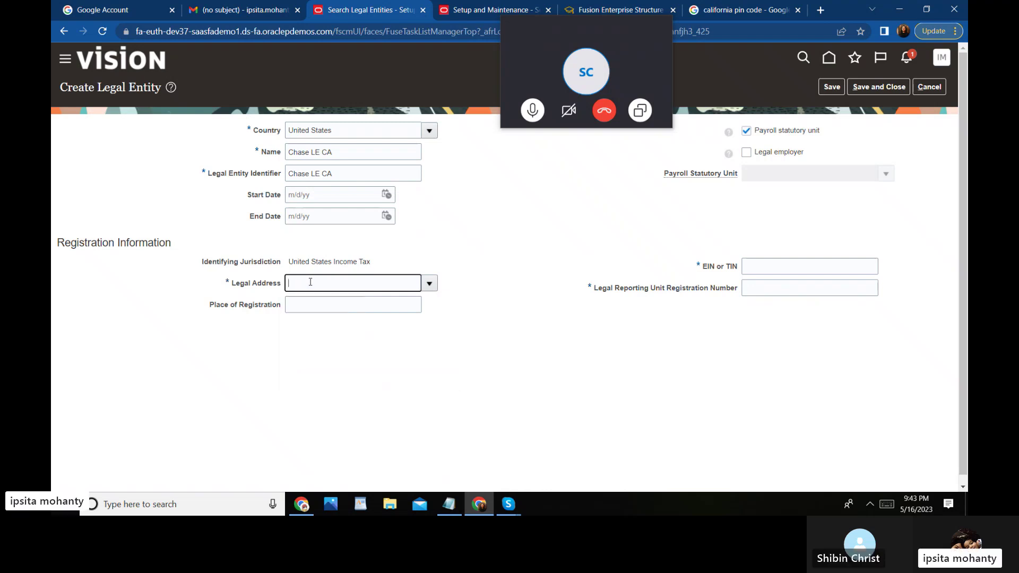
left_click(338, 153)
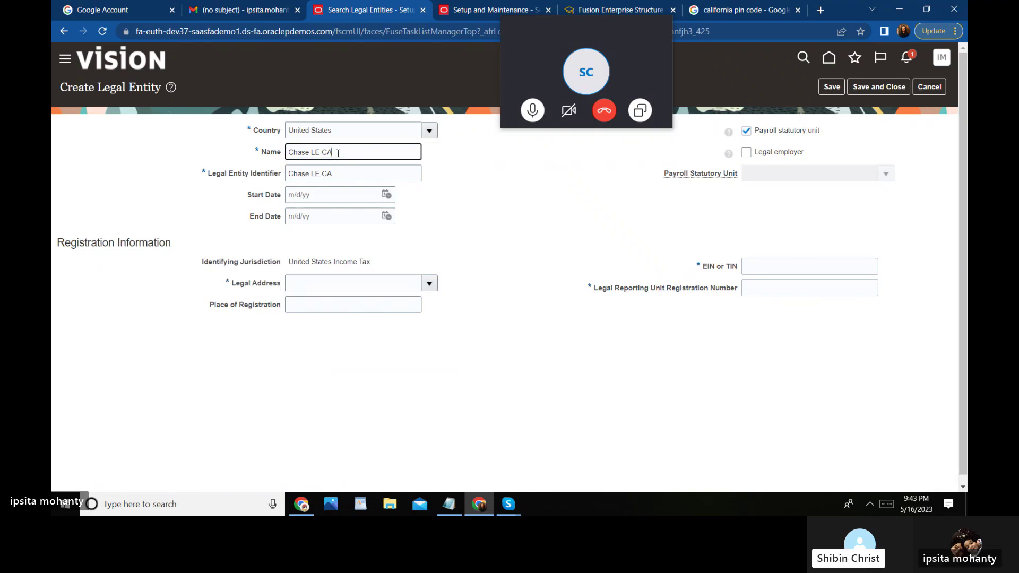
key("BackSpace")
key("BackSpace")
type("N")
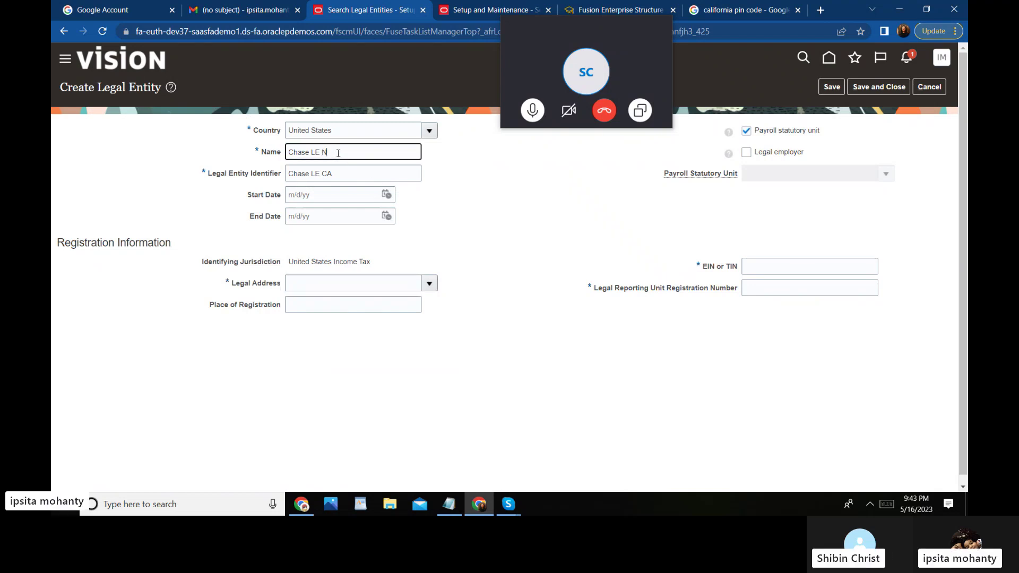
key("BackSpace")
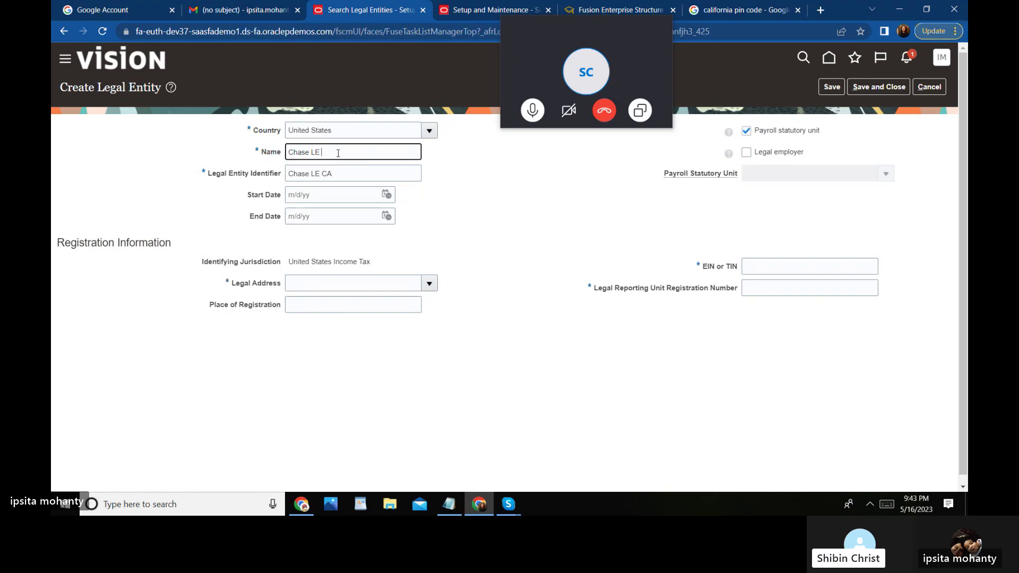
type("CA")
Check the list of available legal addresses and filter the Legal Address field by CHASE again.
left_click(429, 283)
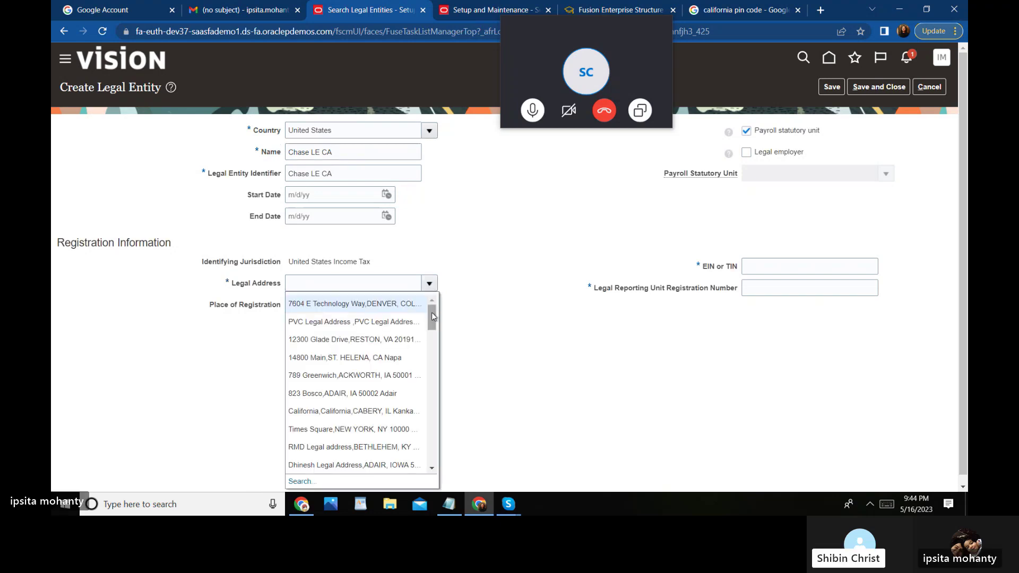
mouse_move(432, 312)
left_mouse_down()
mouse_move(438, 363)
mouse_move(433, 308)
left_mouse_up()
left_click(300, 283)
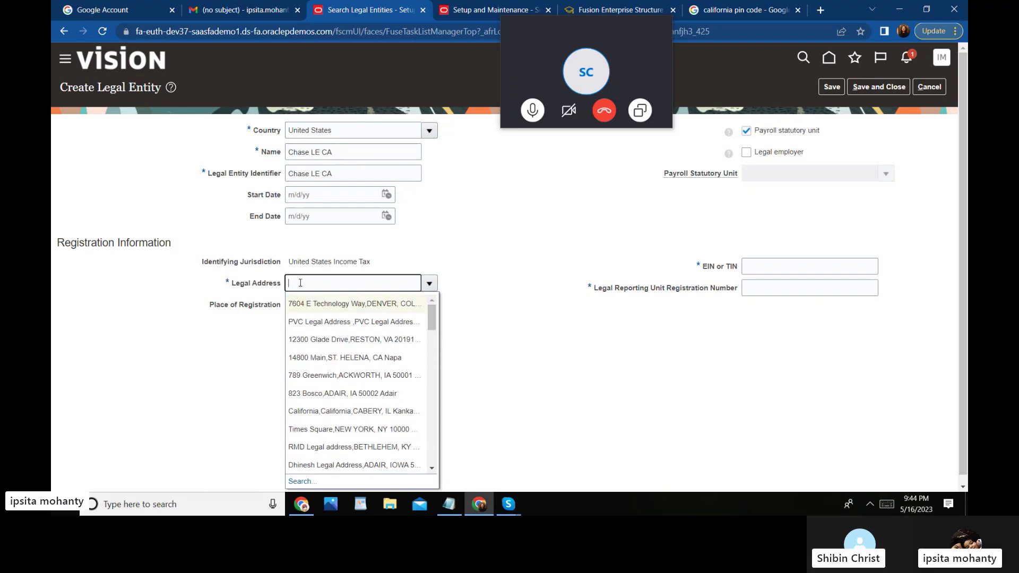
type("CHASE")
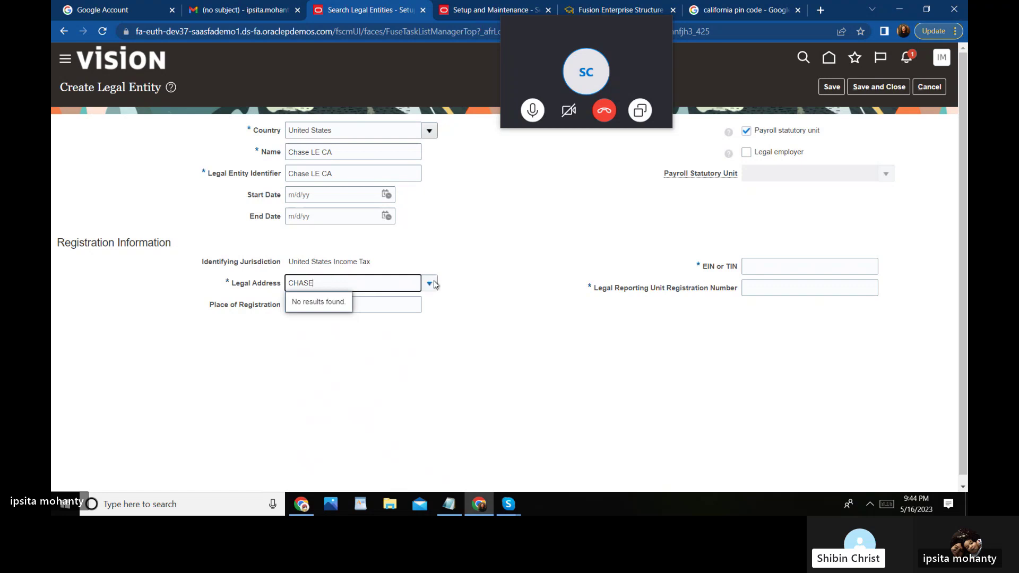
Move the Skype window off the browser tabs, close the expired Setup and Maintenance page, and extend the legal address search to CHASE LE.
left_click_drag(548, 28, 540, 67)
left_click(502, 15)
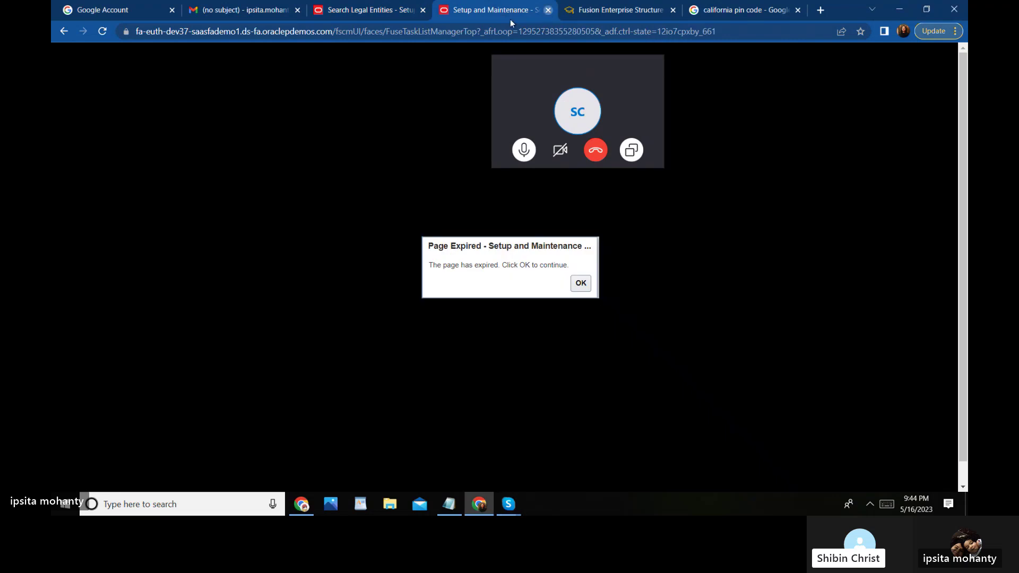
left_click(548, 11)
left_click(369, 10)
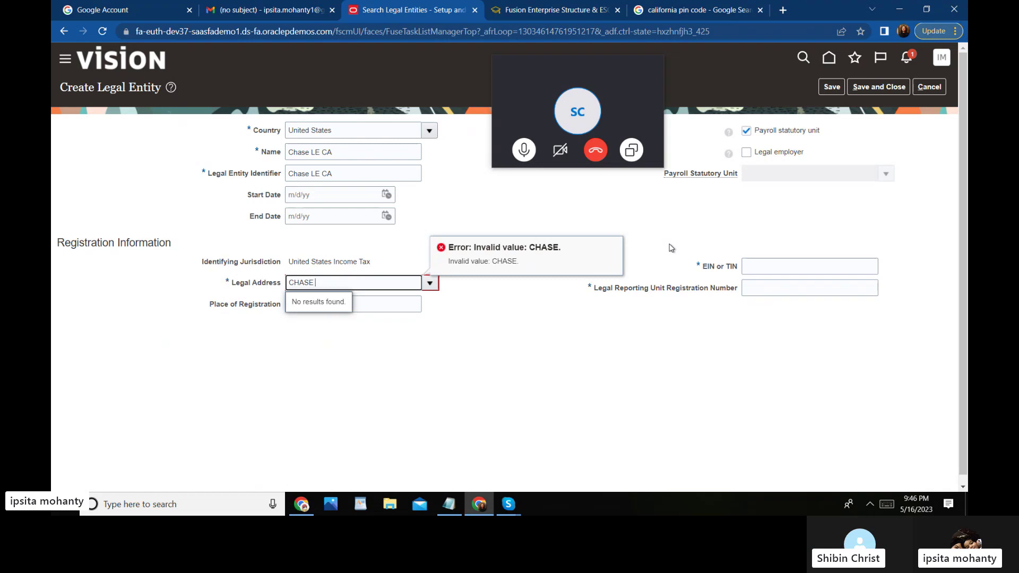
type("LE")
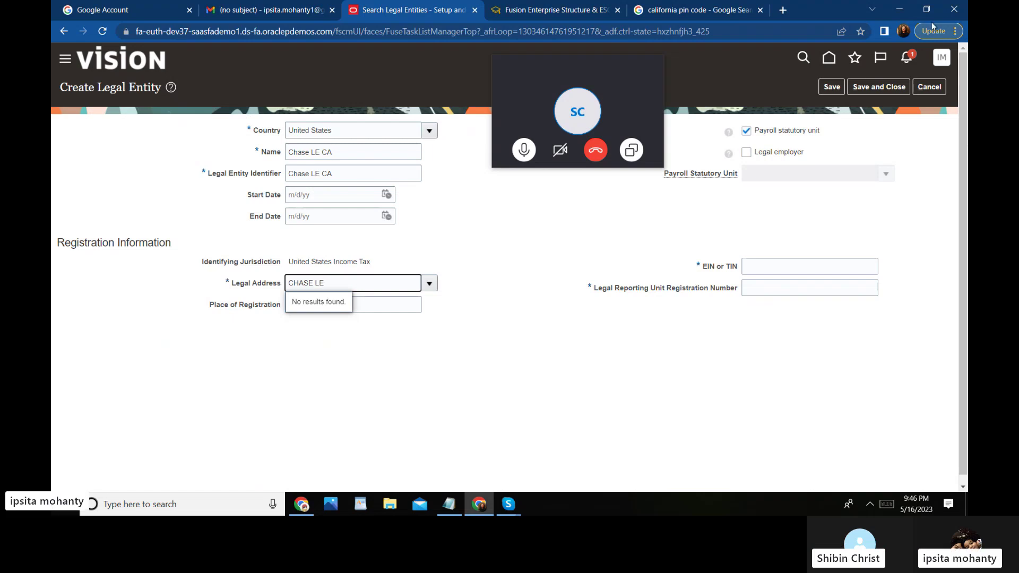
Examine the list of California ZIP codes in the Google results and return to the legal entity form.
left_click(735, 13)
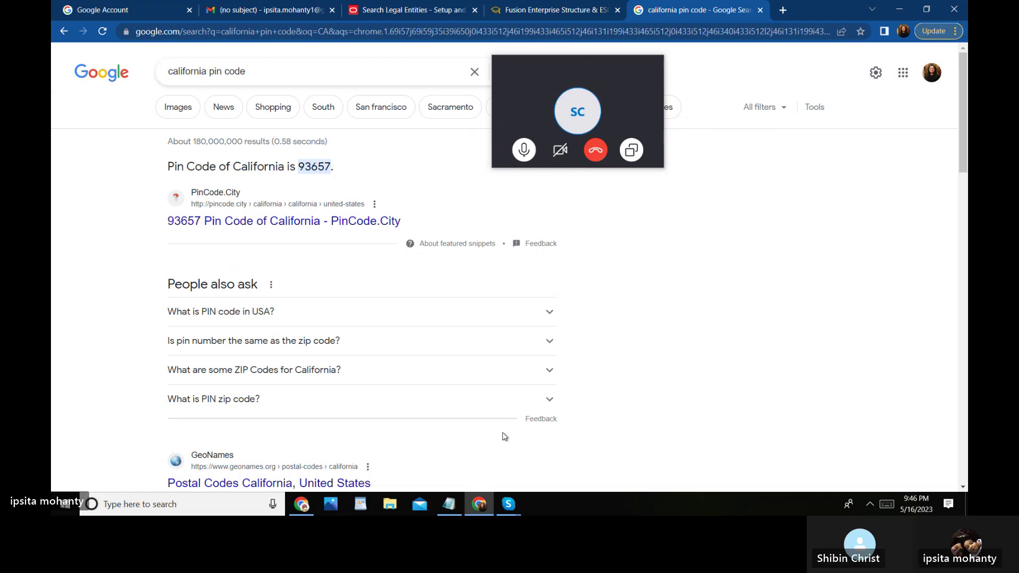
left_click(550, 373)
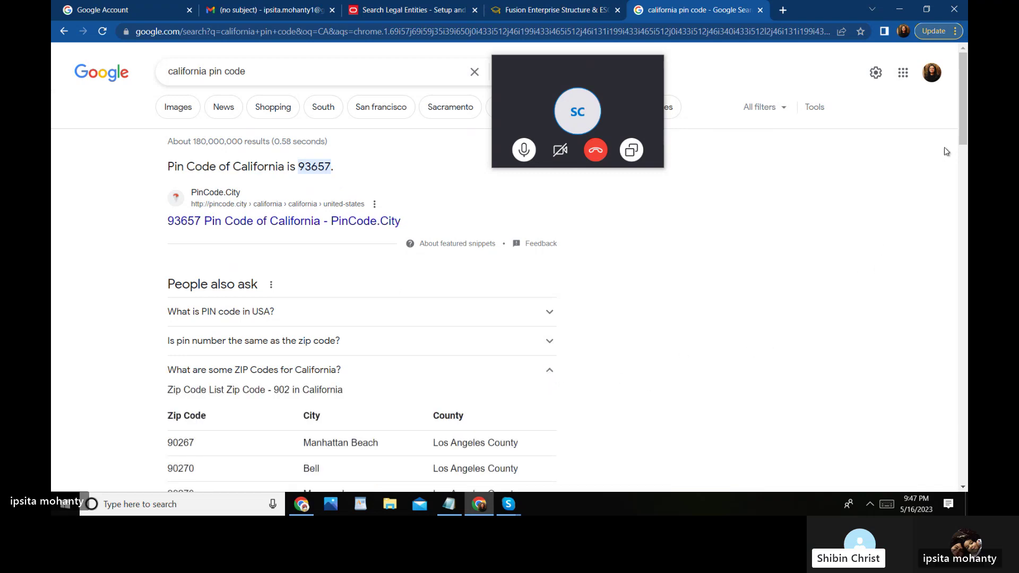
left_click_drag(965, 136, 965, 158)
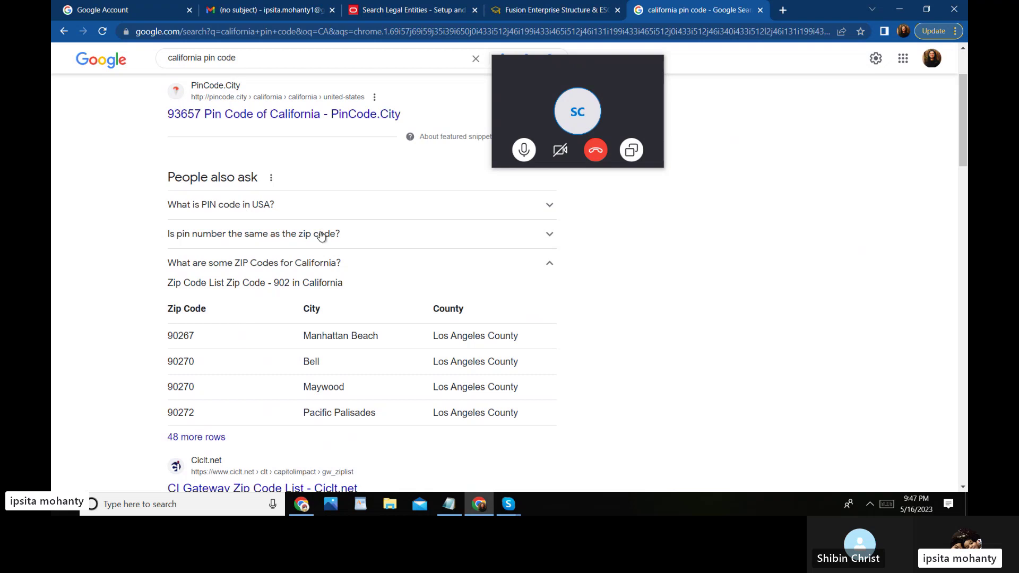
left_click(410, 9)
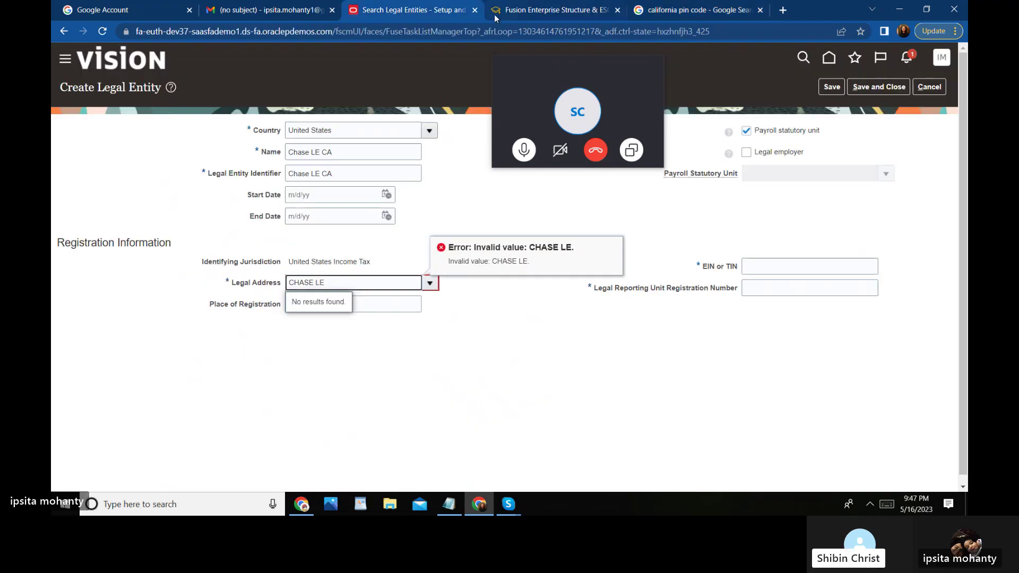
Search Google for the New York zip code in place of the California query.
left_click(510, 15)
left_click(432, 12)
left_click(666, 11)
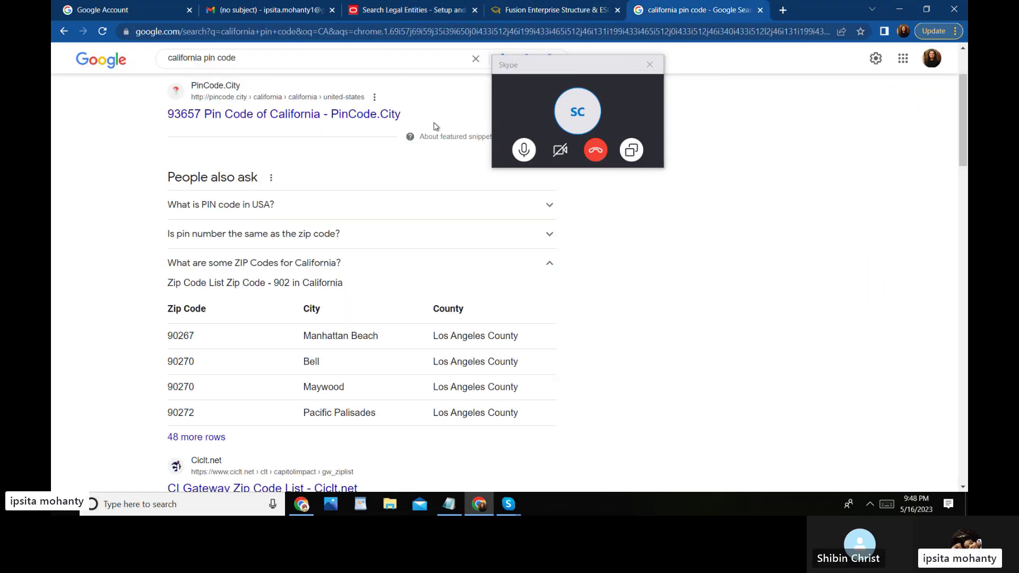
left_click(258, 60)
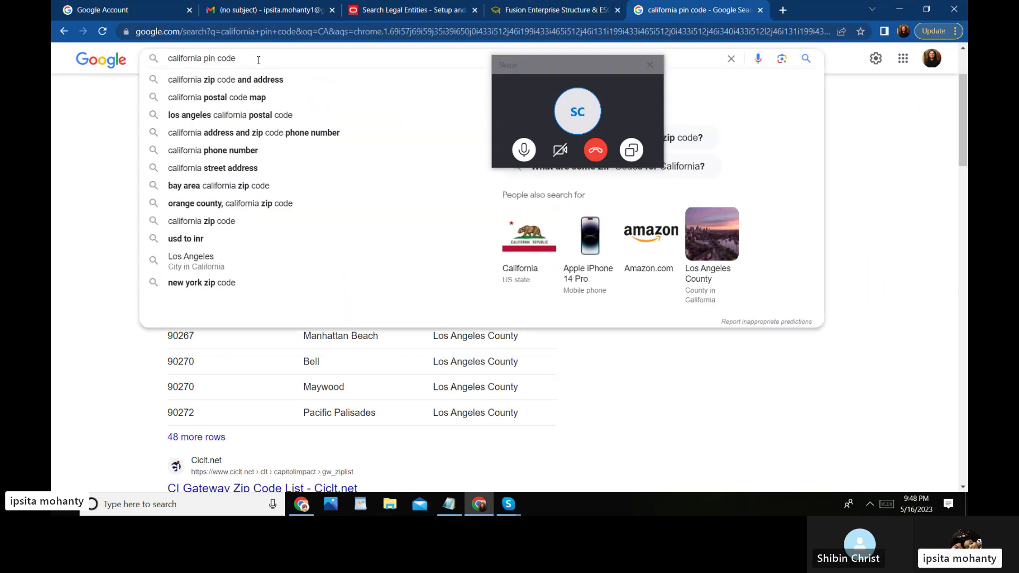
key("BackSpace")
key("BackSpace")
key("BackSpace")
key("BackSpace")
key("BackSpace")
key("BackSpace")
key("BackSpace")
key("BackSpace")
key("BackSpace")
key("BackSpace")
key("BackSpace")
key("BackSpace")
key("BackSpace")
key("BackSpace")
key("BackSpace")
key("BackSpace")
key("BackSpace")
key("BackSpace")
key("BackSpace")
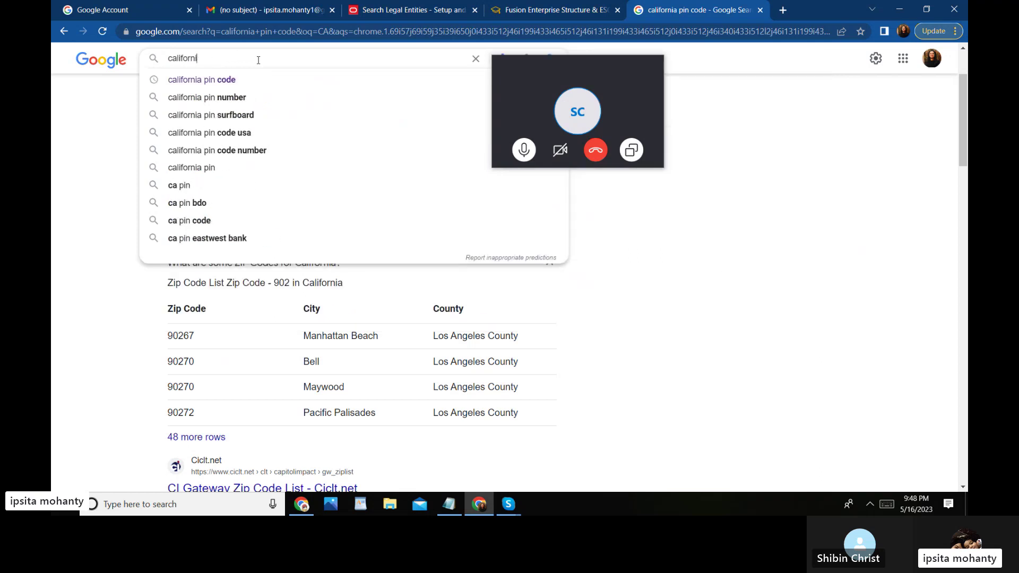
type("NEW ")
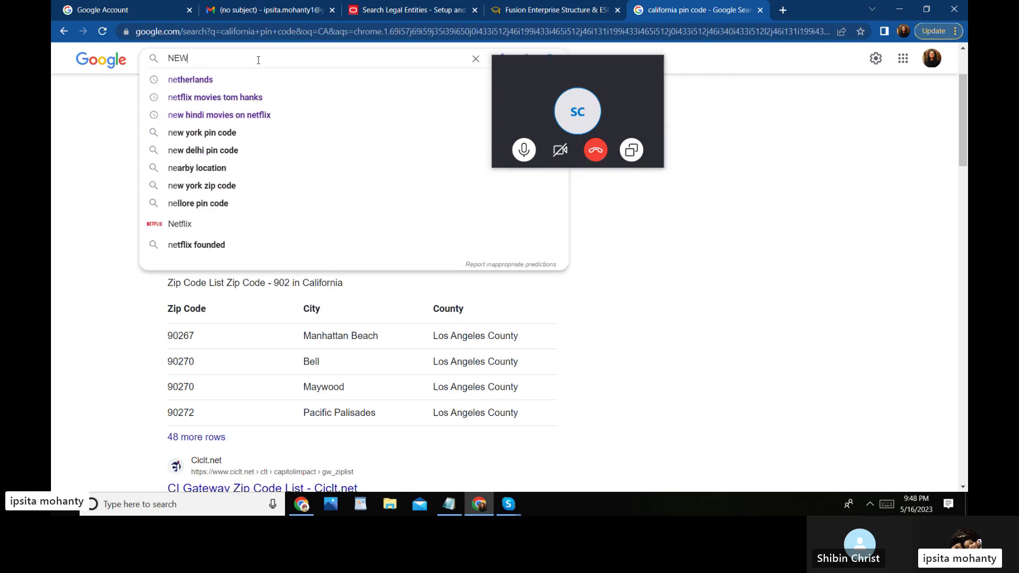
type("YORK")
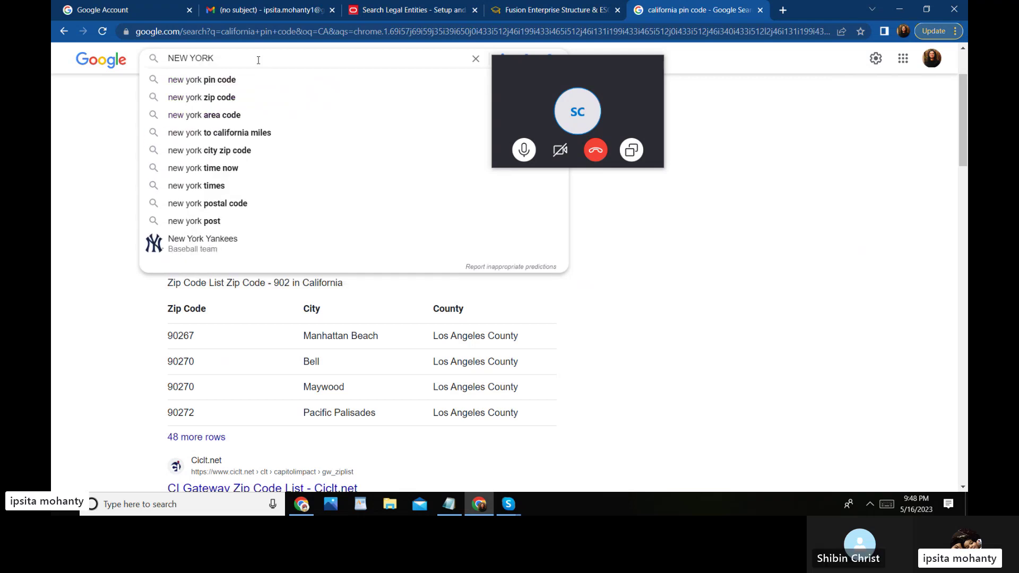
left_click(230, 99)
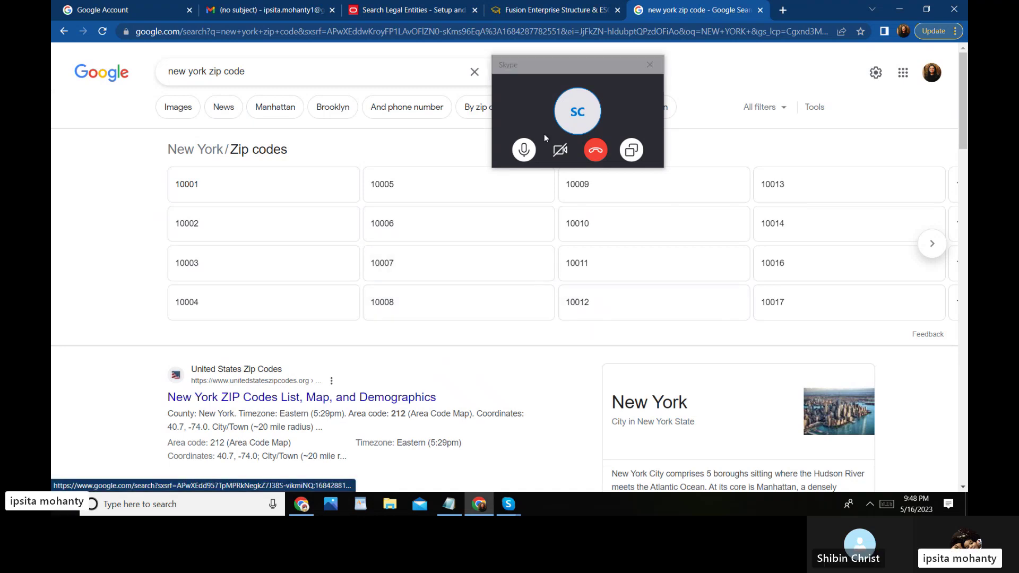
Return to the Create Legal Entity form and clear CHASE LE from the Legal Address field.
left_click(419, 14)
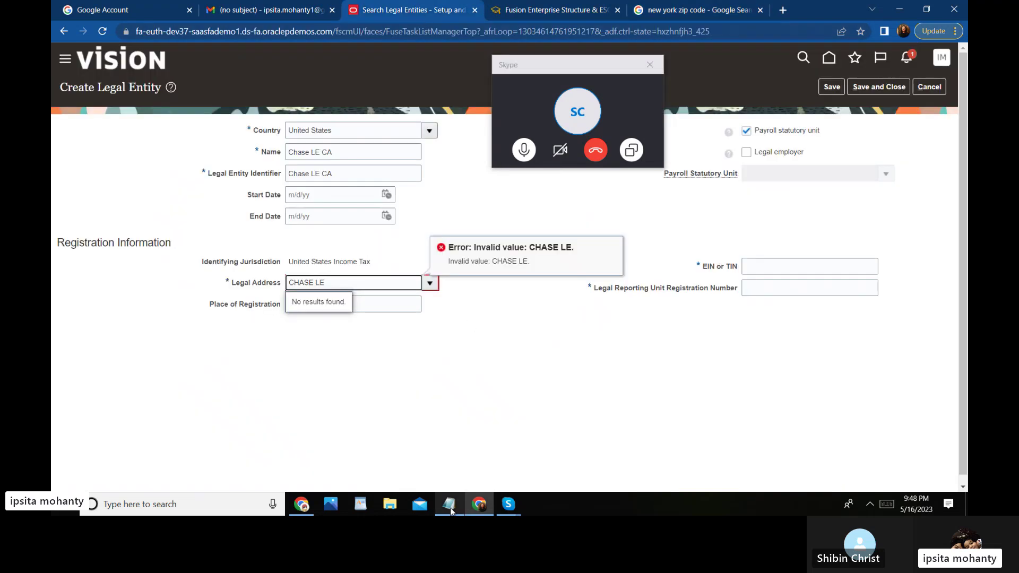
mouse_move(450, 508)
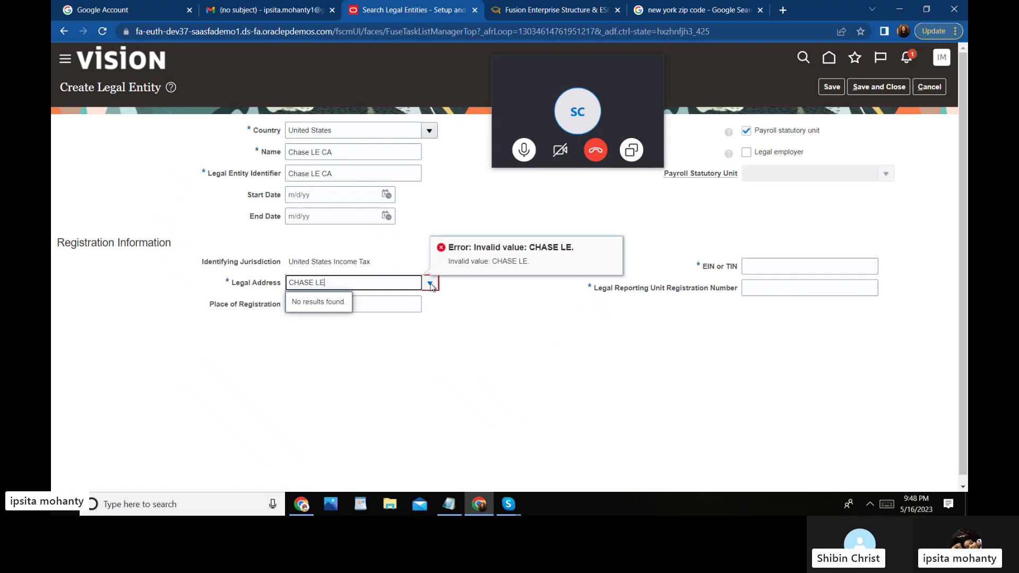
key("BackSpace")
key("BackSpace")
key("BackSpace")
key("BackSpace")
key("BackSpace")
key("BackSpace")
key("BackSpace")
key("BackSpace")
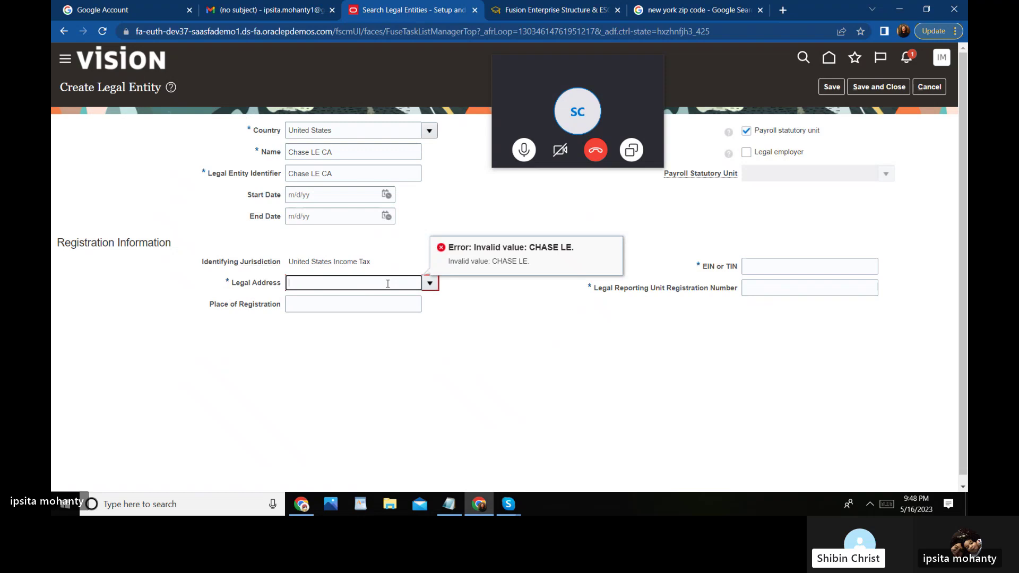
left_click(518, 334)
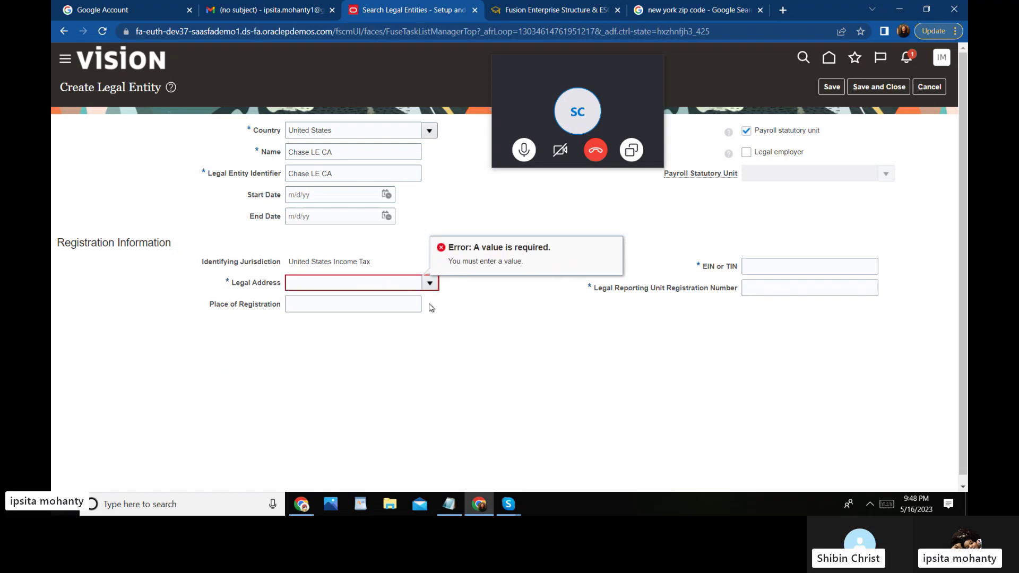
Try to look up the legal address by entering Chase in the Legal Address field, and clear the text.
left_click(351, 281)
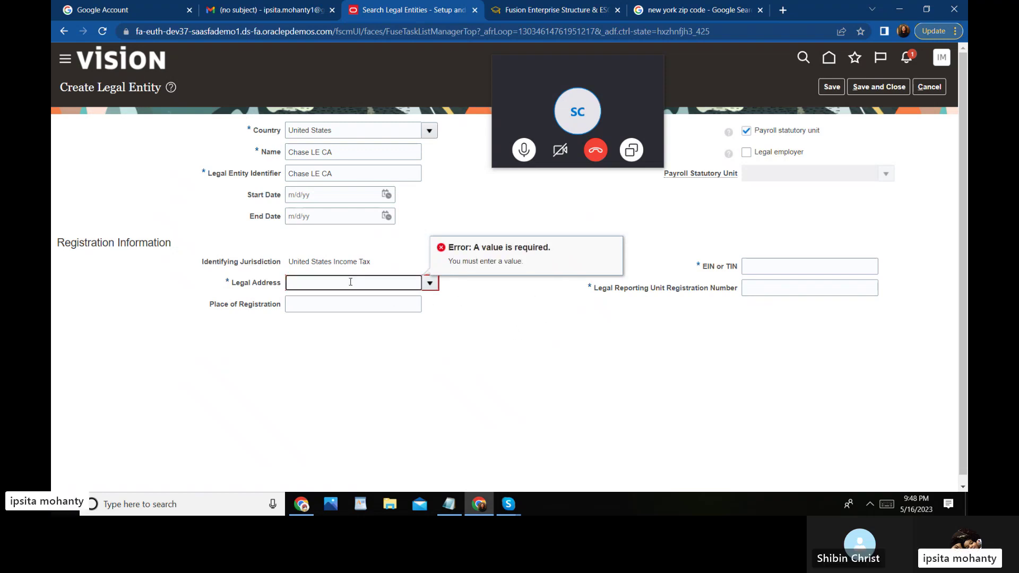
type("Chase")
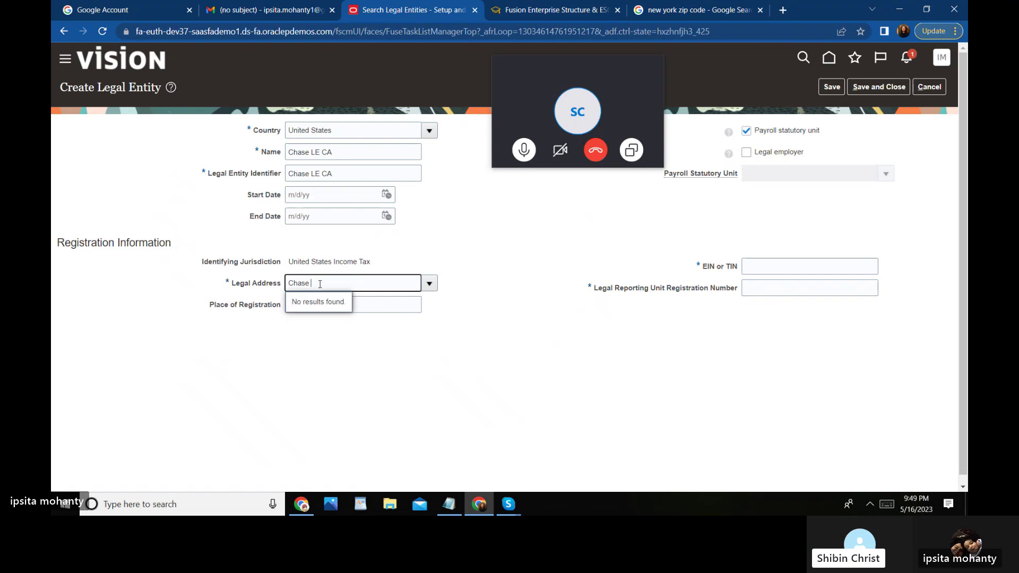
key("BackSpace")
key("BackSpace")
key("BackSpace")
key("BackSpace")
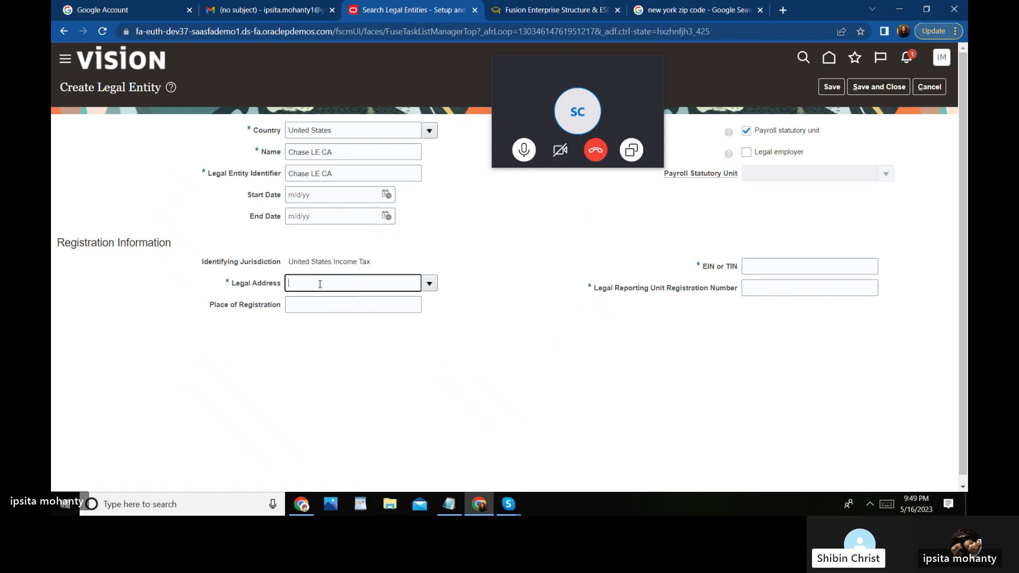
Try to match the legal address by entering Chase LE in the Legal Address field.
type("Ch")
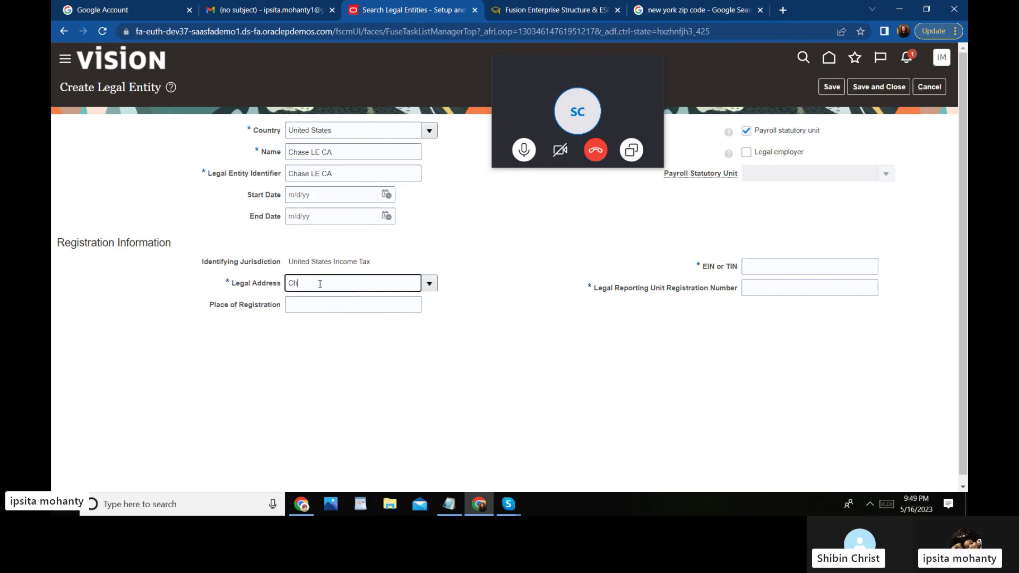
type("ase ")
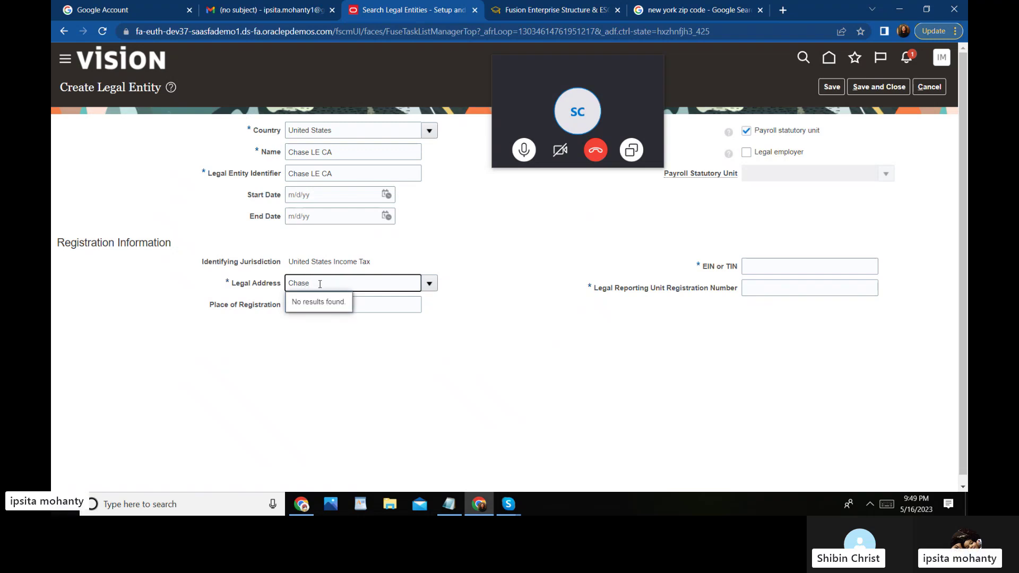
type("le")
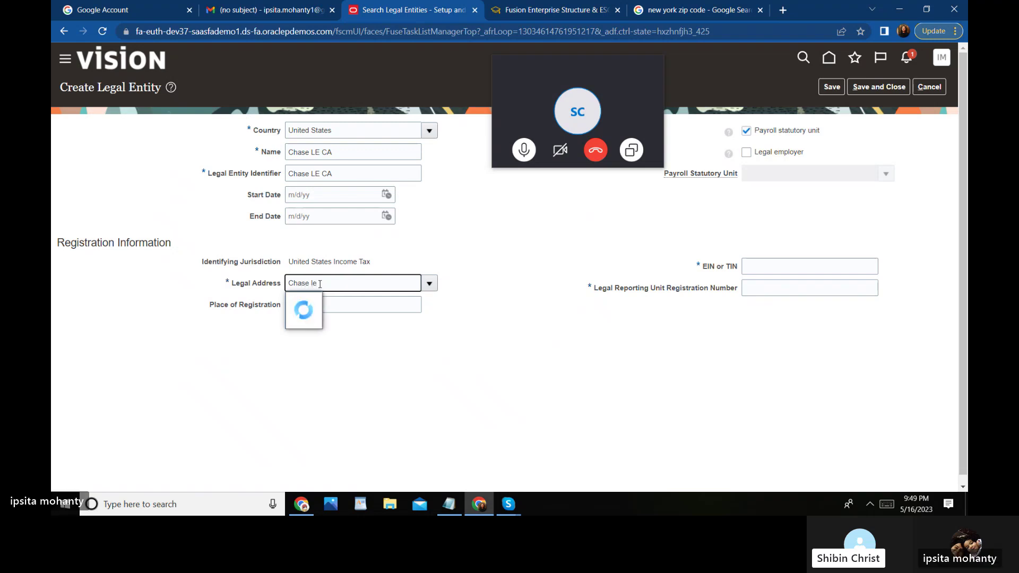
key("BackSpace")
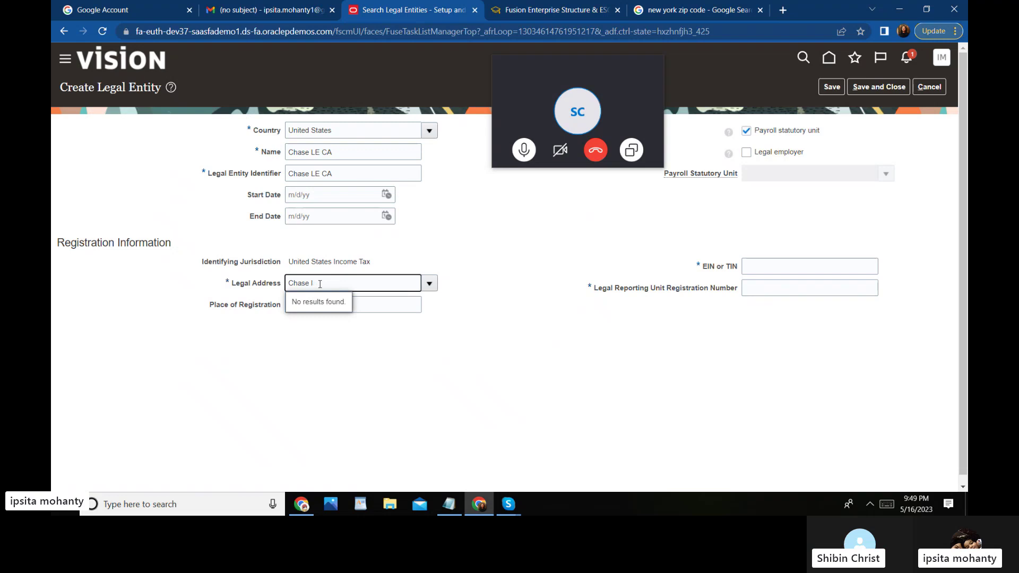
key("BackSpace")
type("LE")
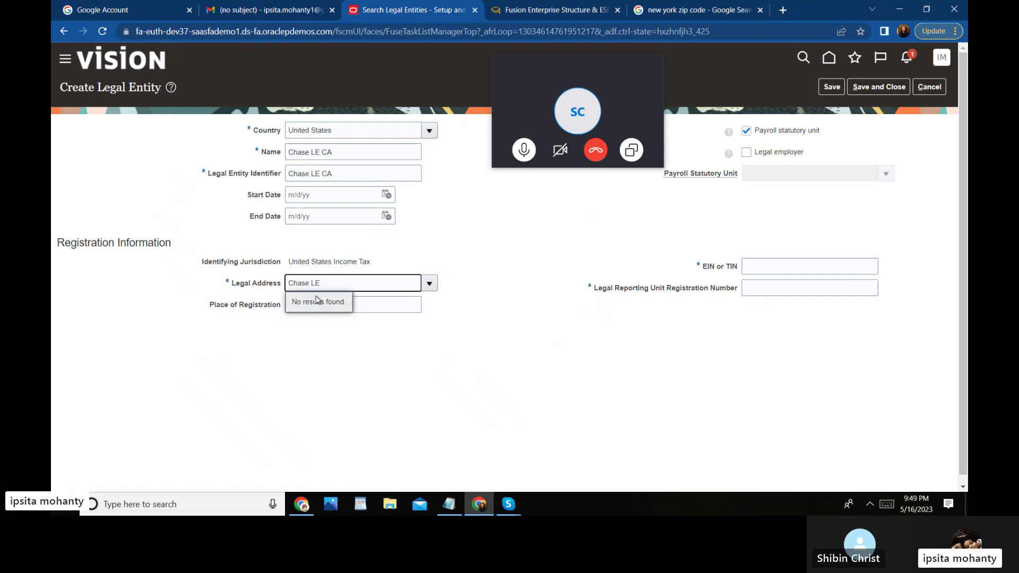
left_click(315, 303)
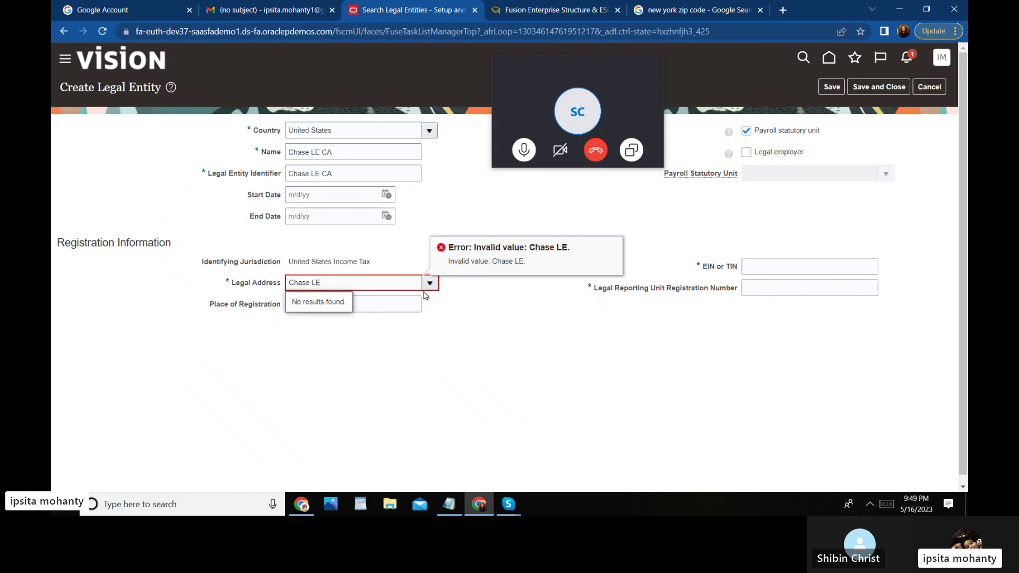
left_click(336, 280)
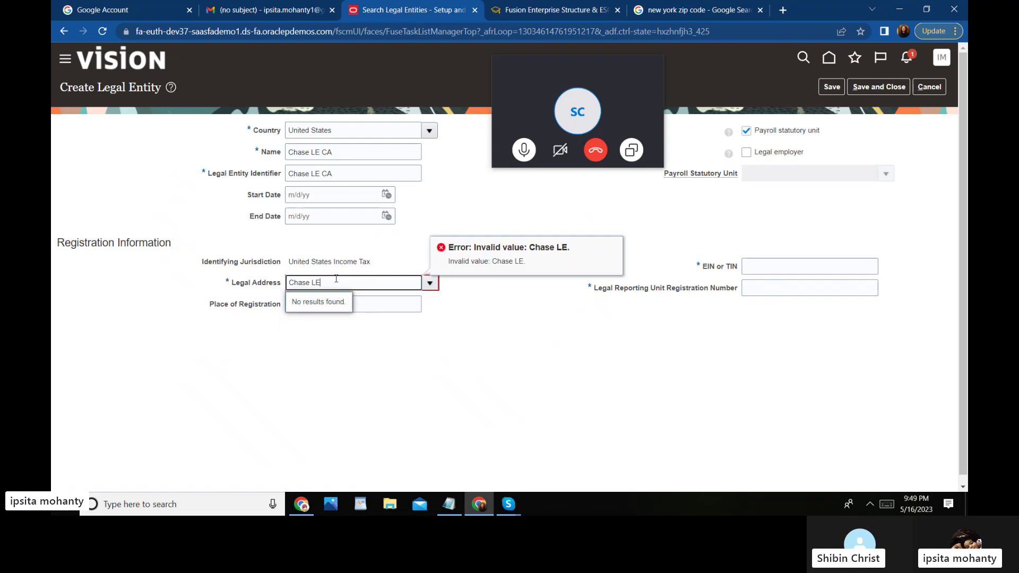
Use the legal address search with Chase as Address Line 1 and choose the Chase LA CA entry as the legal address.
left_click(434, 286)
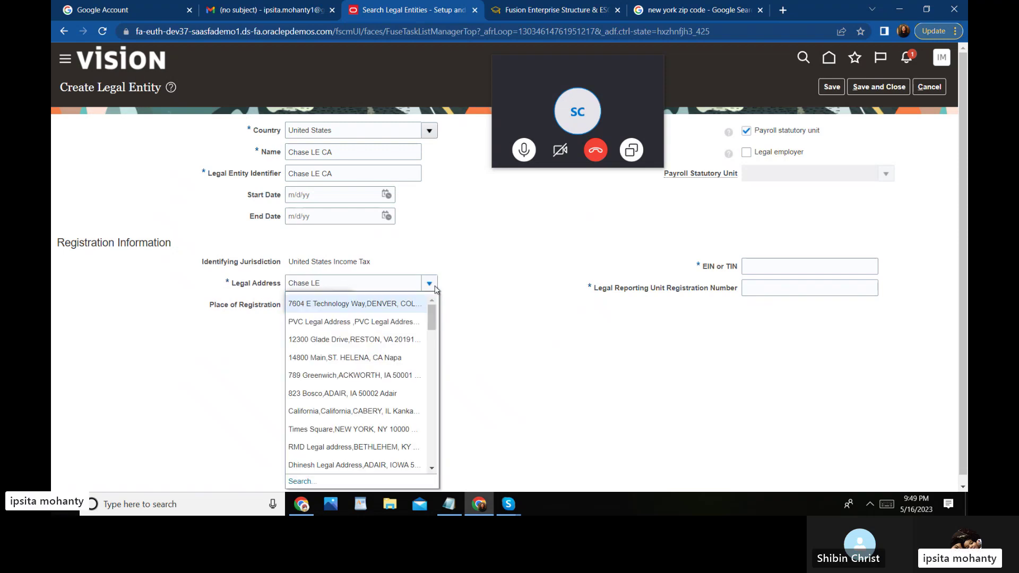
left_click(349, 283)
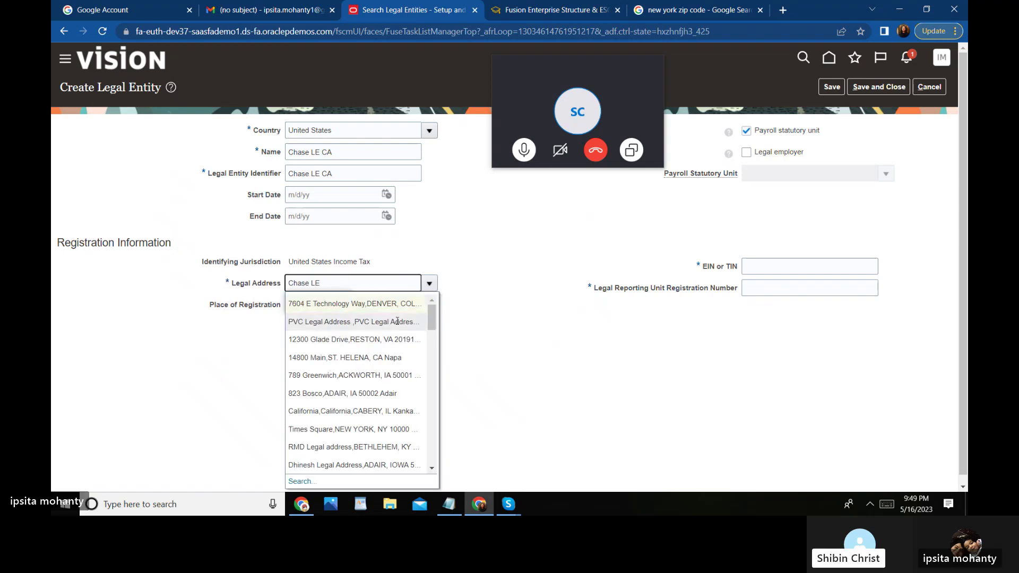
left_click(300, 481)
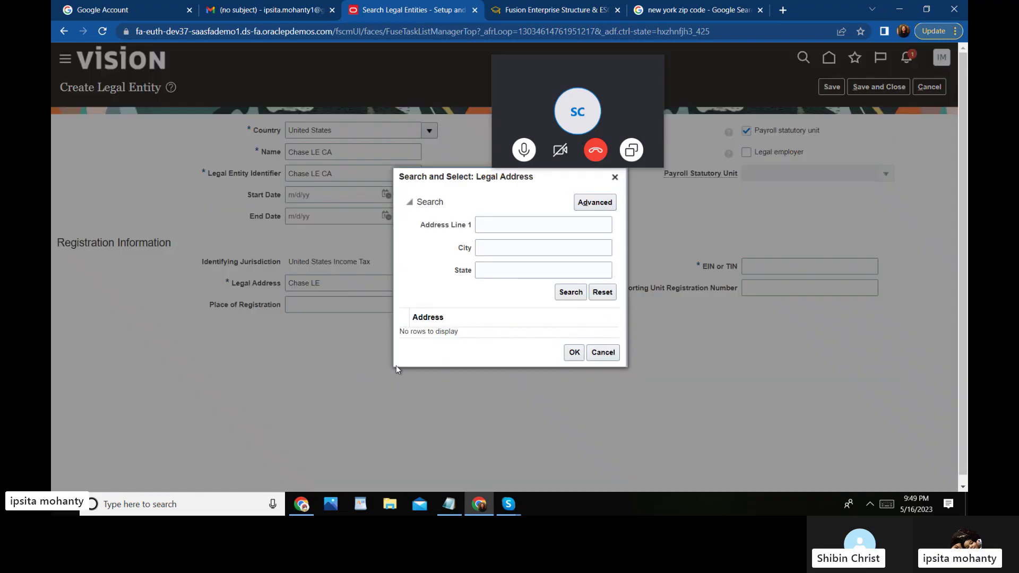
left_click(488, 224)
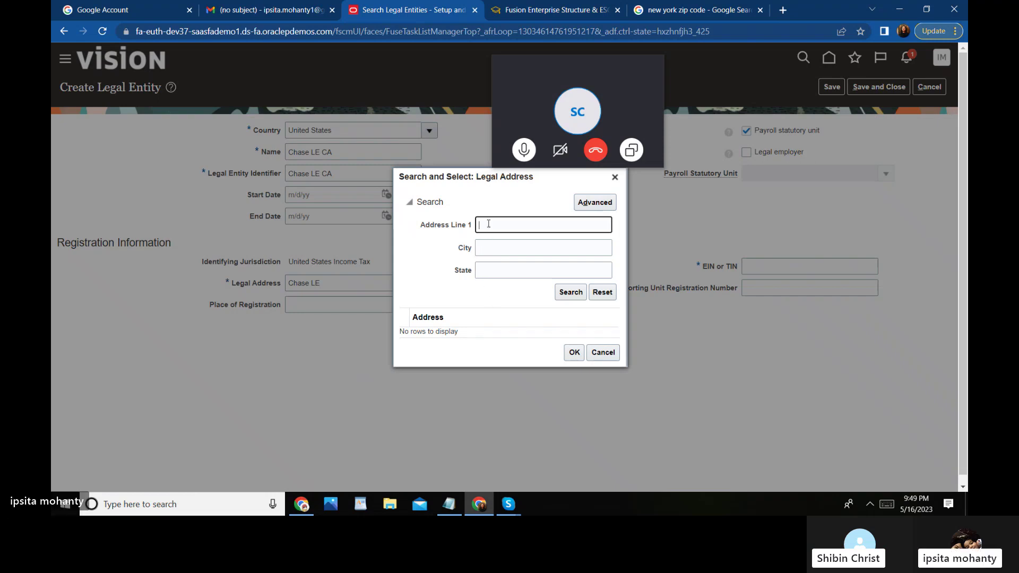
type("Line")
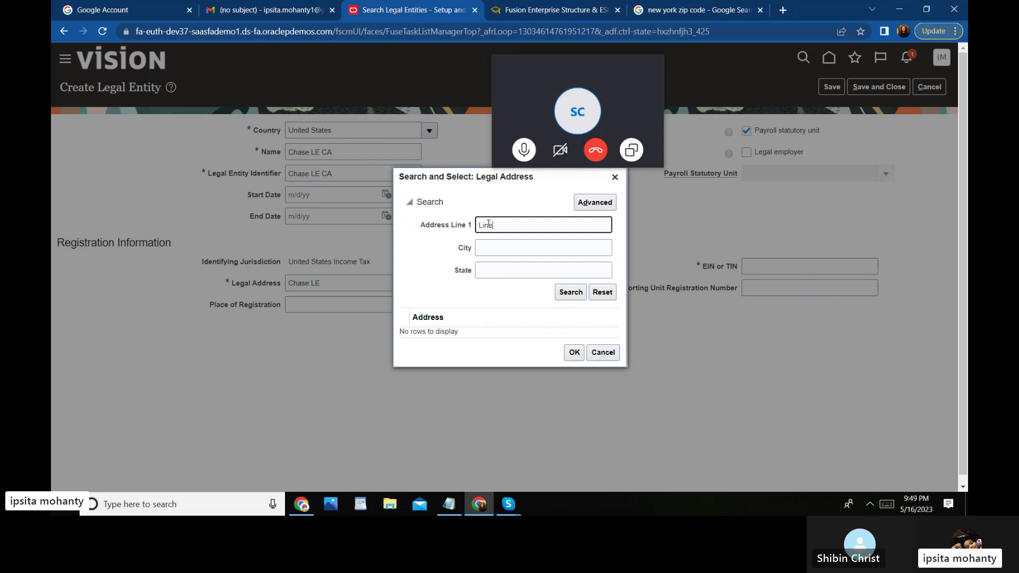
key("BackSpace")
key("BackSpace")
key("BackSpace")
key("BackSpace")
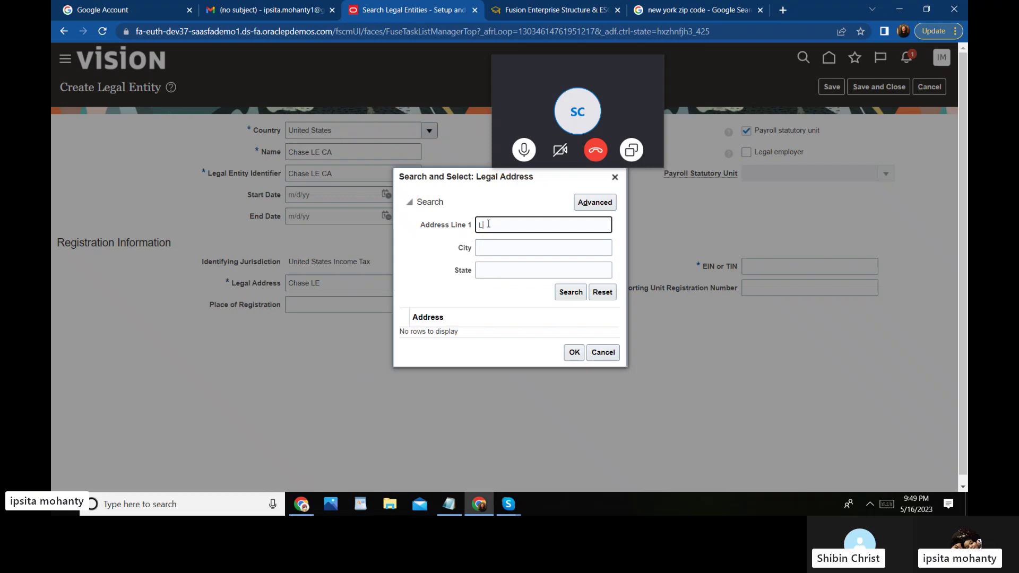
type("Chase")
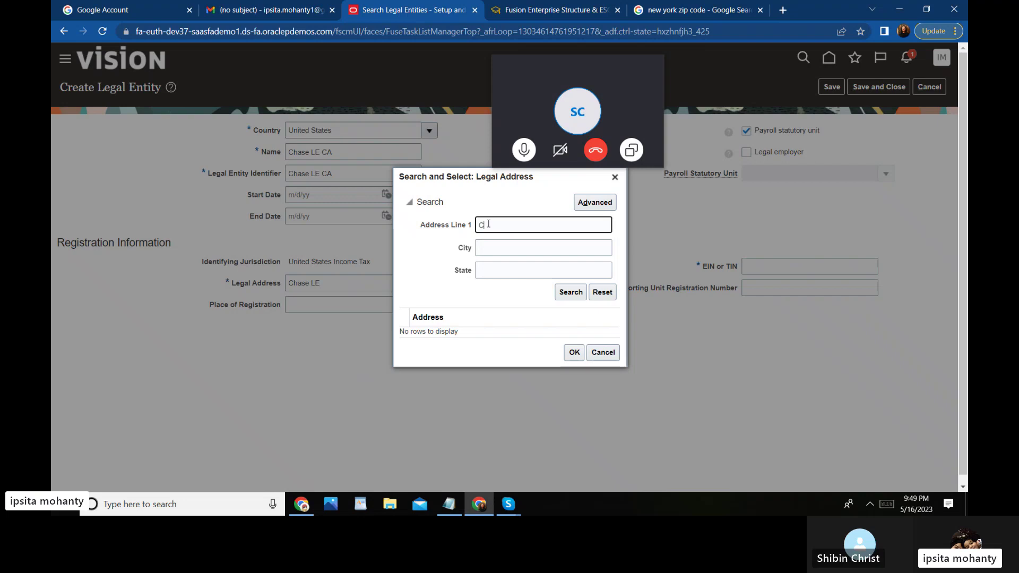
left_click(572, 294)
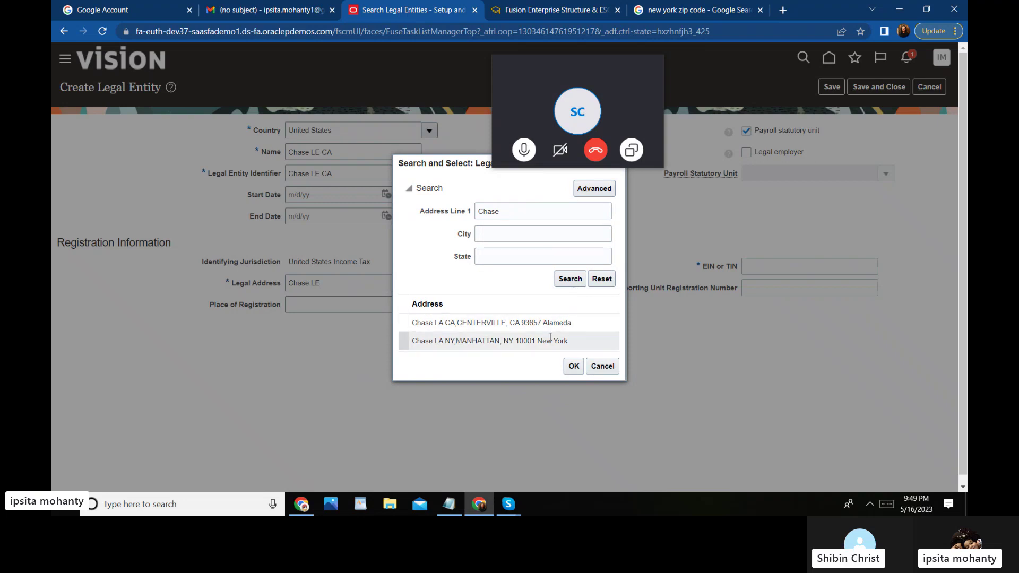
left_click(540, 321)
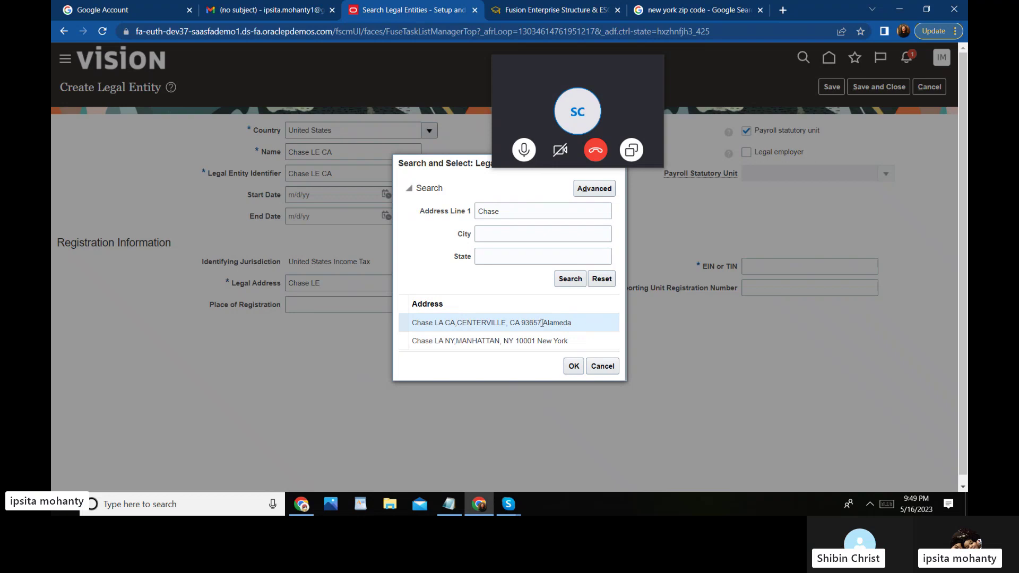
left_click(575, 370)
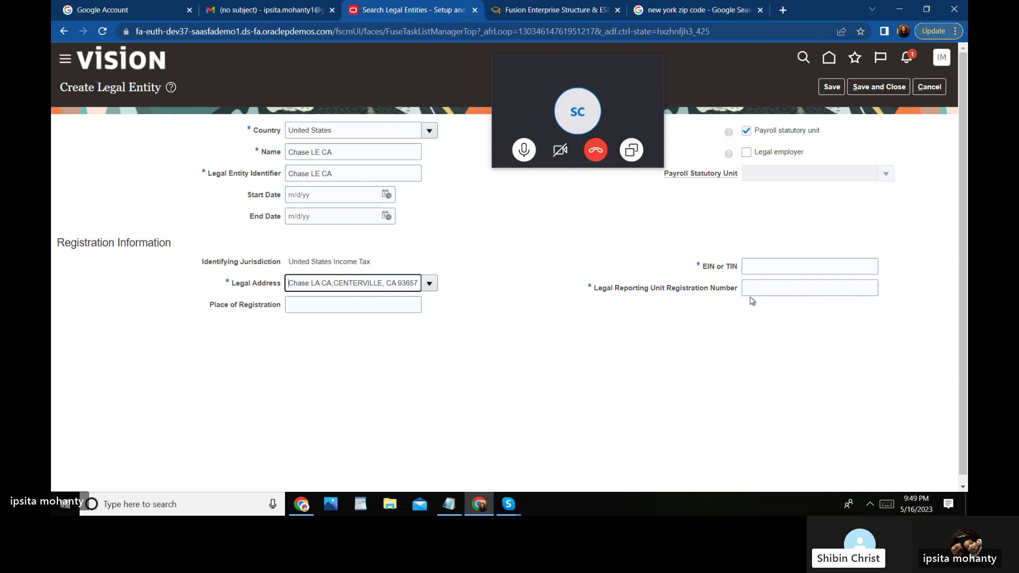
Fill in the EIN or TIN, the place of registration CA, and the legal reporting unit registration number LRU 001.
left_click(762, 260)
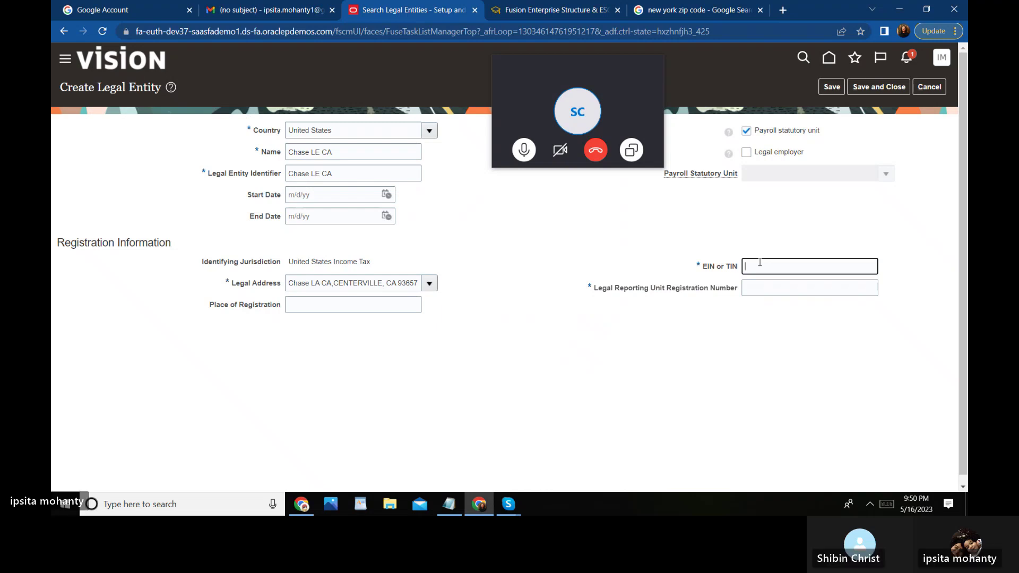
type("T")
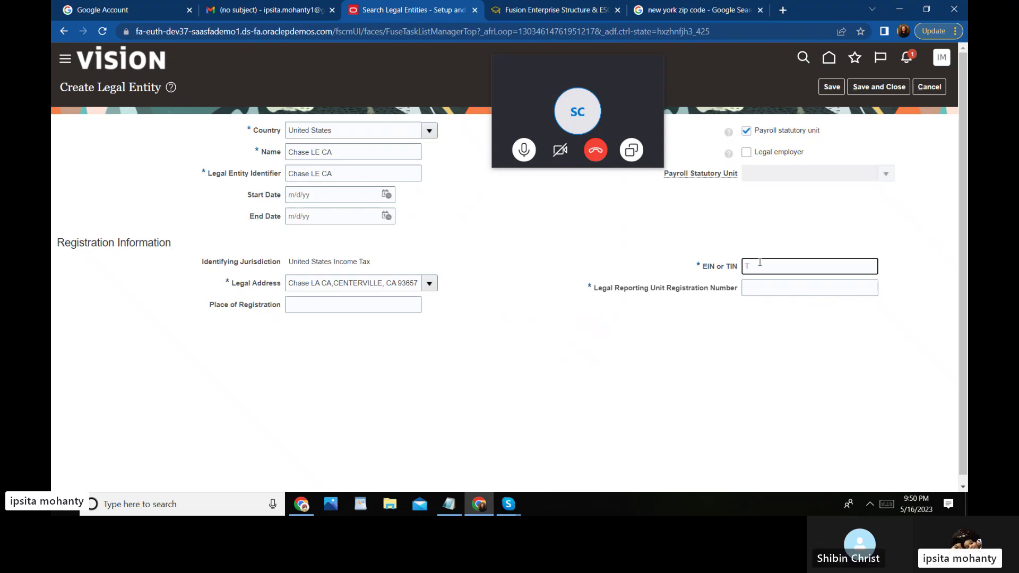
type("IN 001")
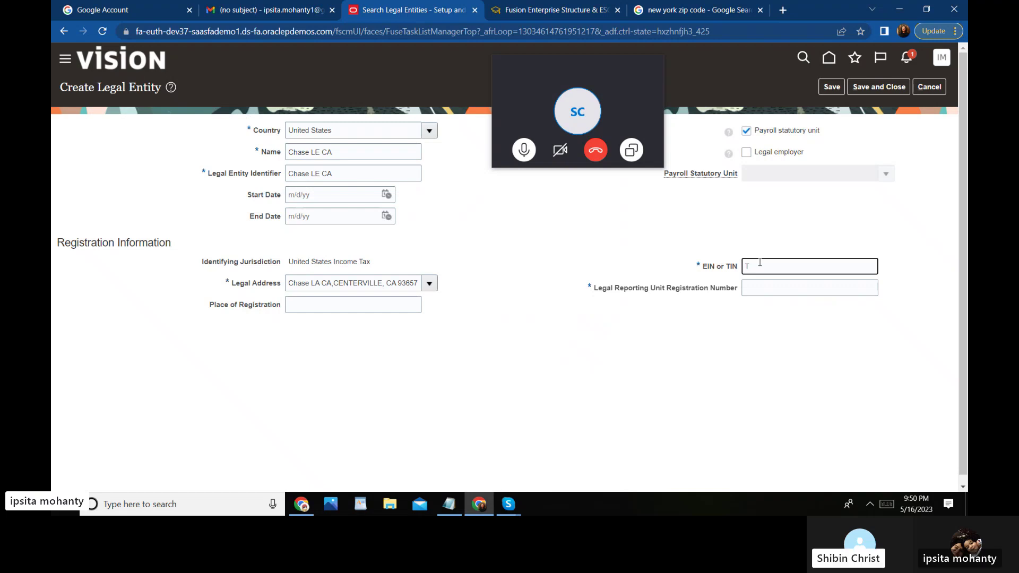
left_click(336, 300)
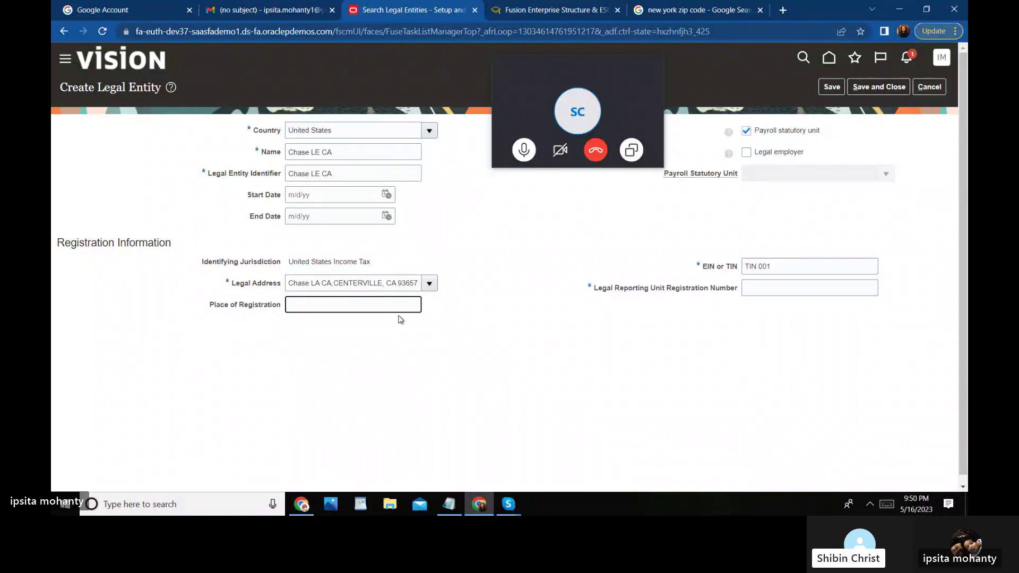
type("CA")
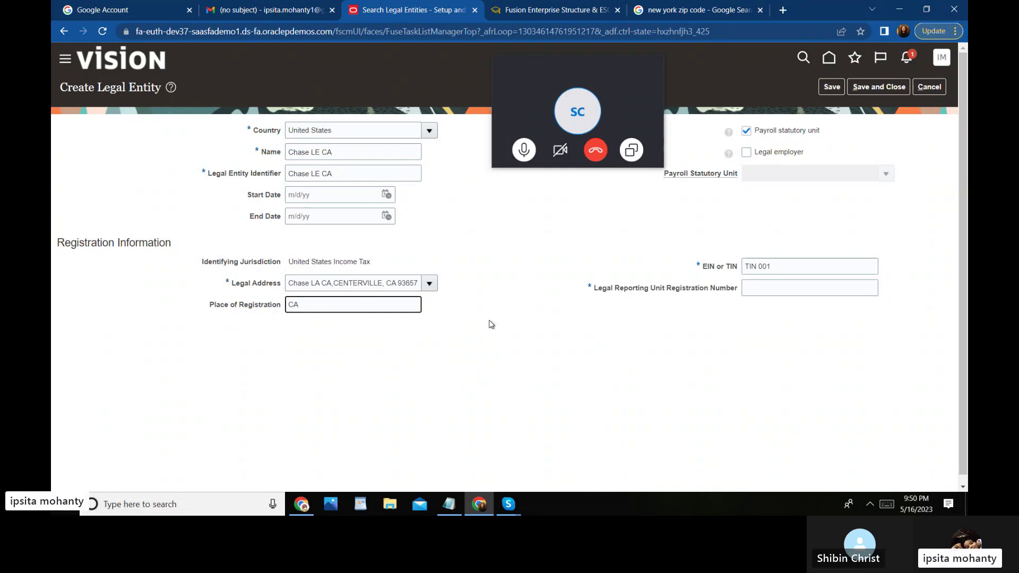
left_click(752, 288)
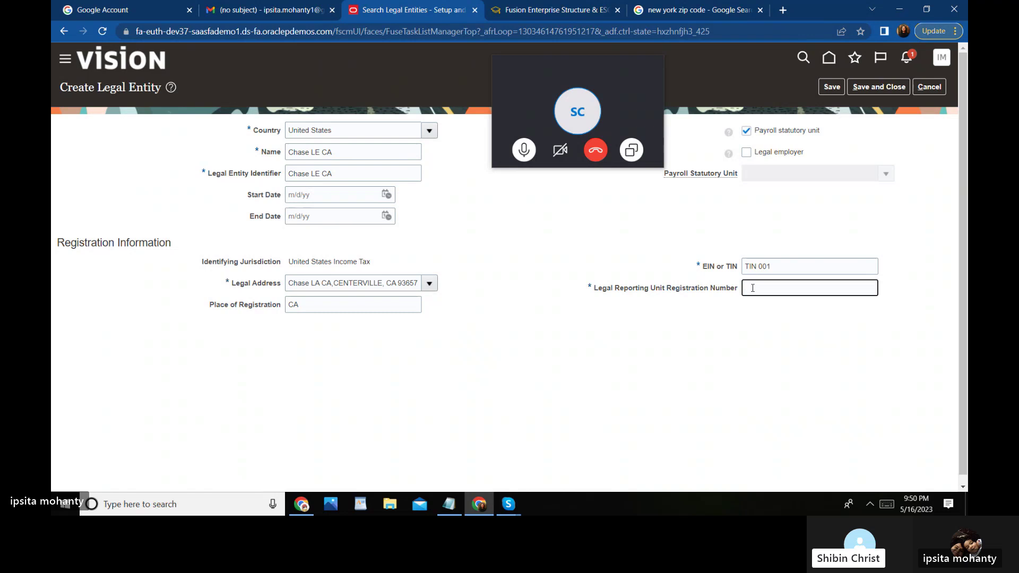
type("LR")
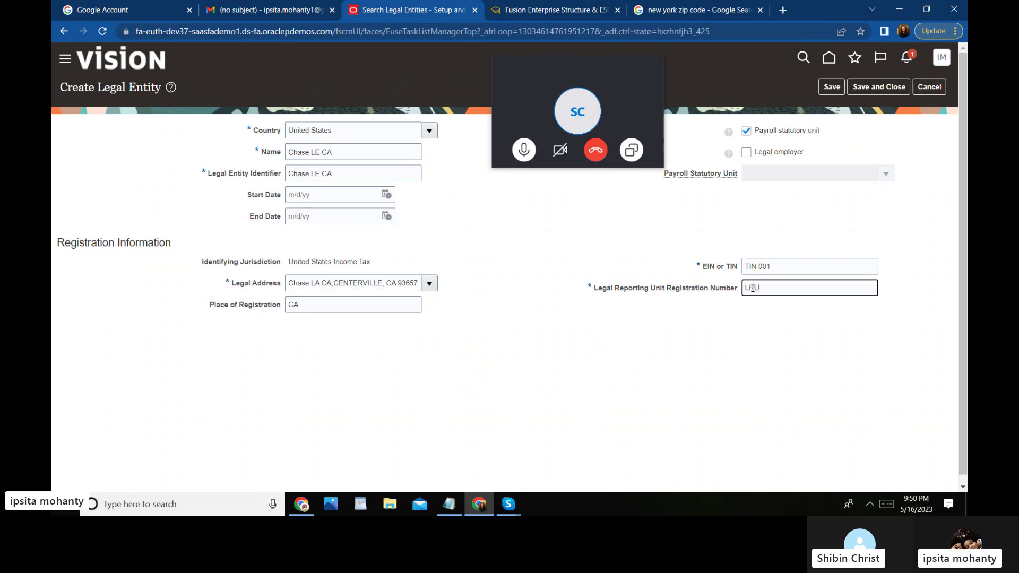
type("U")
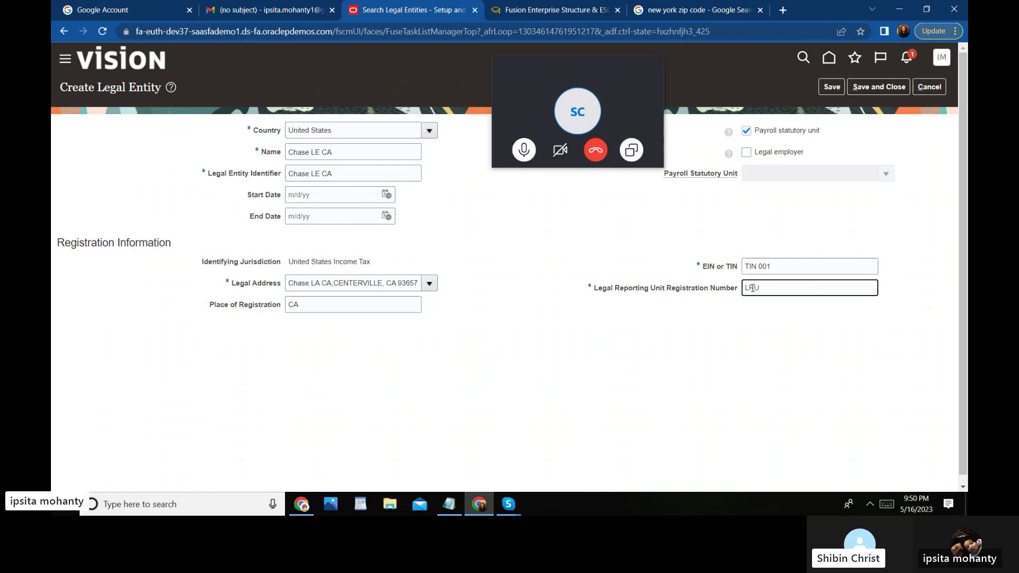
type(" 001")
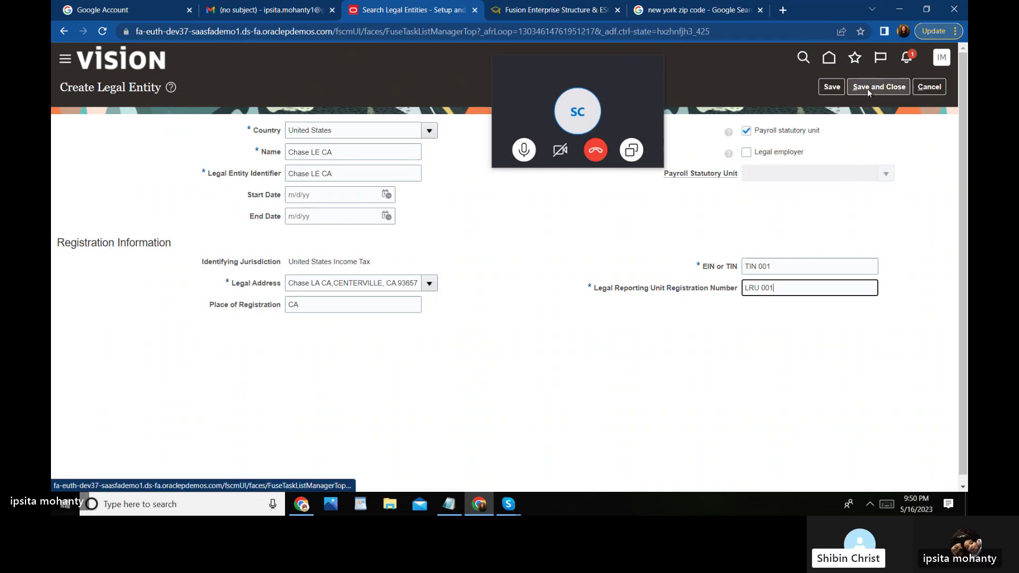
Save the Chase LE CA legal entity, dismiss the confirmation and close the form, moving the Skype window out of the way.
left_click(830, 87)
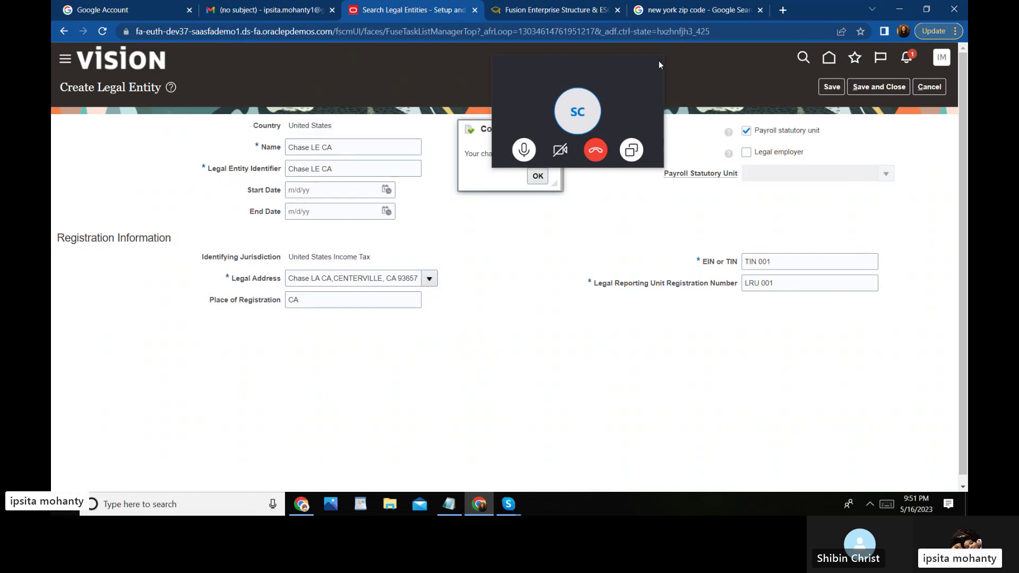
left_click_drag(614, 63, 616, 371)
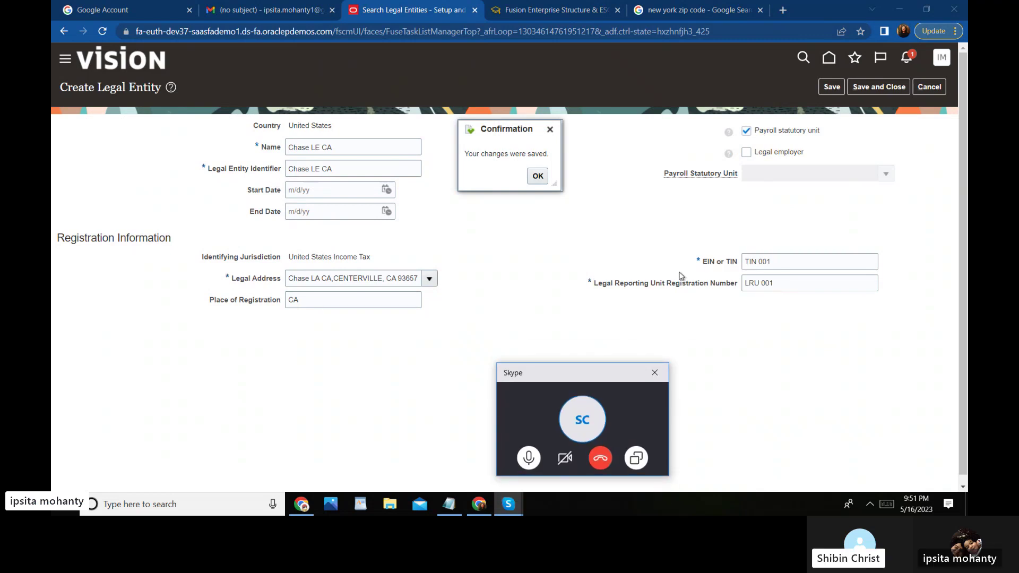
left_click(538, 176)
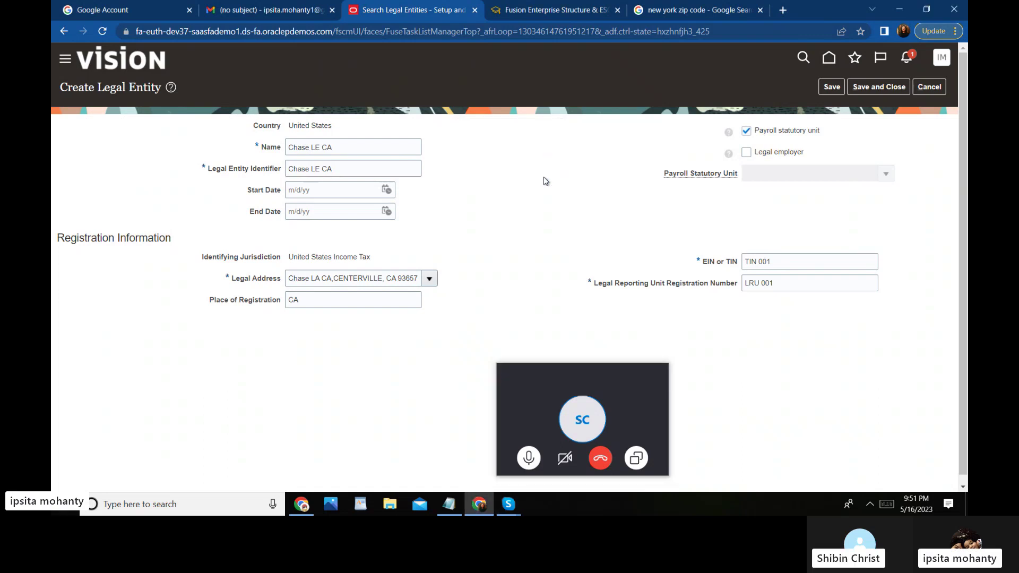
left_click(876, 88)
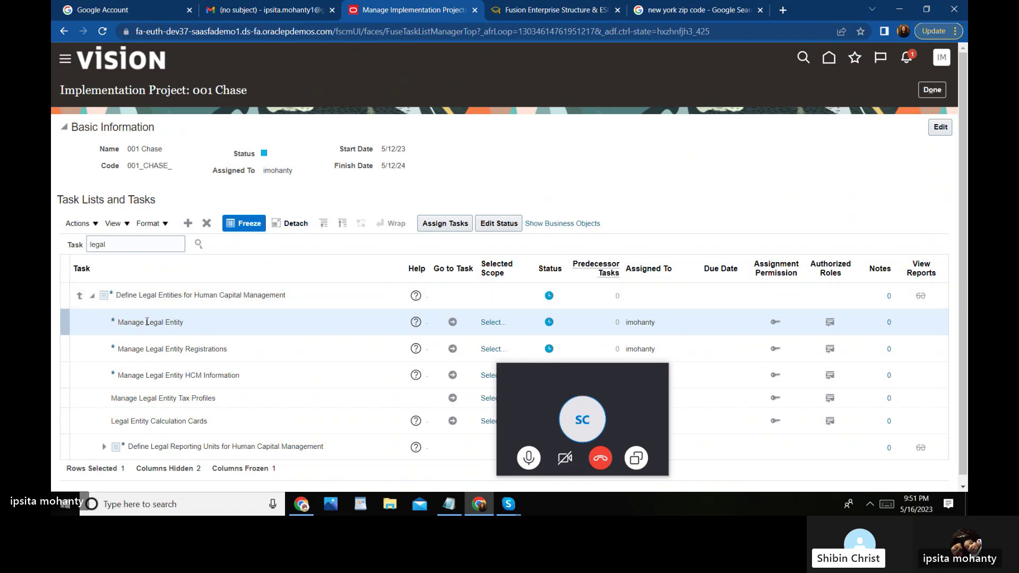
Go to the Manage Legal Entity task with Create New as the legal entity scope, and start creating a new legal entity.
left_click(452, 322)
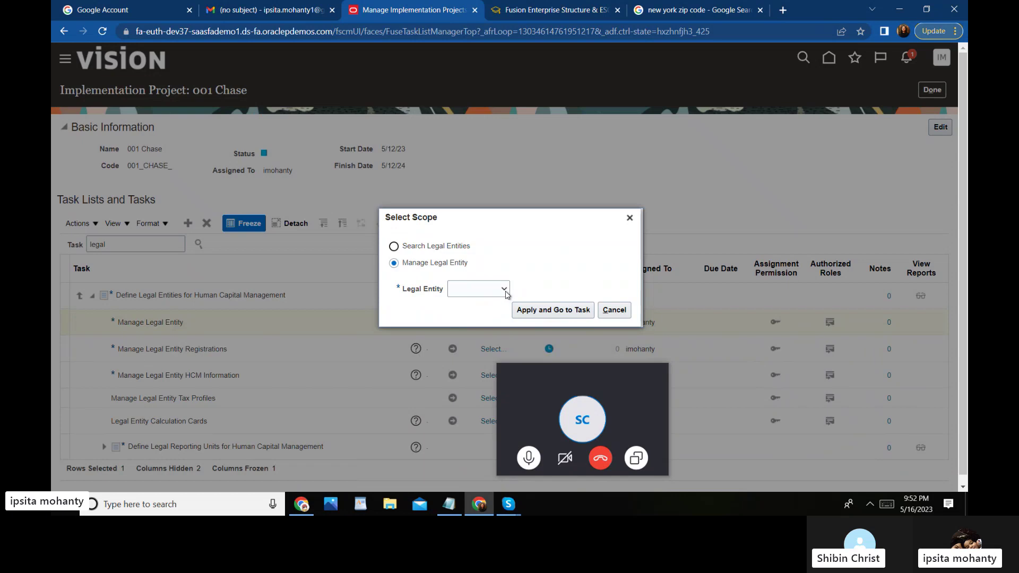
left_click(504, 290)
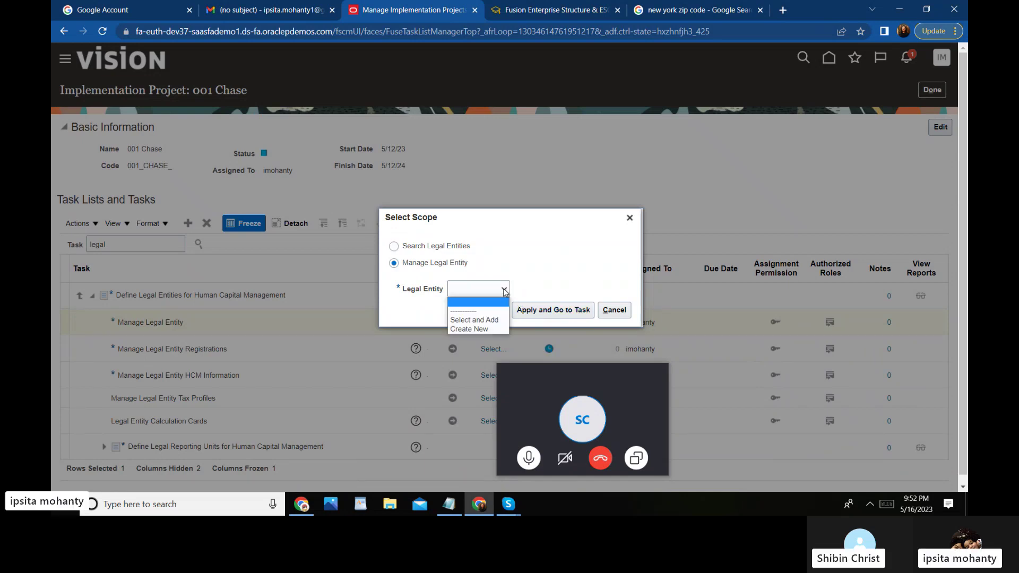
left_click(481, 330)
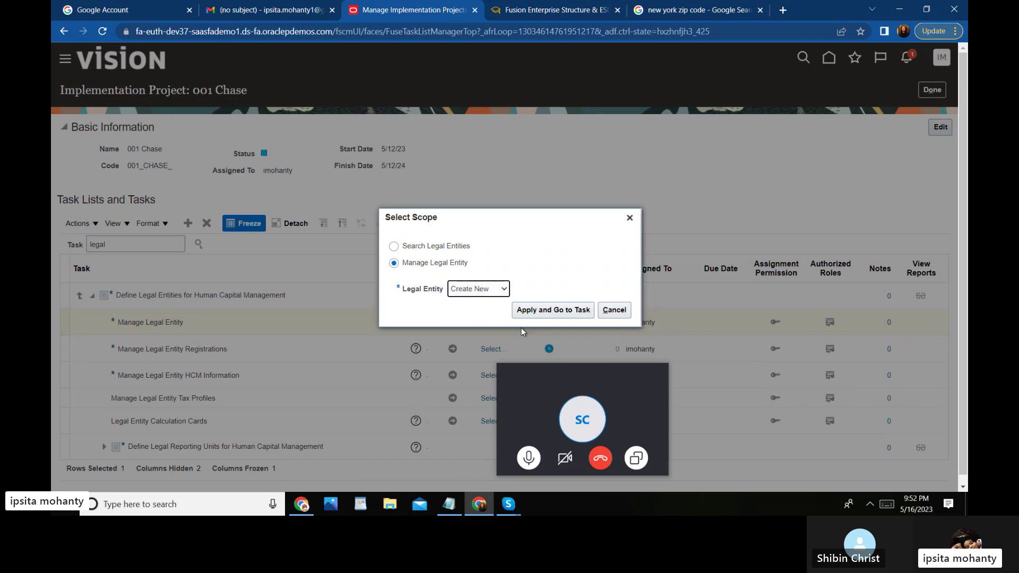
left_click(534, 318)
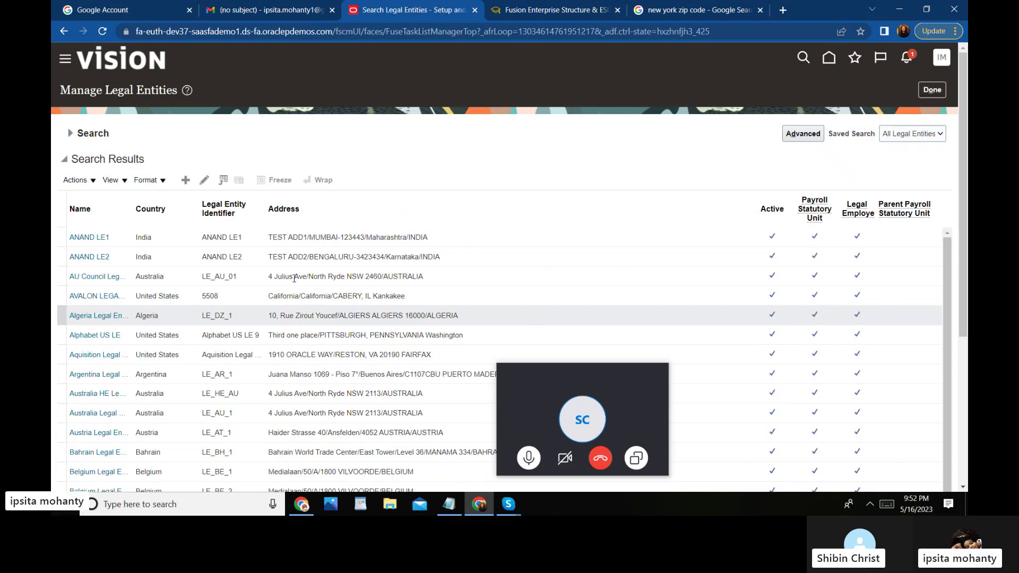
left_click(186, 181)
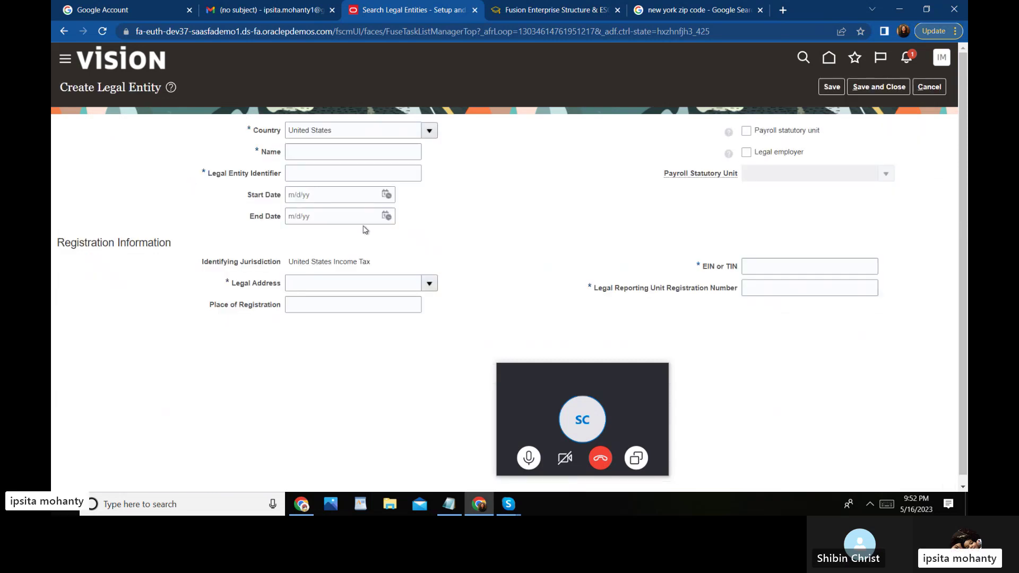
Mark the new entity as a legal employer and enter Chase LE NY as its name and legal entity identifier.
left_click(746, 153)
left_click(335, 151)
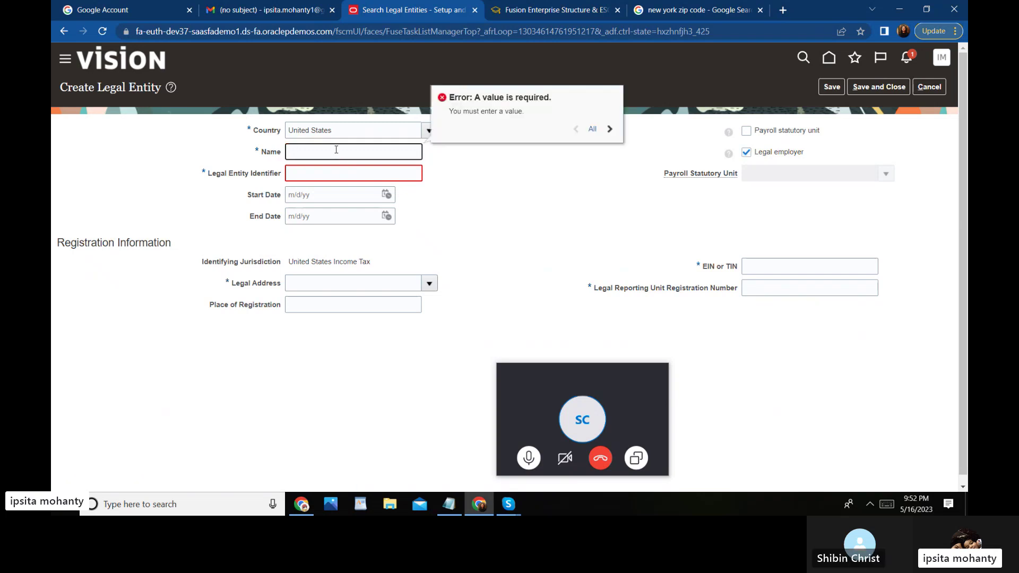
type("Chase")
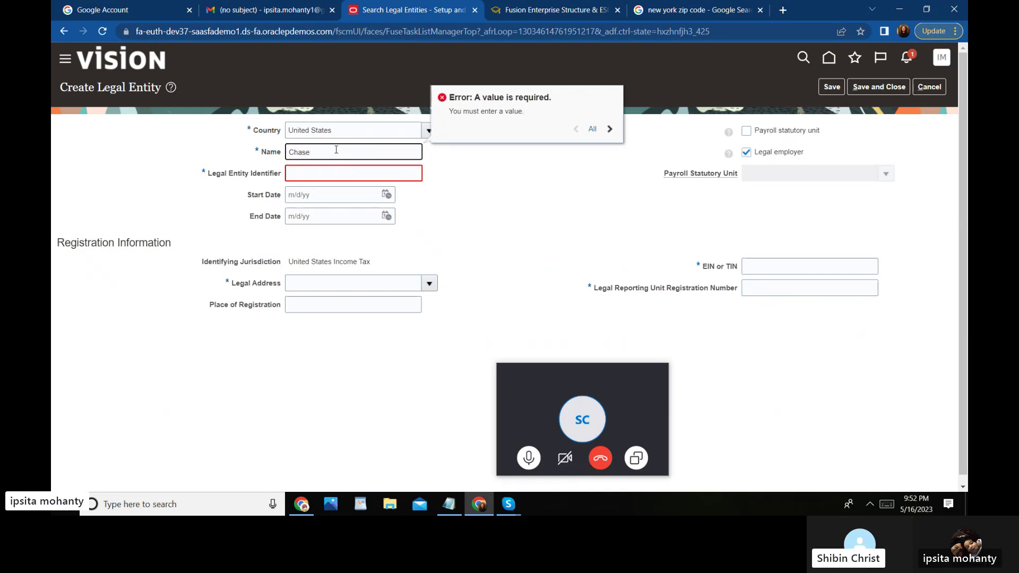
type(" LE NY")
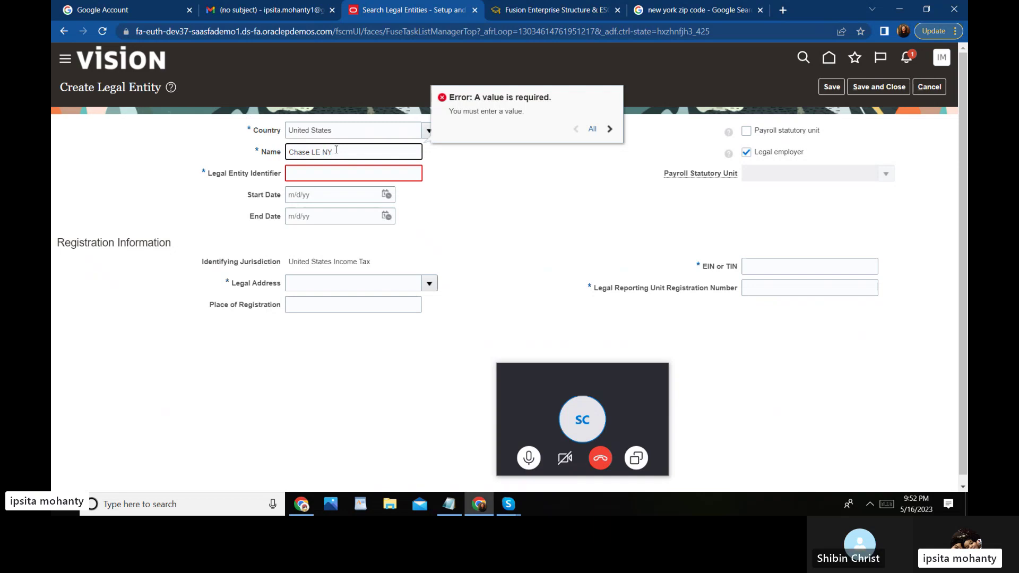
left_click(321, 172)
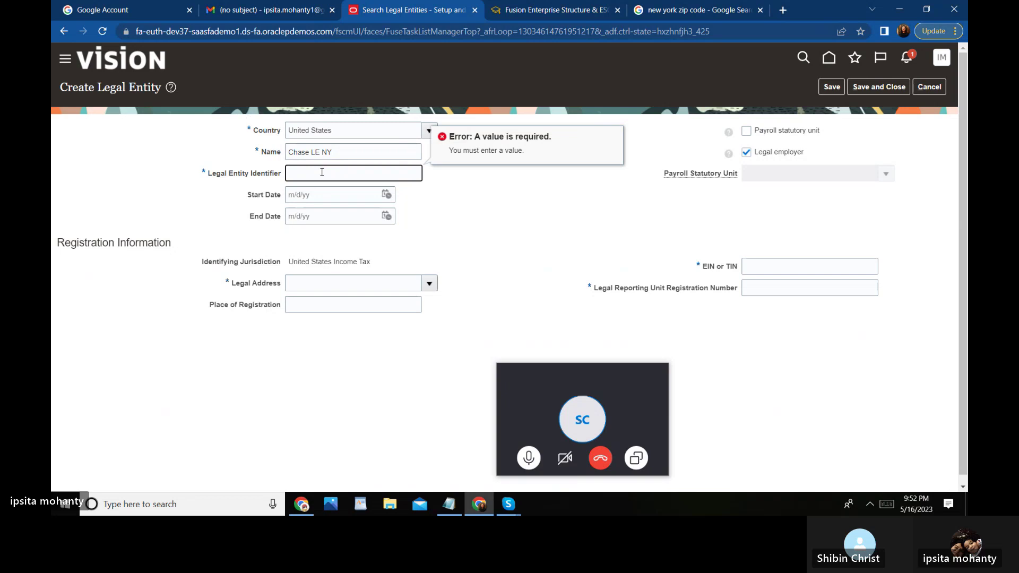
type("Chase")
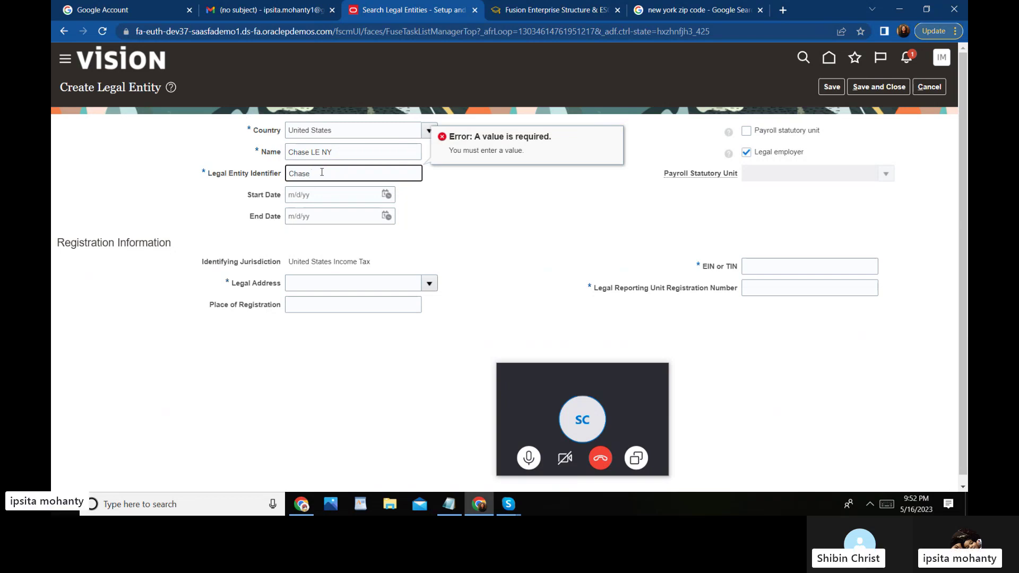
type(" LE NY")
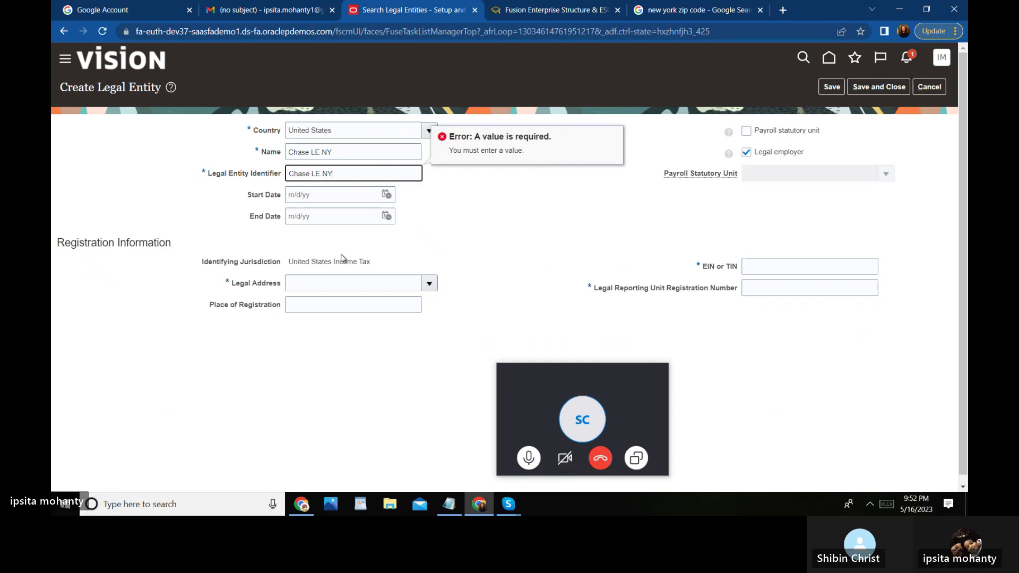
left_click(429, 285)
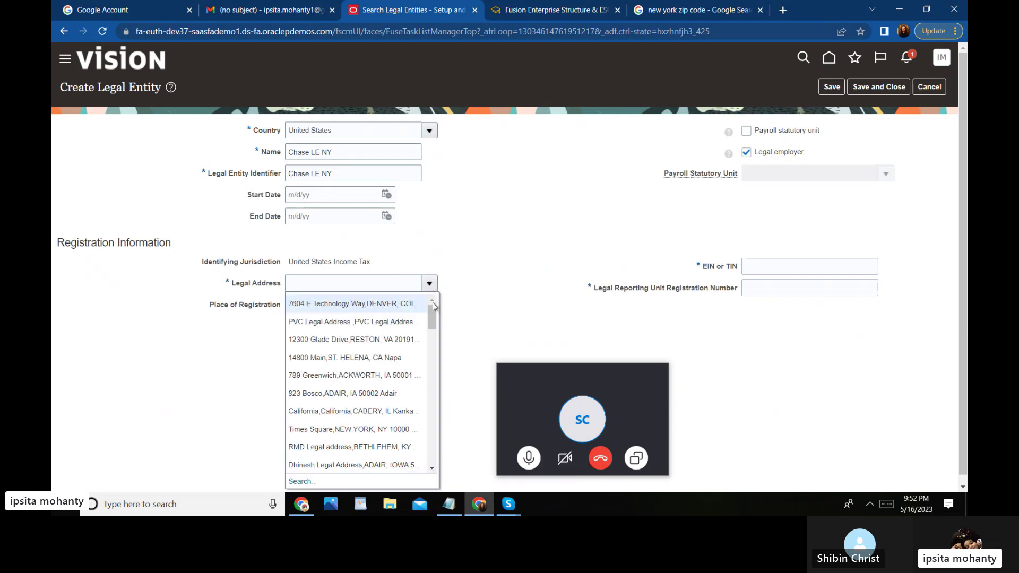
left_click(300, 481)
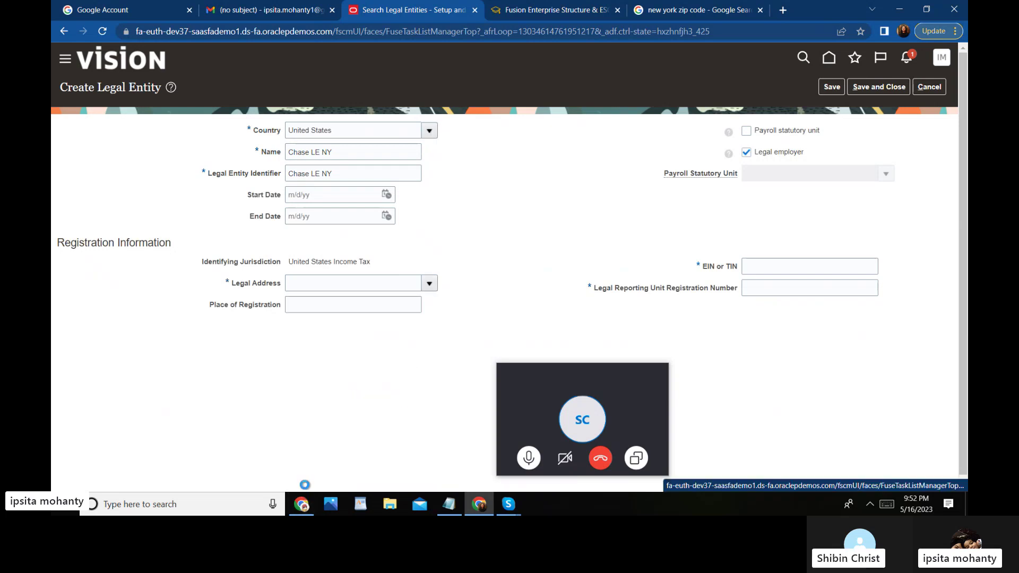
left_click(498, 220)
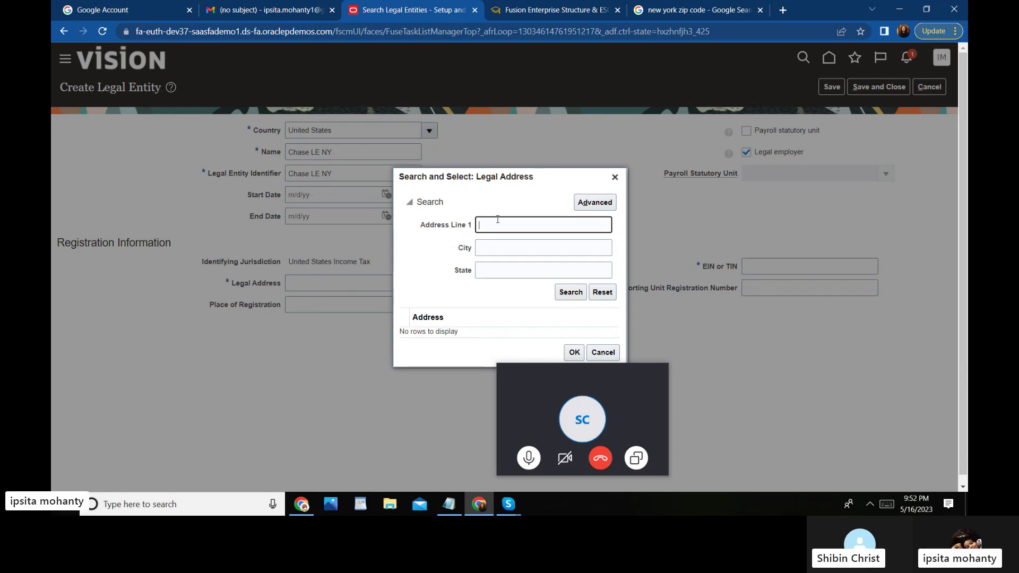
type("CHASE")
left_click(569, 292)
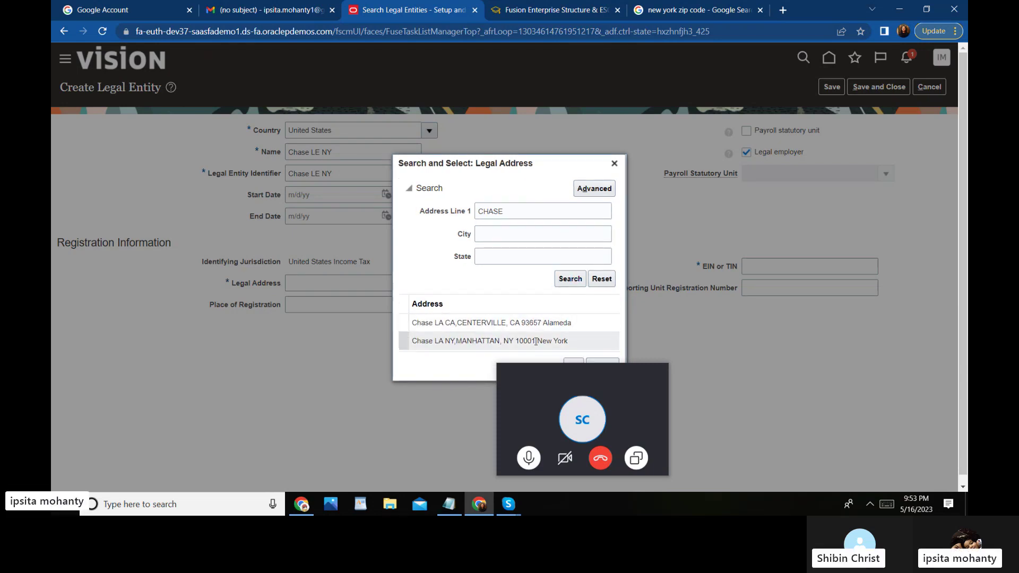
left_click(614, 164)
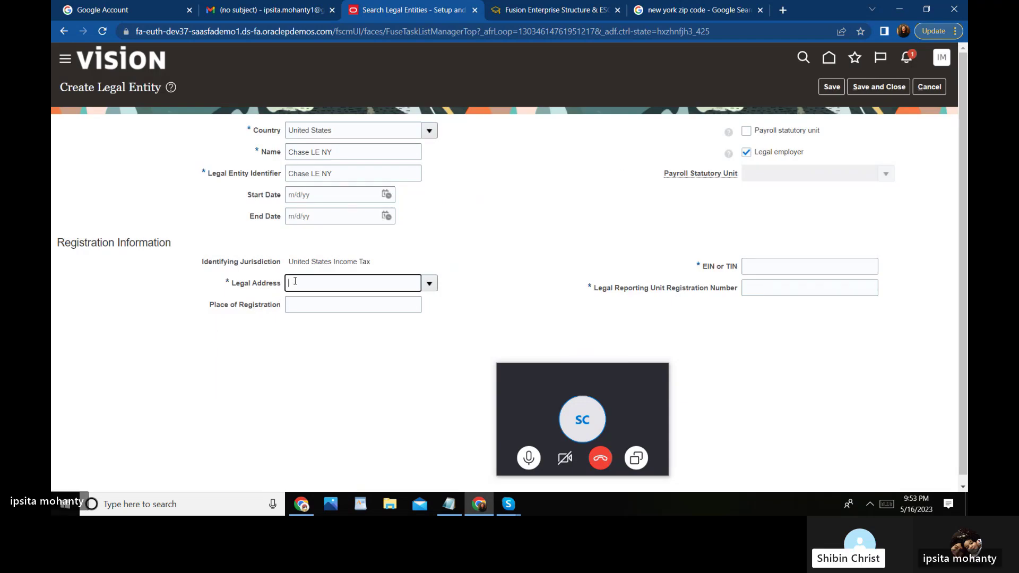
type("CHASE")
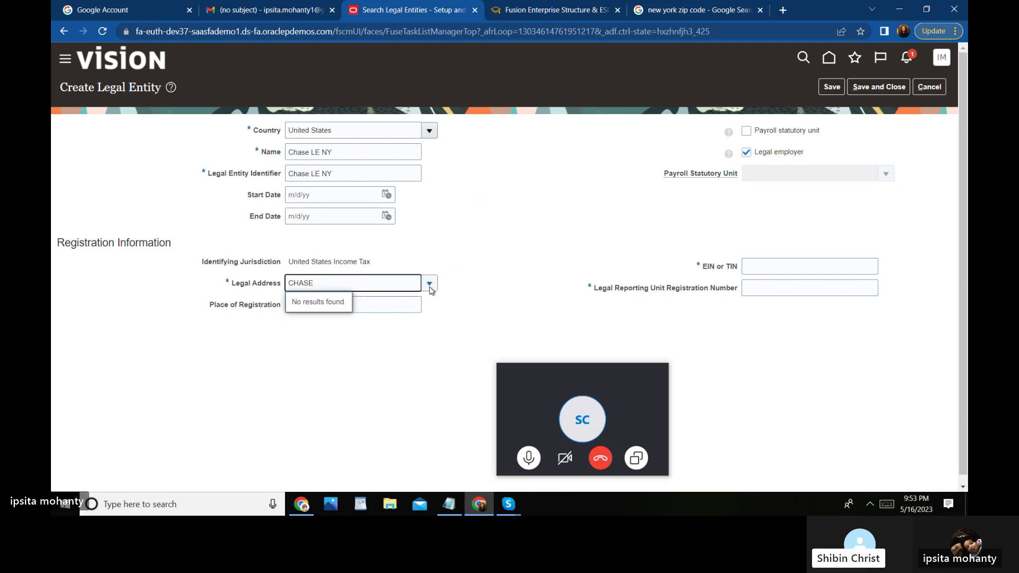
Search the legal addresses with CHASE as Address Line 1 and choose the Chase LA NY entry, moving the Skype window out of the way.
left_click(430, 285)
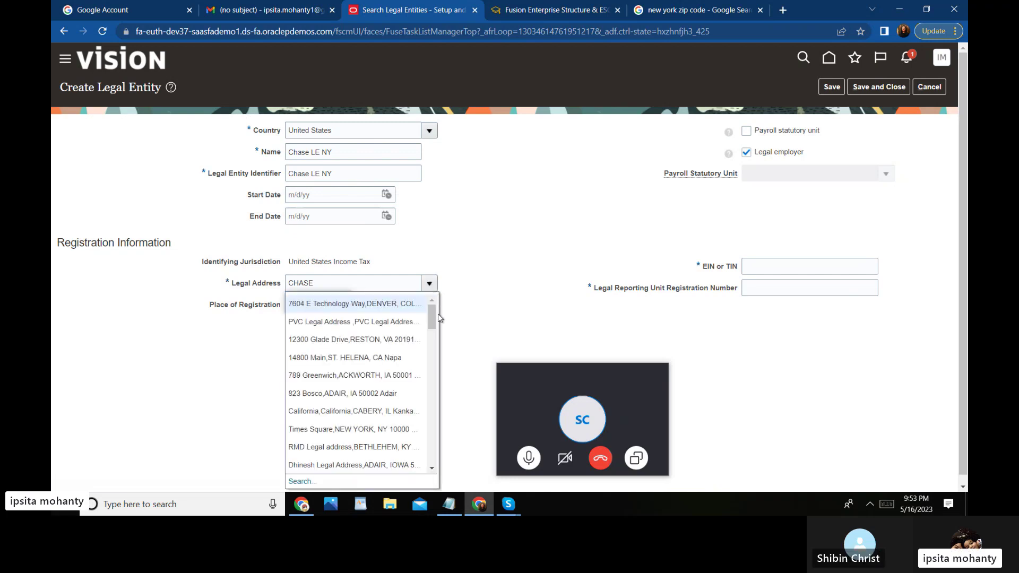
left_click(307, 482)
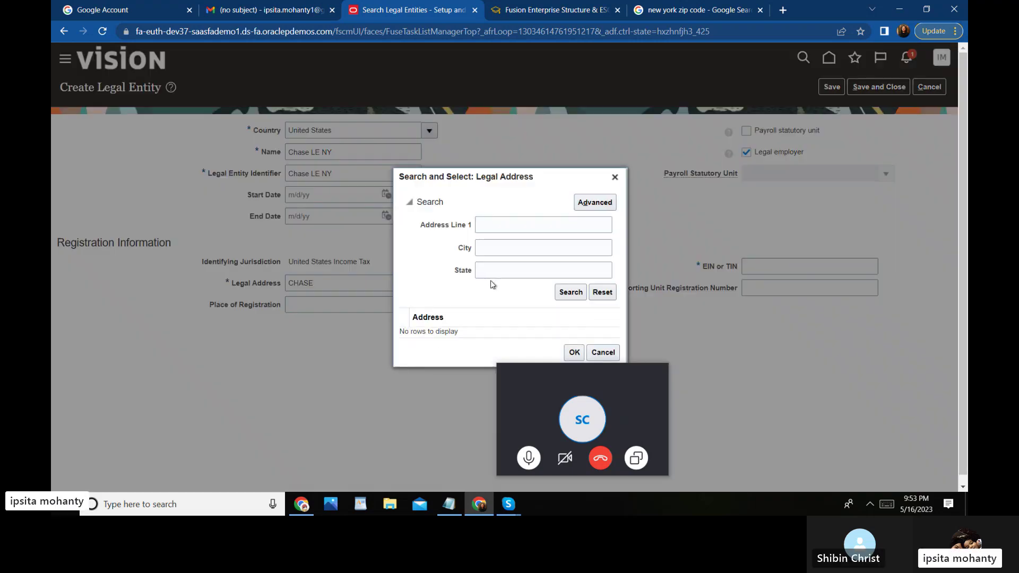
left_click(499, 227)
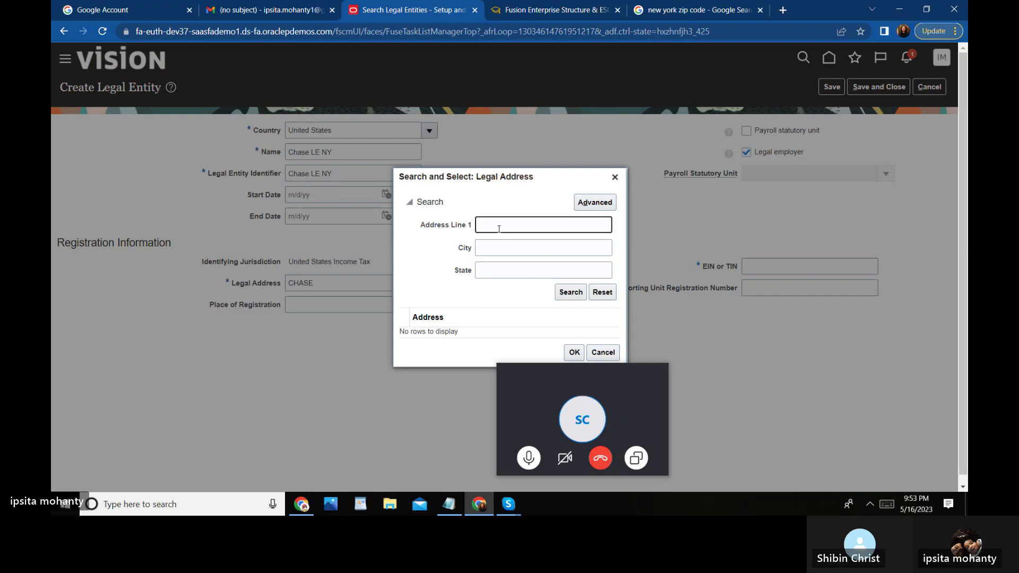
type("CHASE")
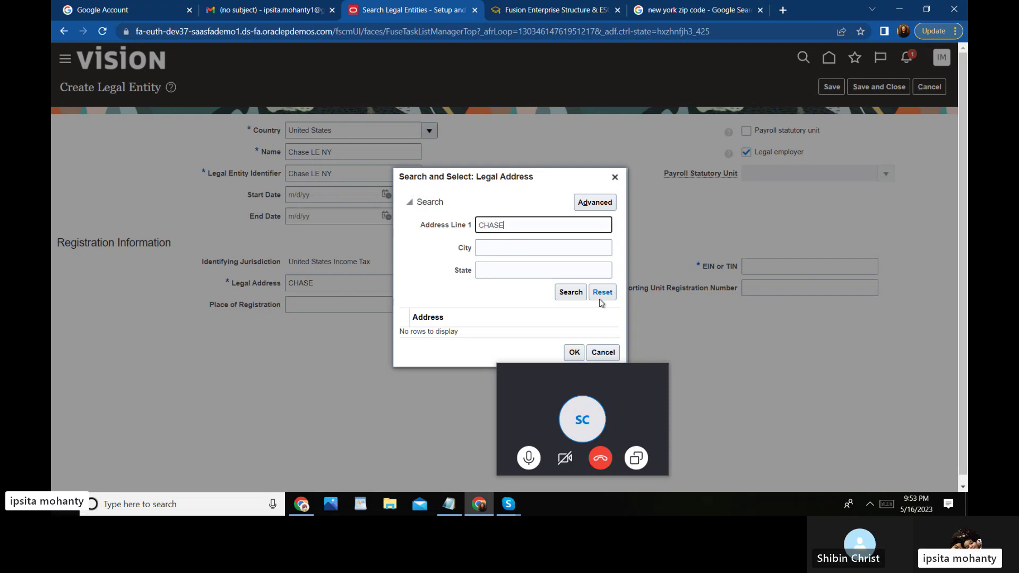
left_click(571, 292)
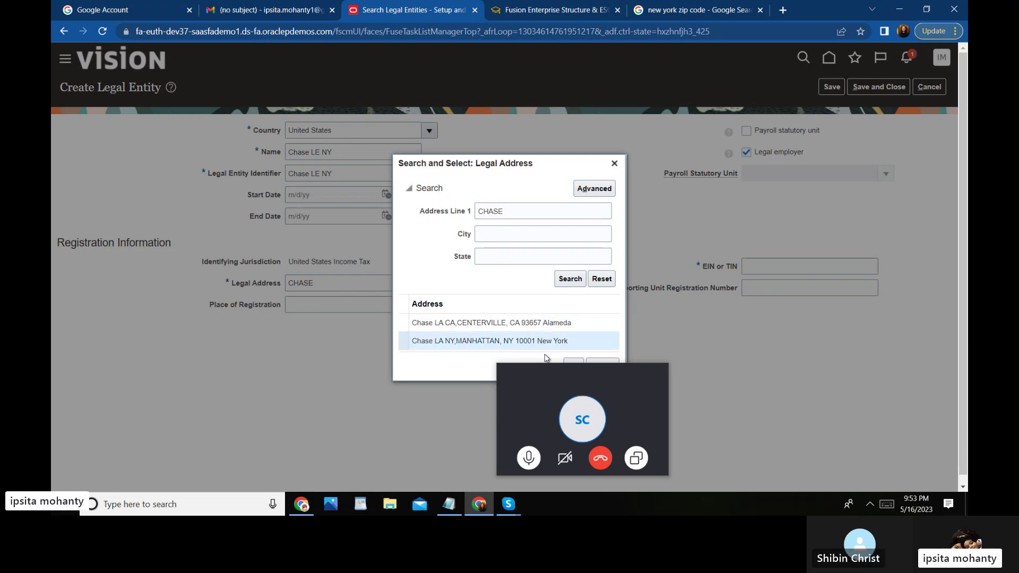
left_click_drag(550, 370, 572, 393)
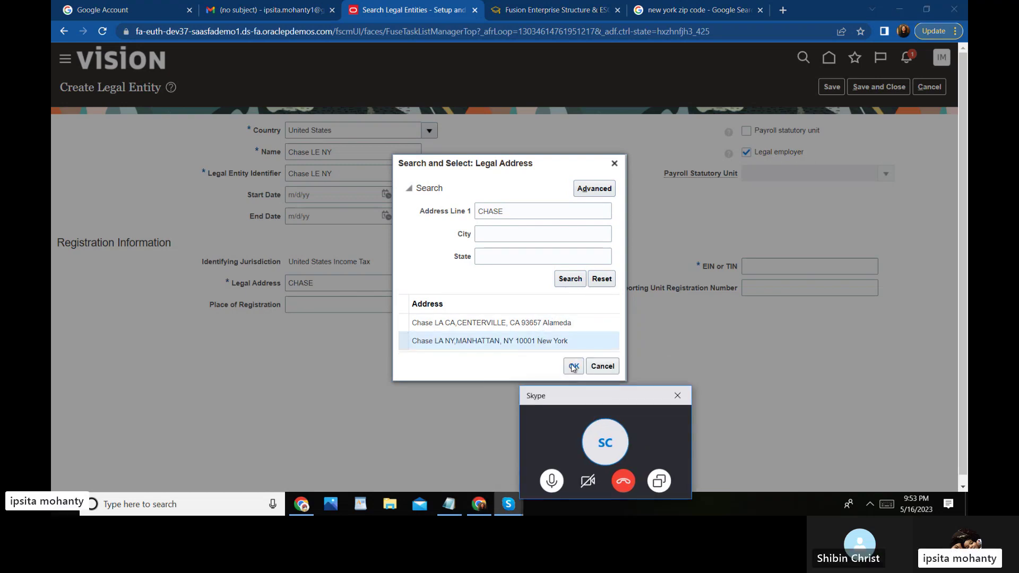
left_click(573, 366)
Fill in the EIN or TIN and set the legal reporting unit registration number to LRU 008.
left_click(759, 264)
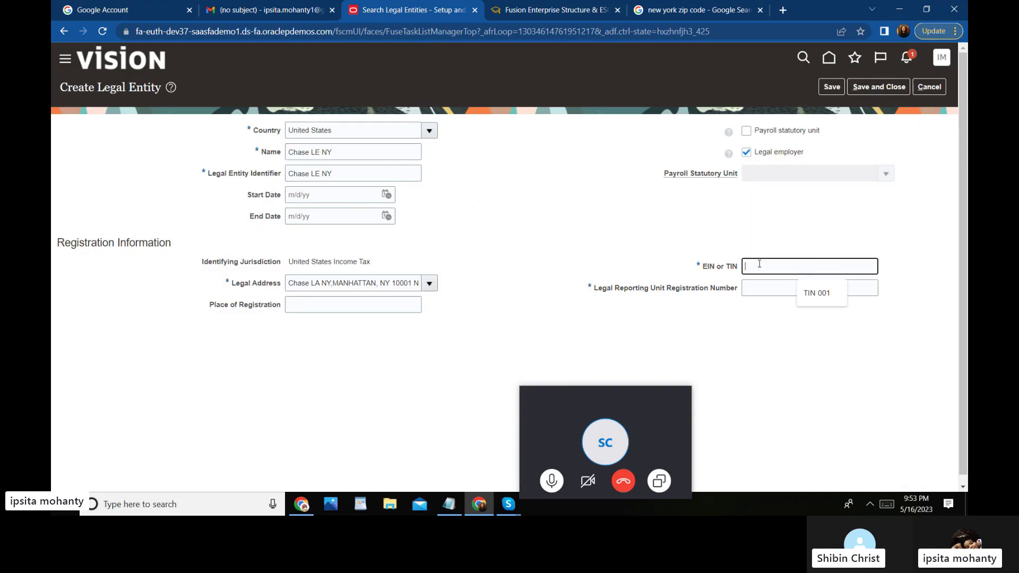
type("TIN 008")
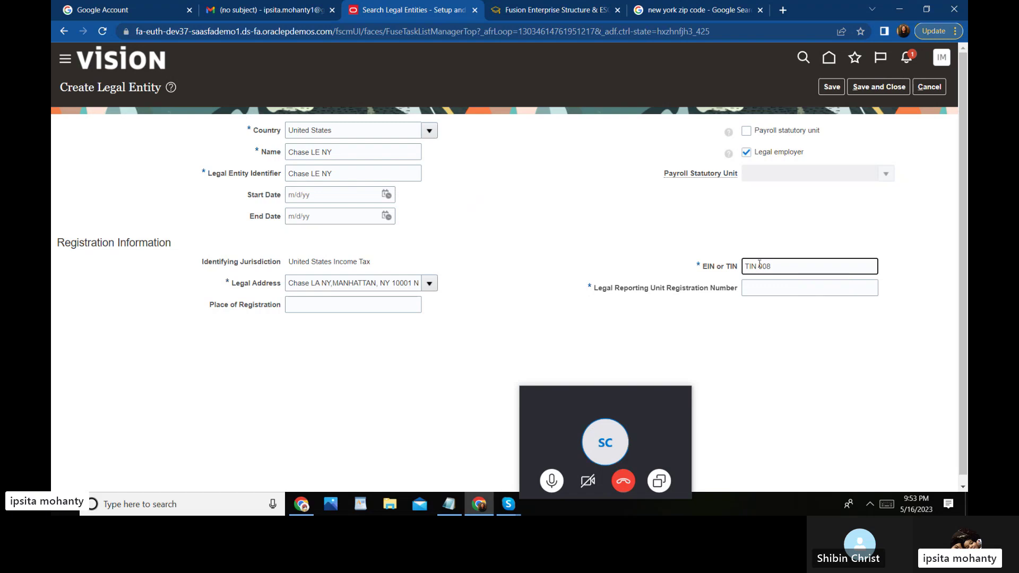
left_click(770, 293)
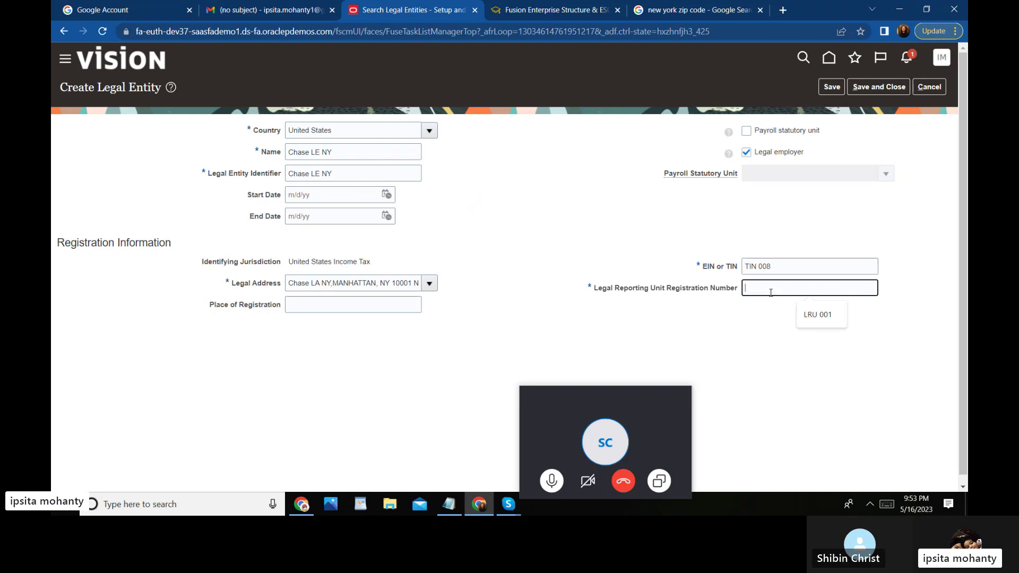
type("TIN ")
type("00")
type("8")
left_click(759, 288)
key("BackSpace")
key("BackSpace")
key("BackSpace")
key("BackSpace")
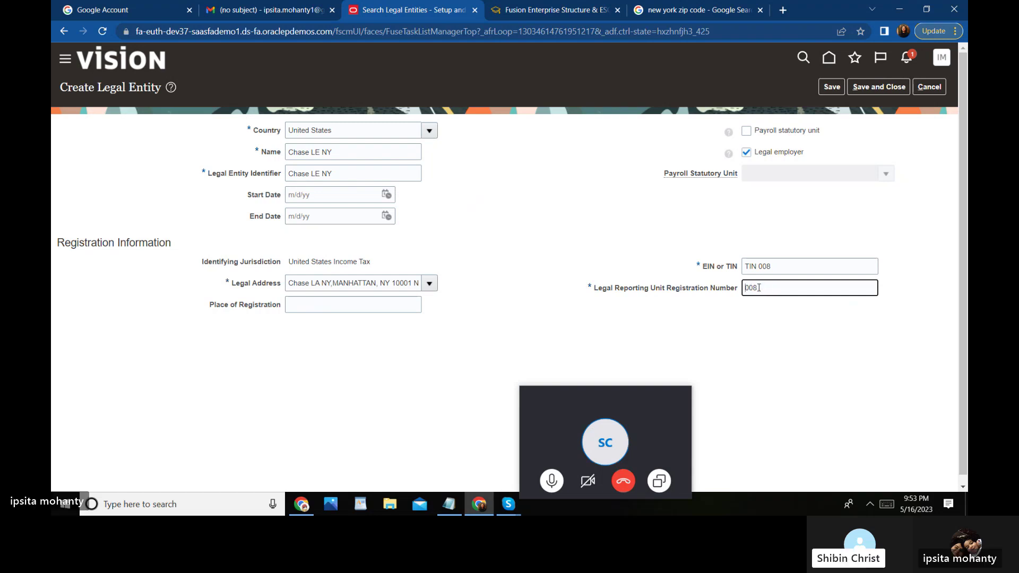
type("LRU")
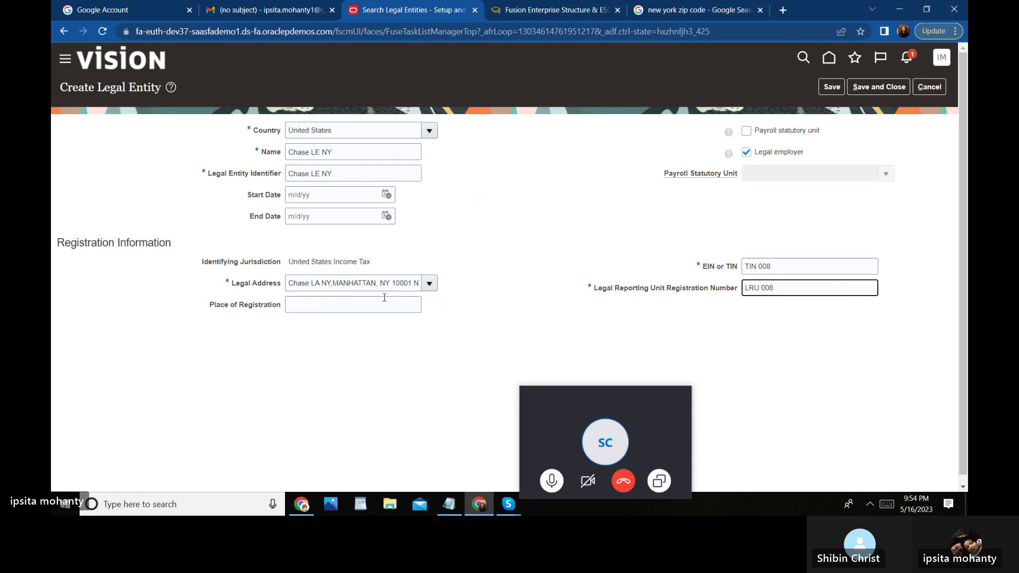
Set the place of registration to NY.
left_click(374, 310)
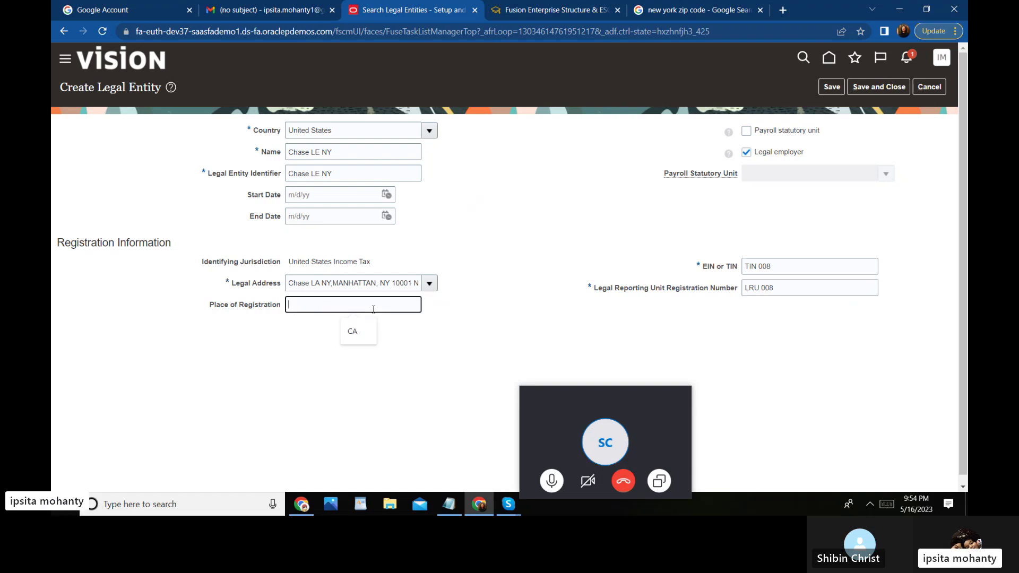
left_click(358, 330)
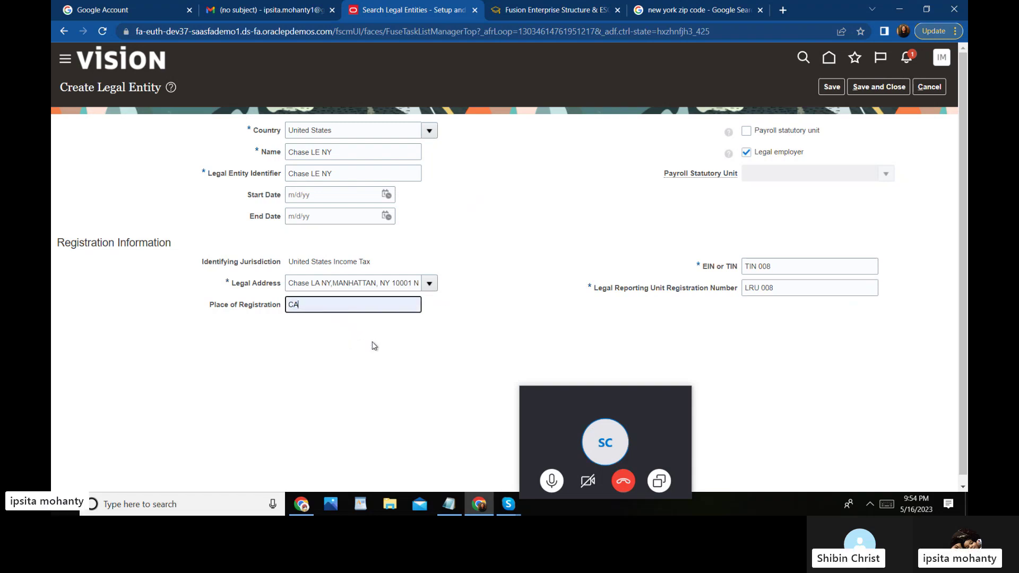
key("BackSpace")
key("BackSpace")
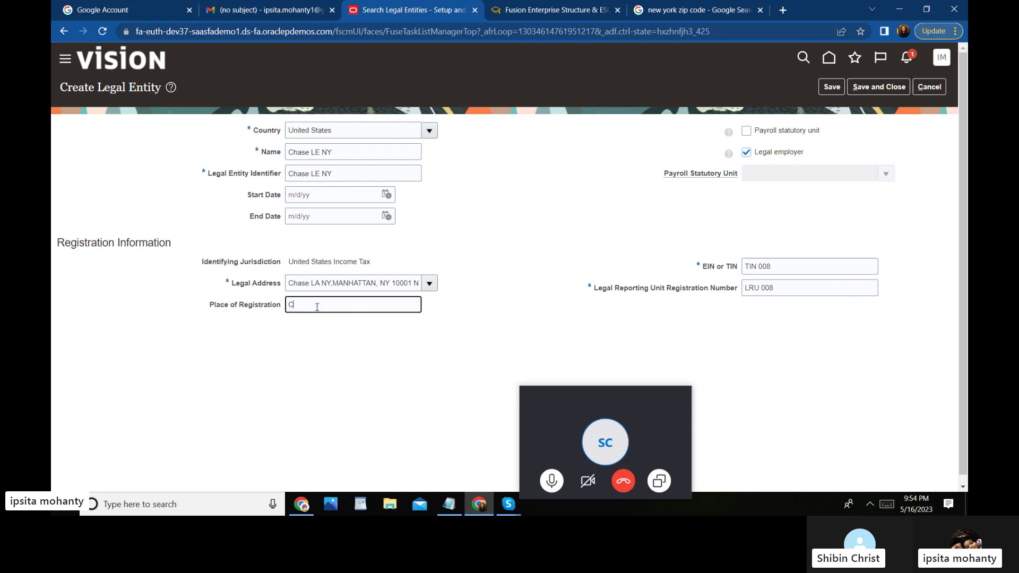
type("NY")
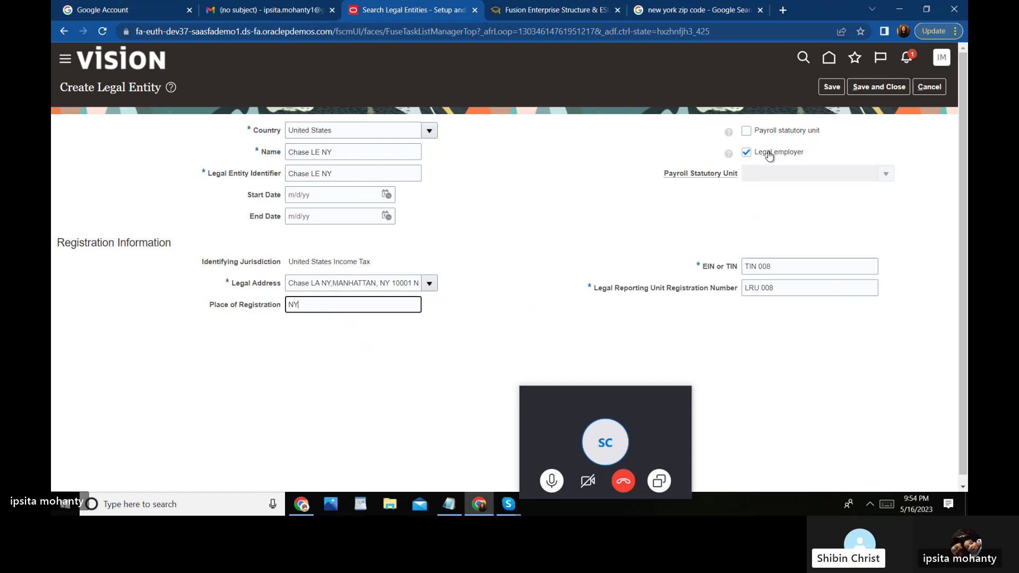
Try to choose a parent payroll statutory unit, clear the legal employer option, and switch the payroll statutory unit option on and off again.
left_click(889, 176)
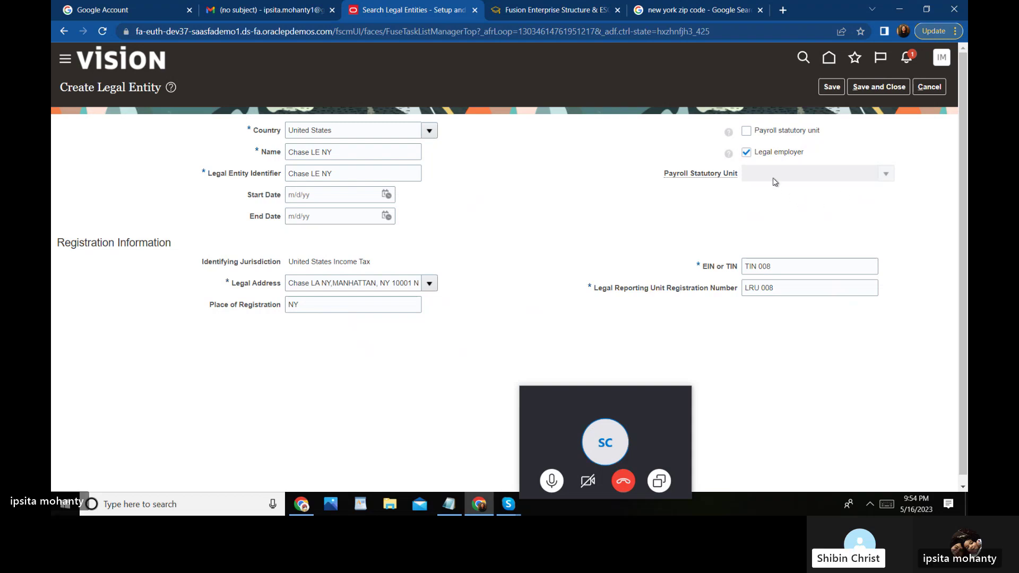
left_click(746, 153)
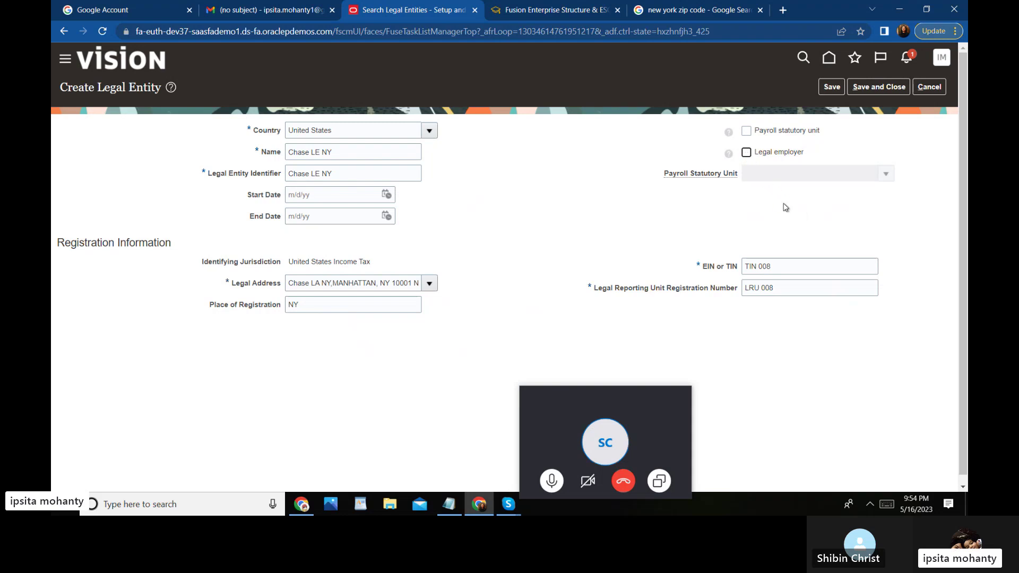
left_click(747, 134)
left_click(746, 131)
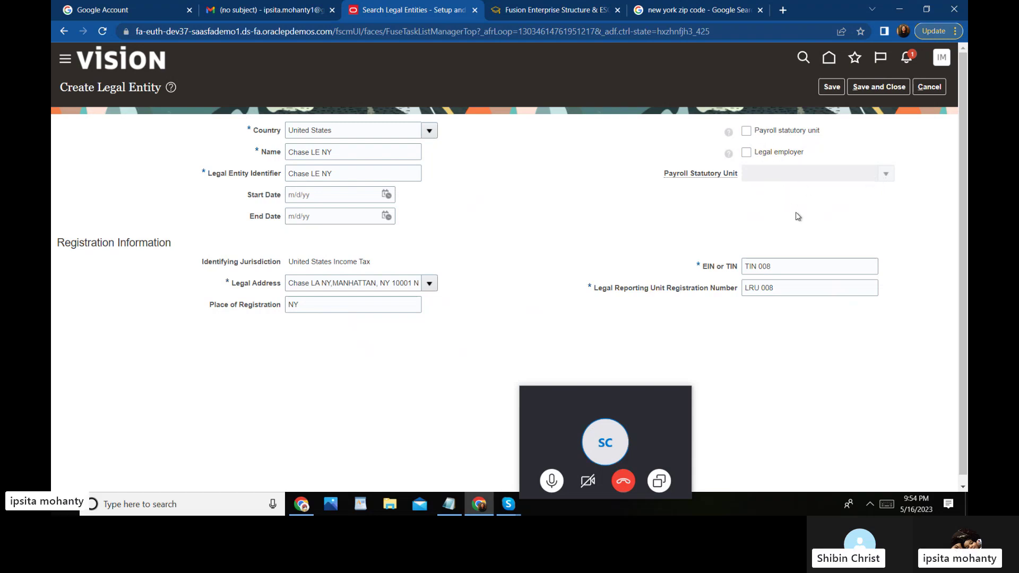
Mark Chase LE NY as a legal employer and search the payroll statutory units for the legal entity name CHASE LE.
left_click(746, 152)
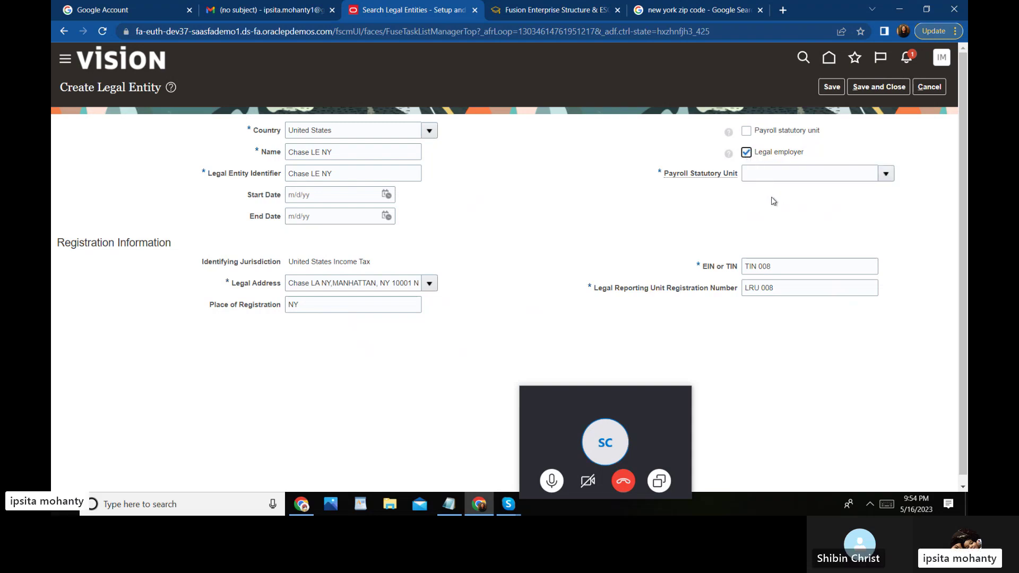
left_click(886, 174)
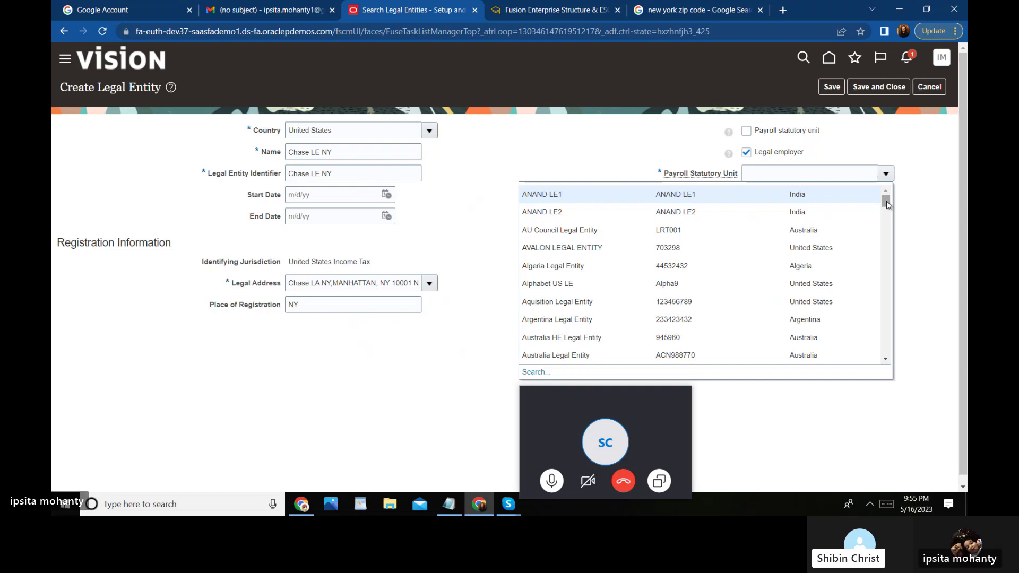
left_click(536, 371)
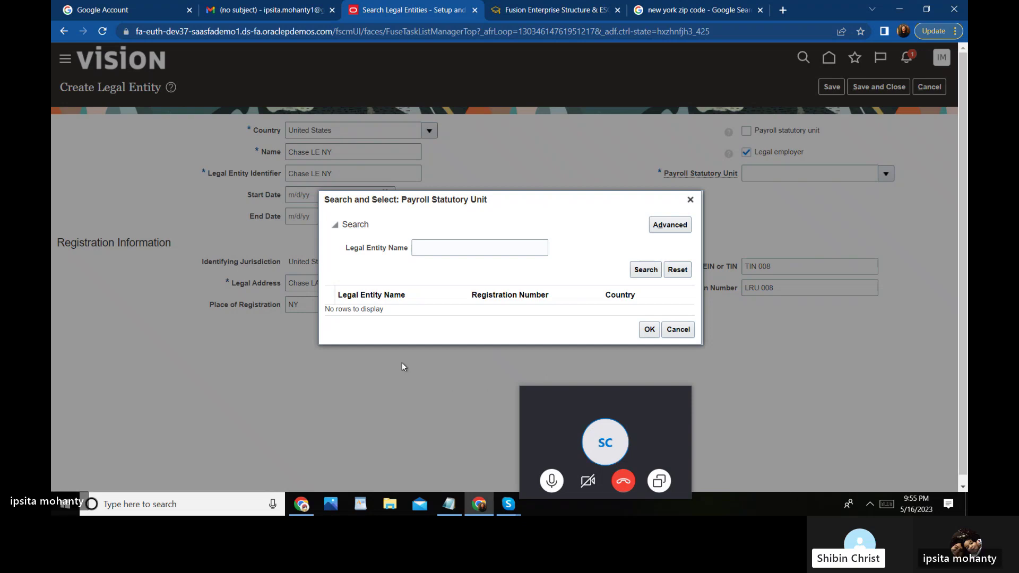
left_click(425, 248)
type("CH")
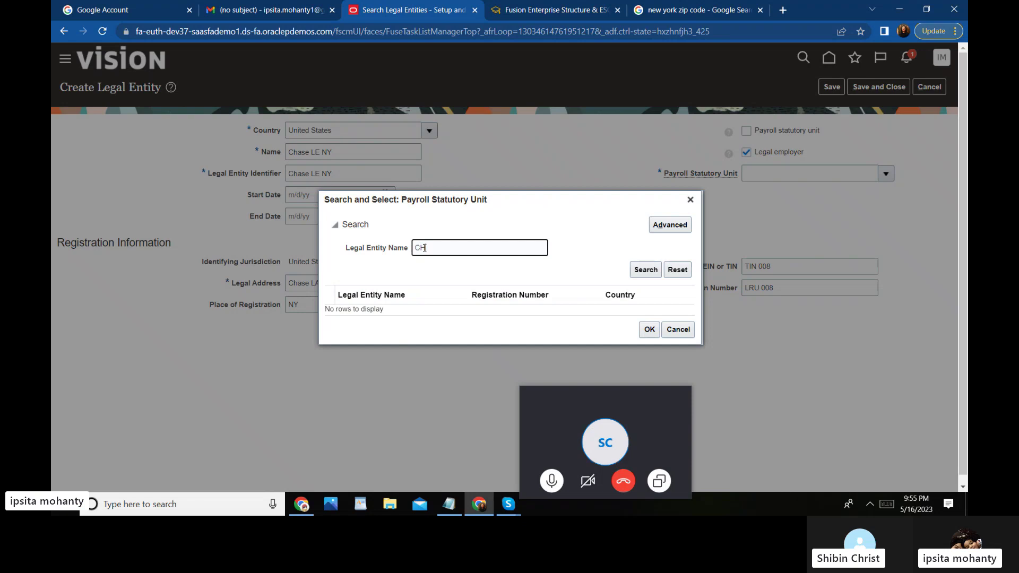
type("ASE LE")
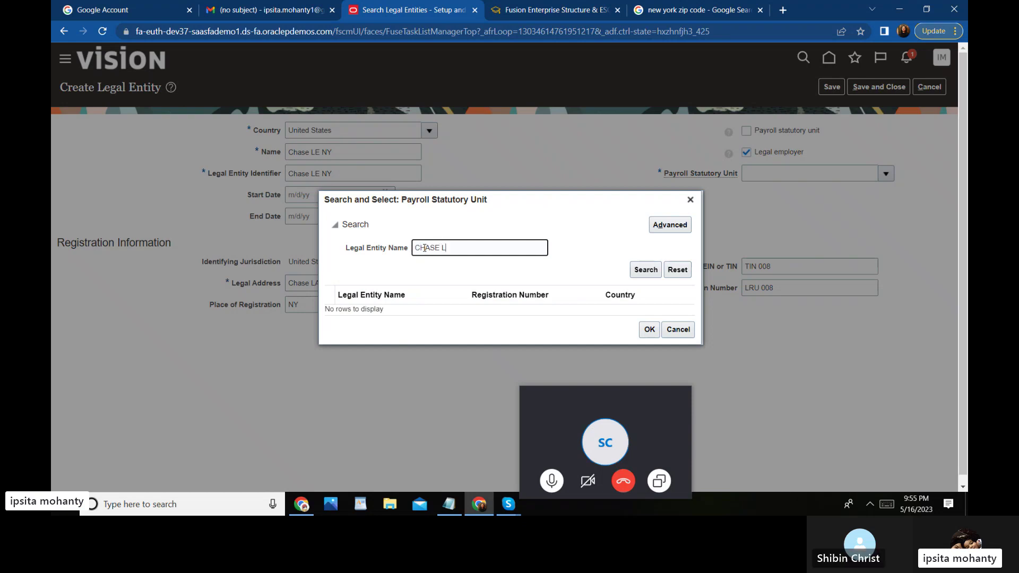
left_click(645, 270)
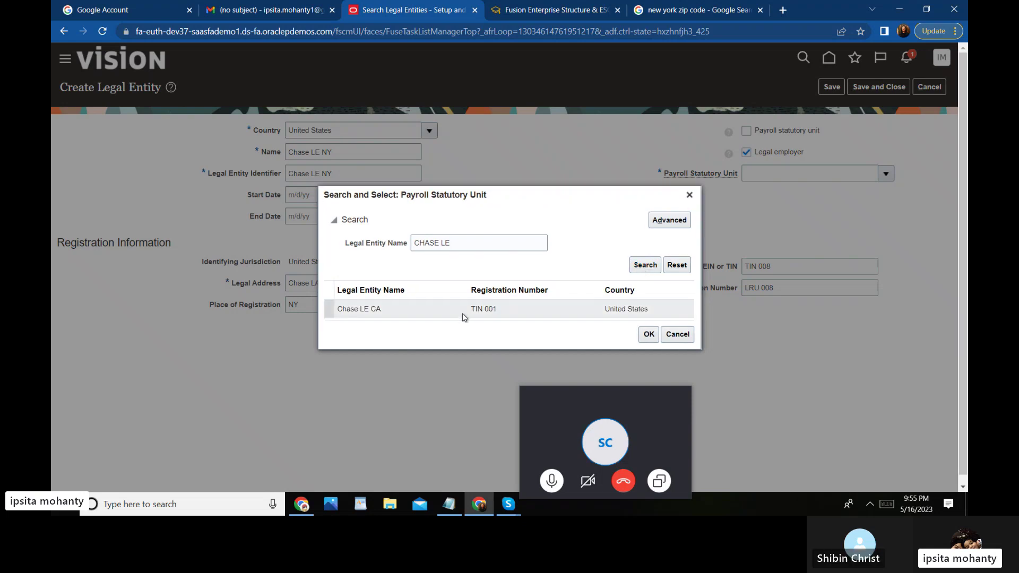
Choose Chase LE CA as the payroll statutory unit, and save and close the new legal entity.
left_click(377, 311)
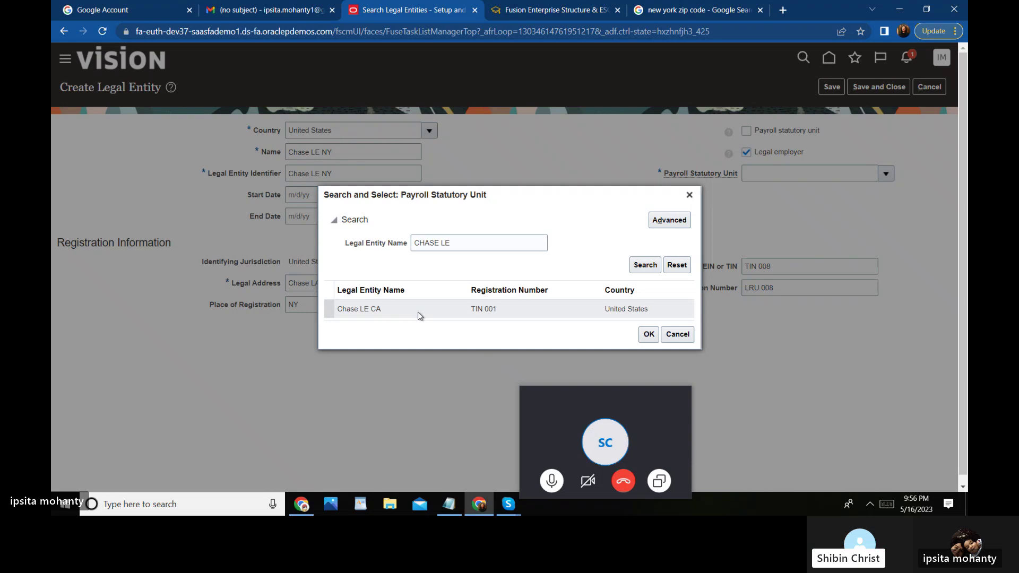
left_click(378, 309)
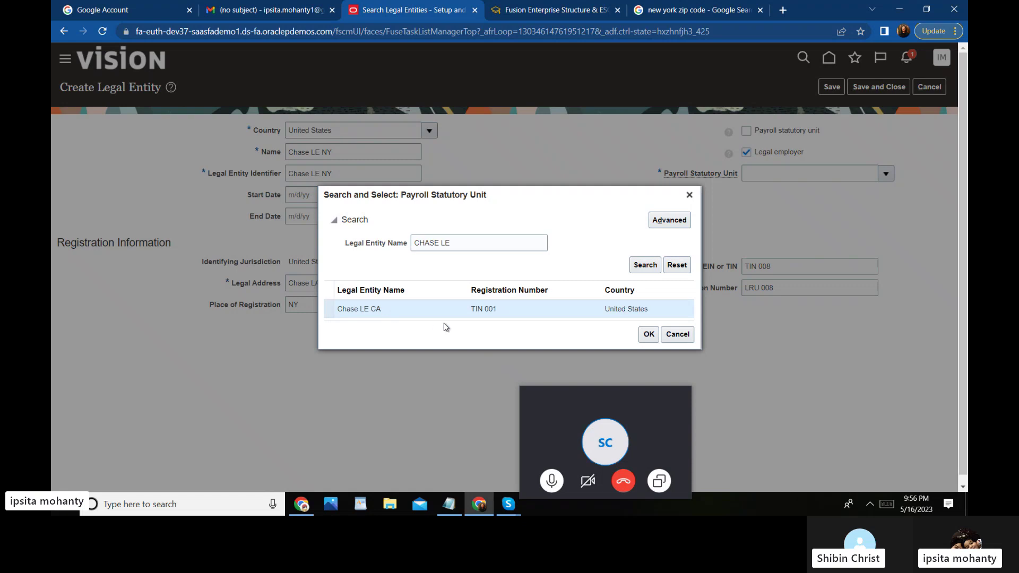
left_click(648, 334)
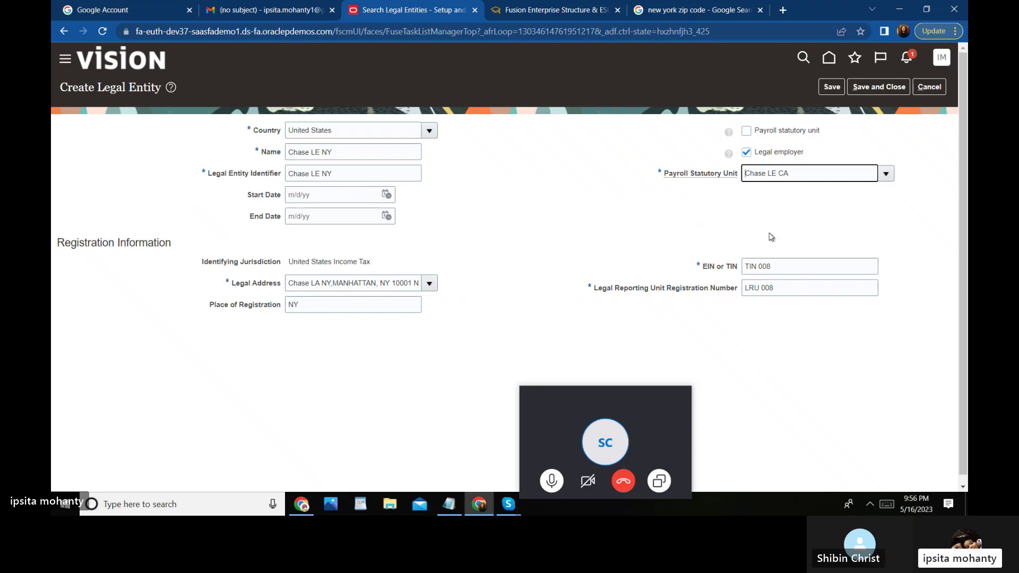
left_click(885, 88)
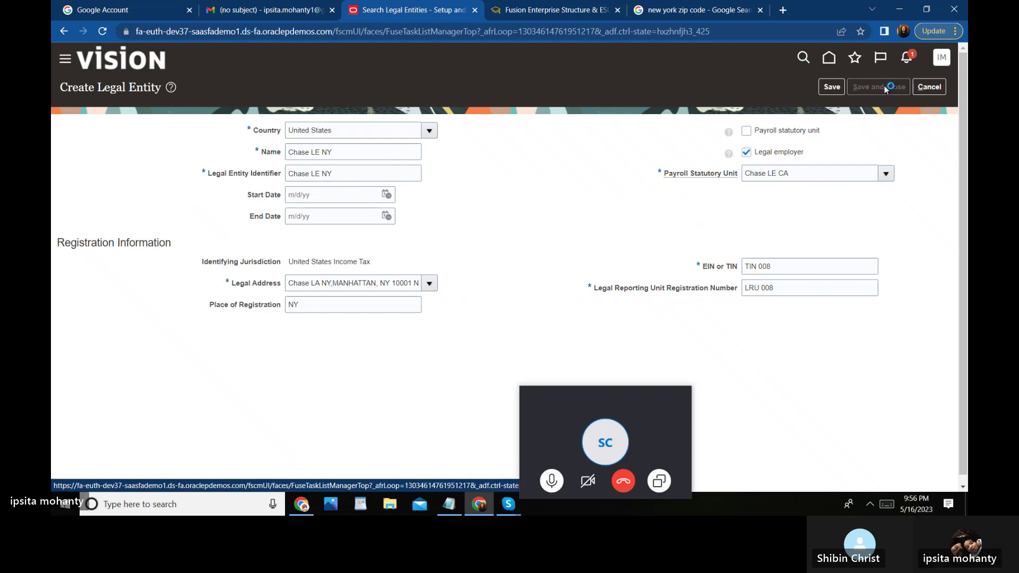
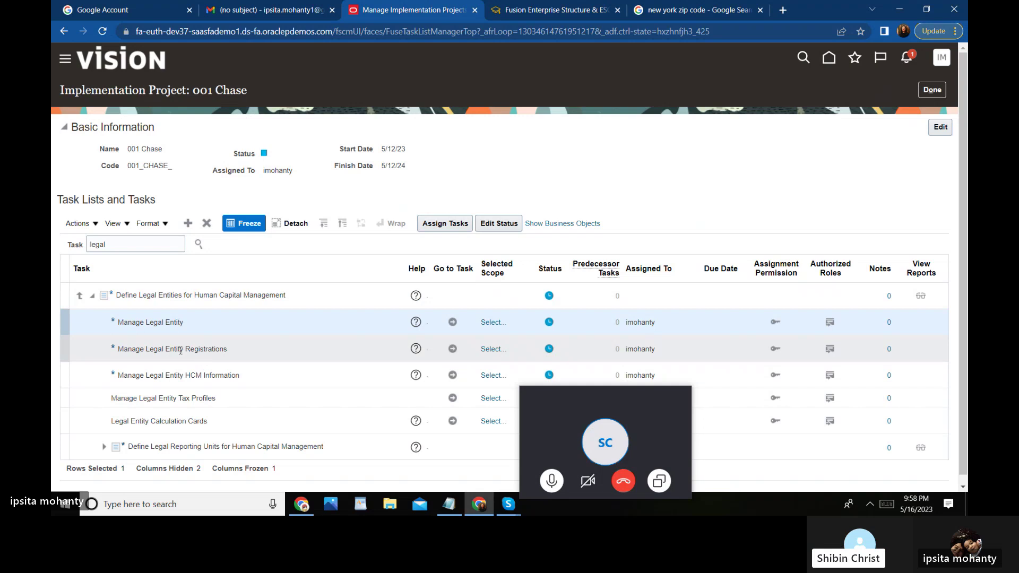
Go to the Manage Legal Entity Registrations task with the legal entity scope set to Create New.
left_click(453, 350)
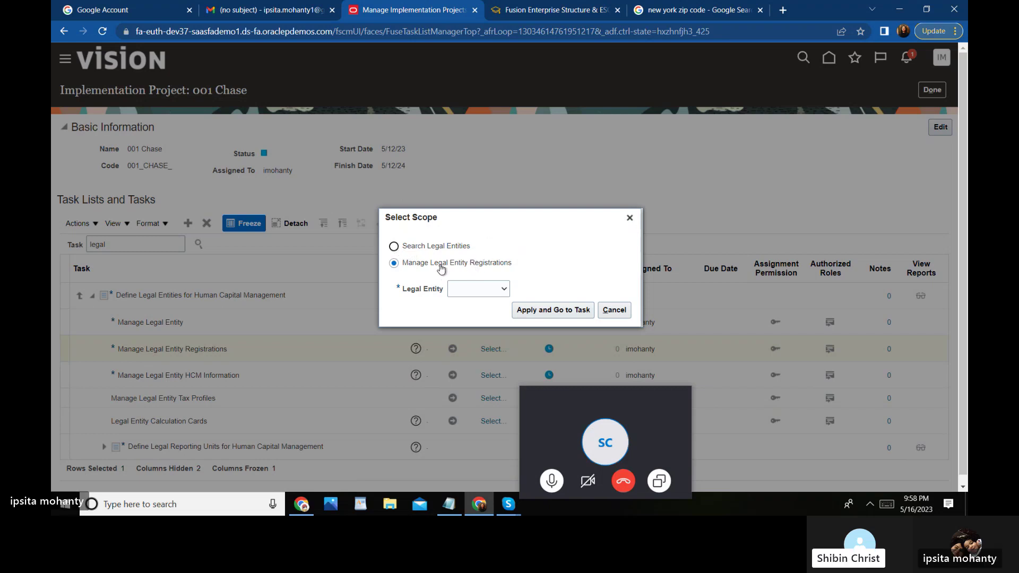
left_click(503, 290)
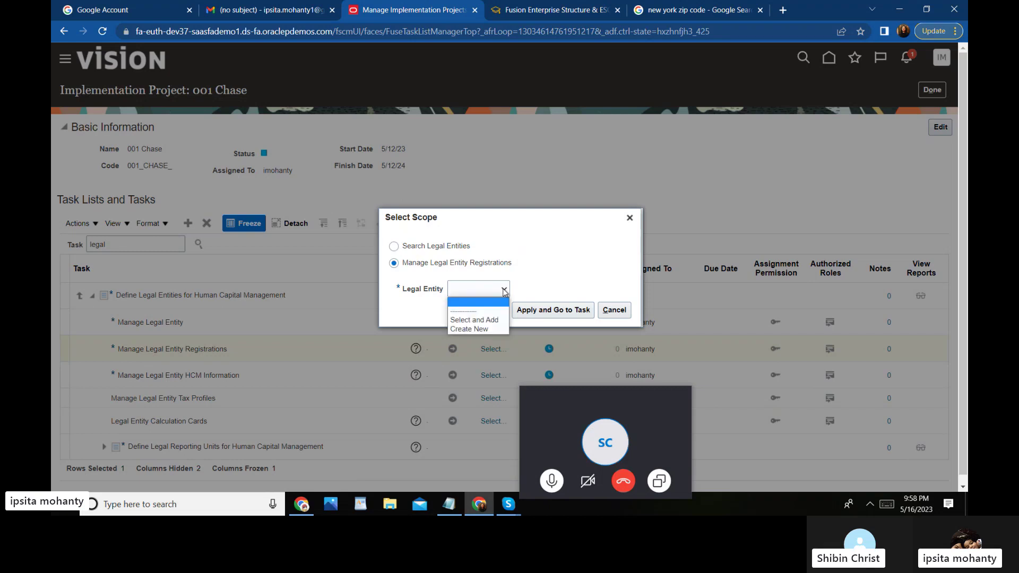
left_click(481, 329)
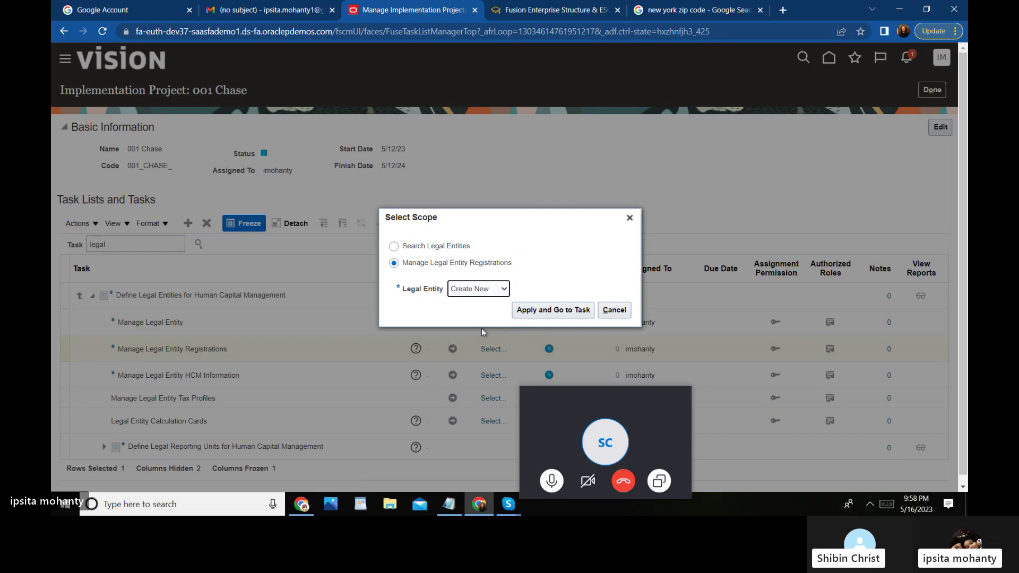
left_click(526, 310)
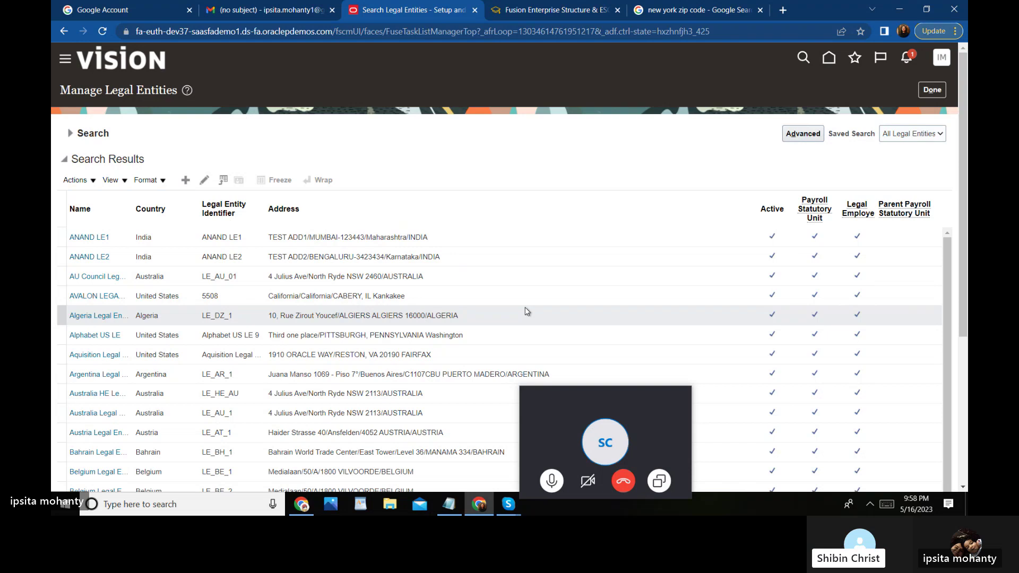
Search the legal entities for CHASE, review the Chase LE CA details, and save and close the record.
left_click(70, 134)
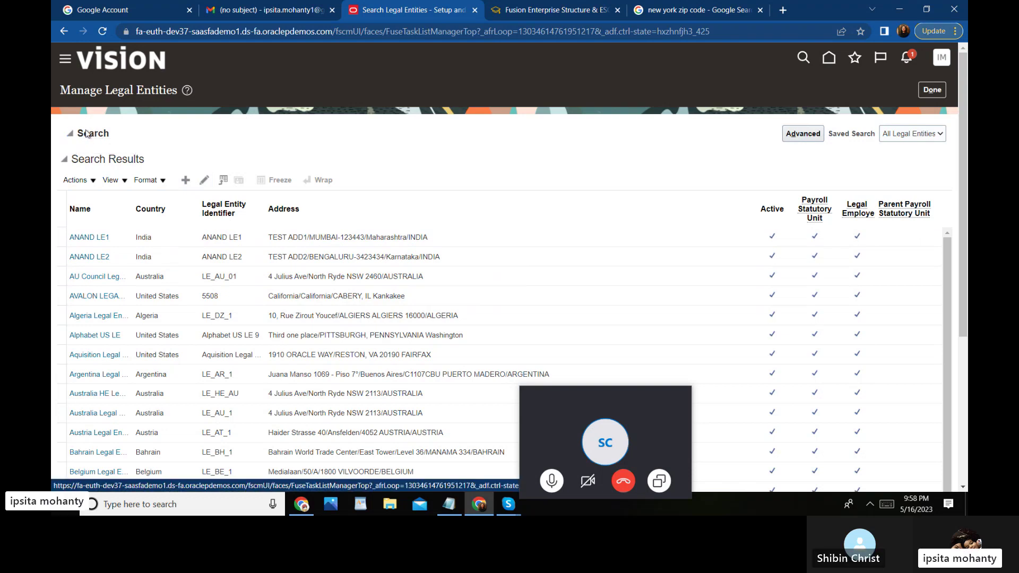
left_click(111, 153)
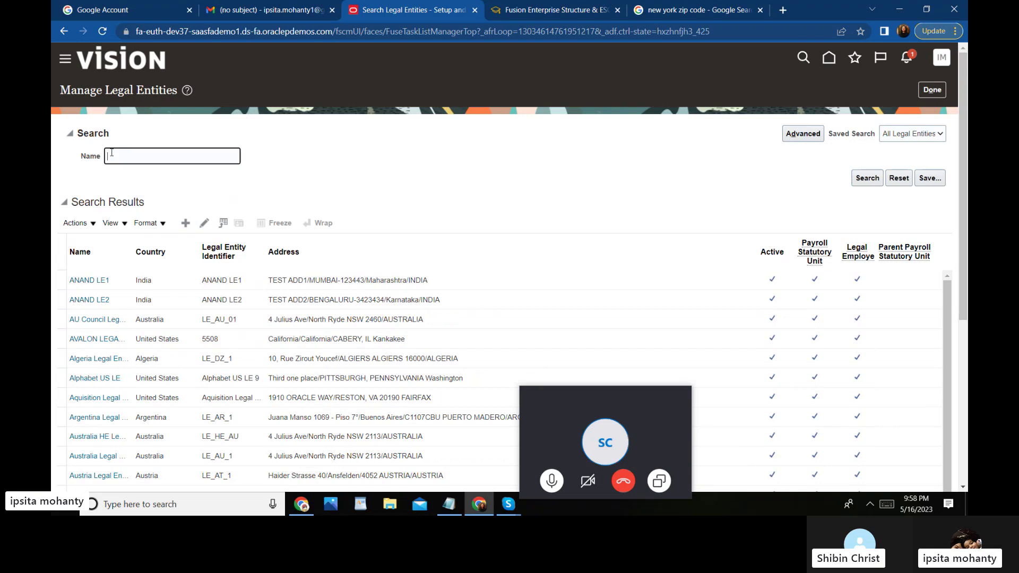
type("CHASE")
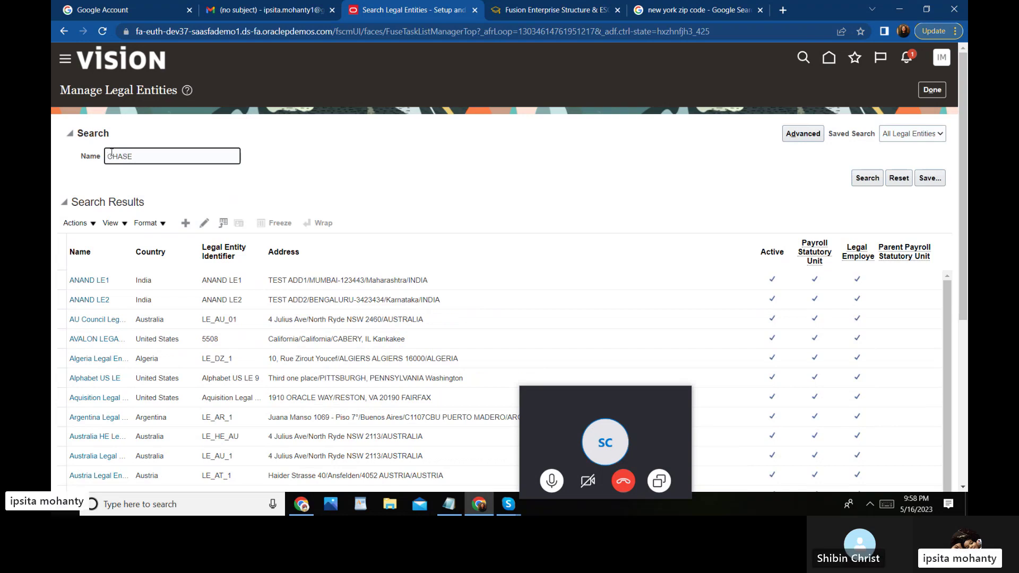
key("Return")
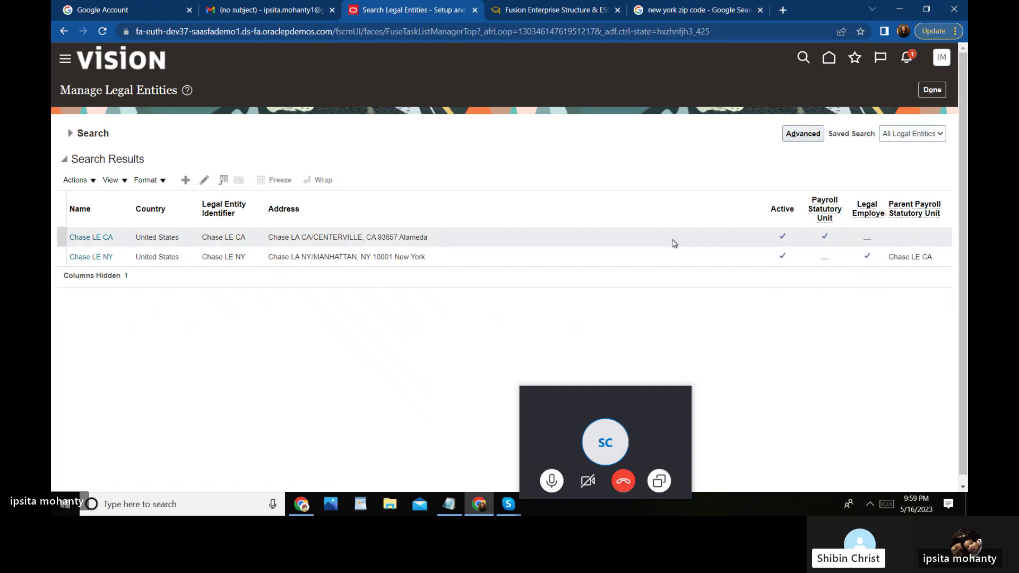
left_click(99, 238)
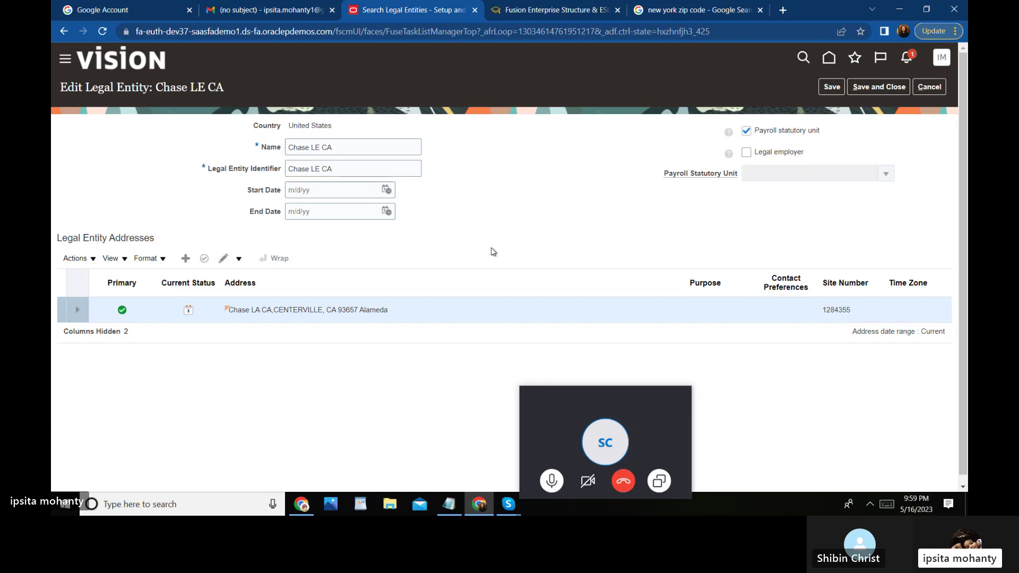
left_click(871, 88)
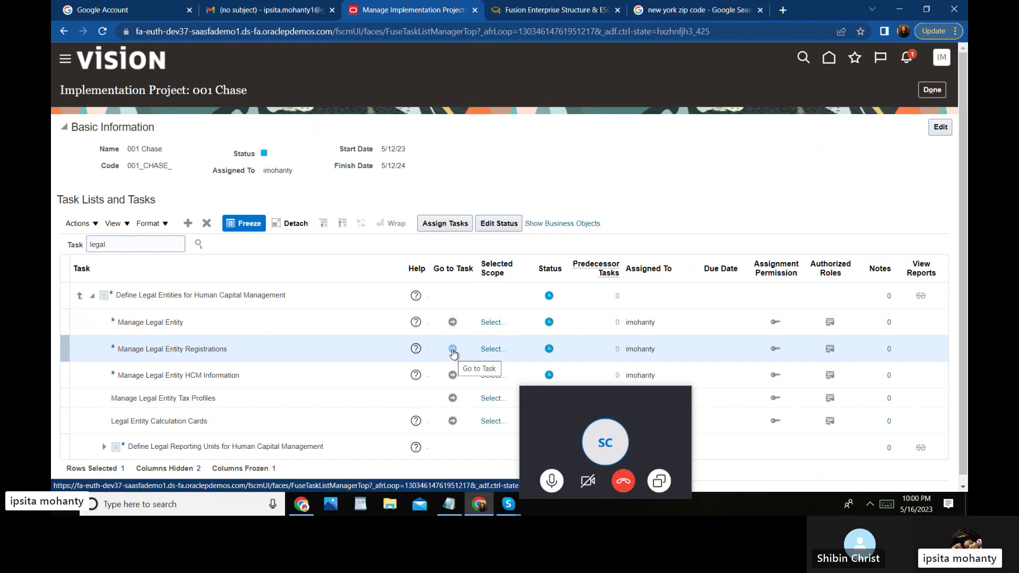
Reopen the Manage Legal Entity Registrations task with Create New as the legal entity scope.
left_click(452, 350)
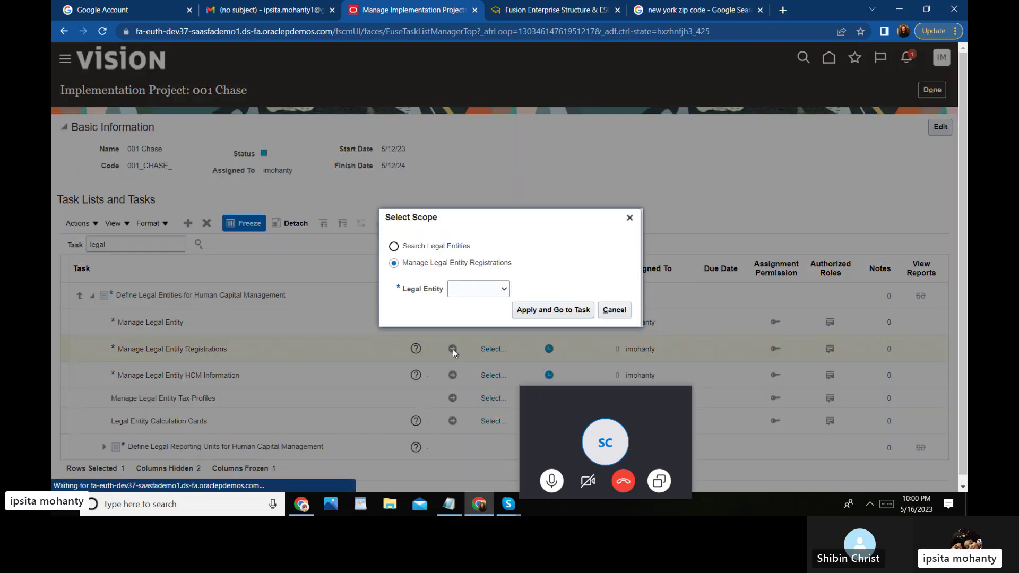
left_click(503, 291)
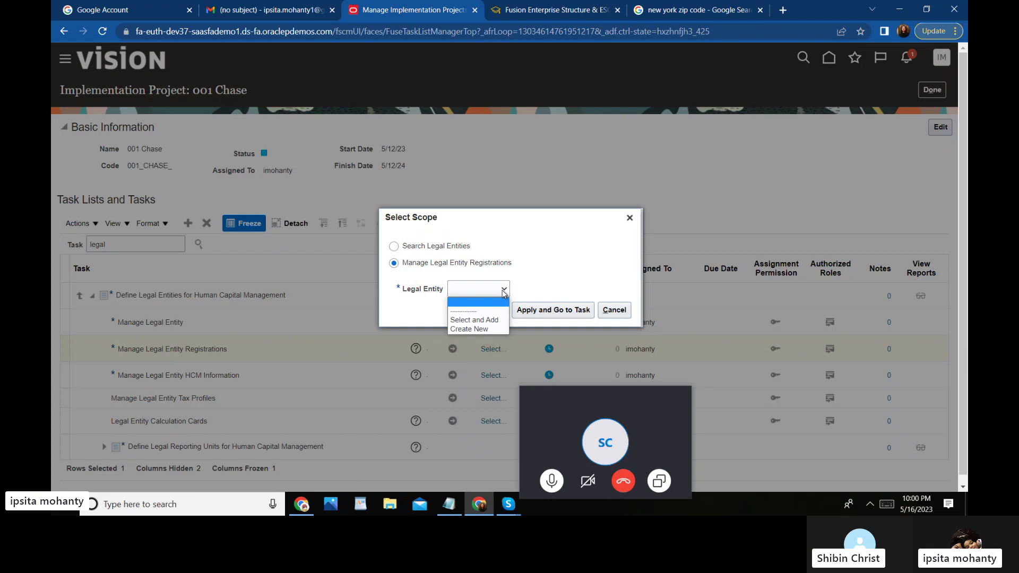
left_click(481, 329)
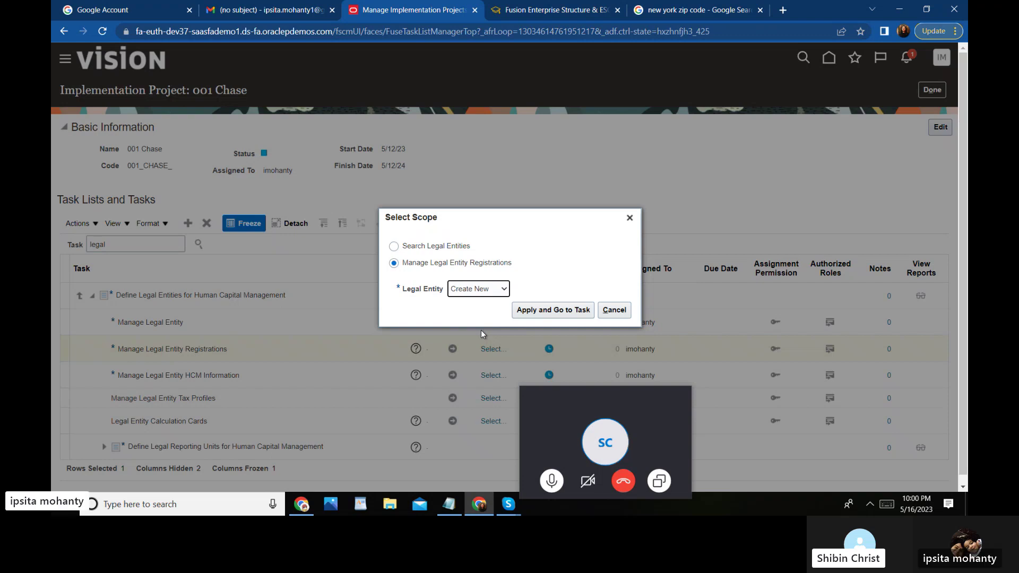
left_click(537, 311)
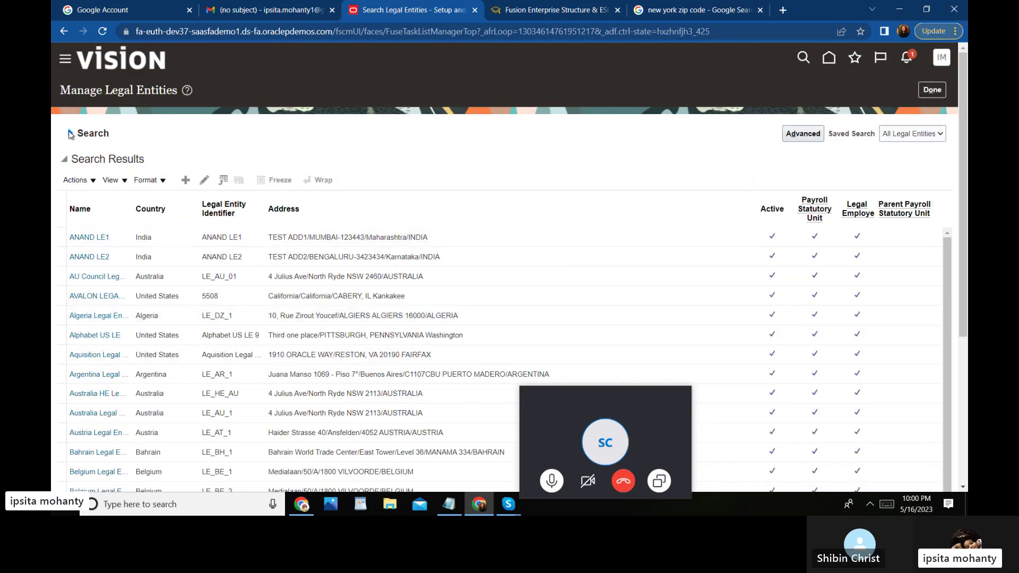
Search the legal entities for CHASE, review the Chase LE NY details, and save and close the record.
left_click(70, 134)
left_click(116, 154)
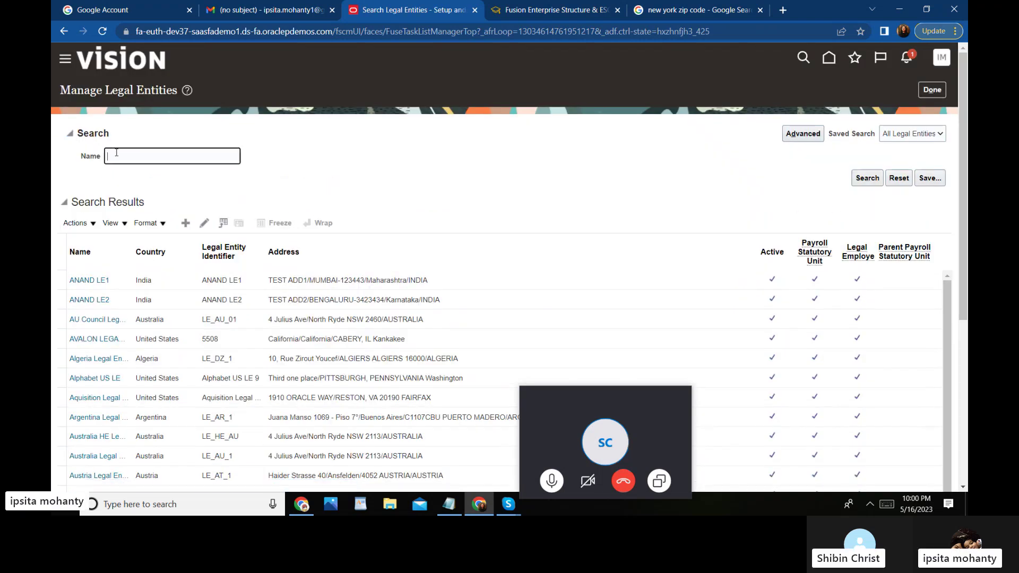
type("CHASE")
key("Return")
left_click(101, 257)
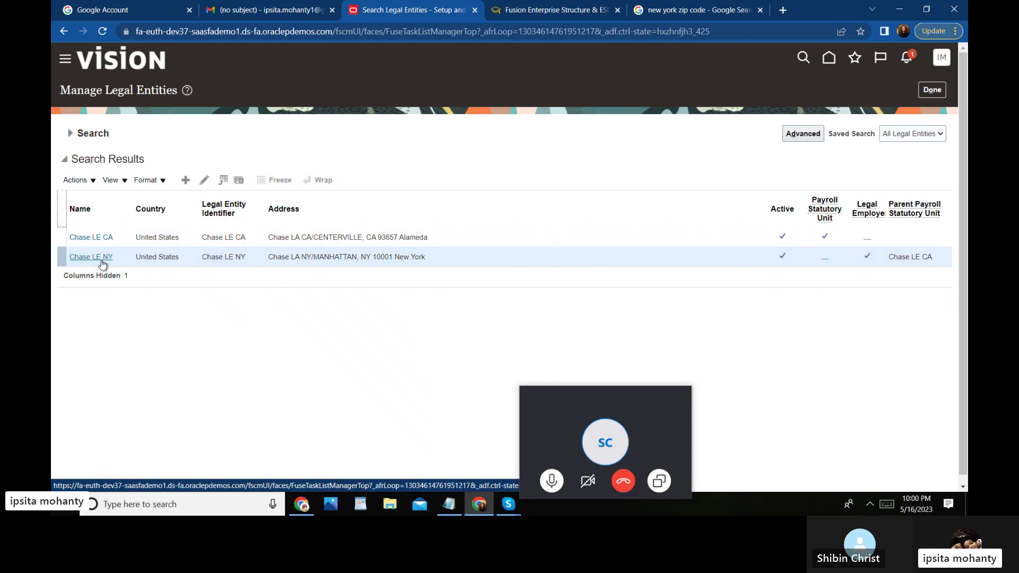
left_click(102, 264)
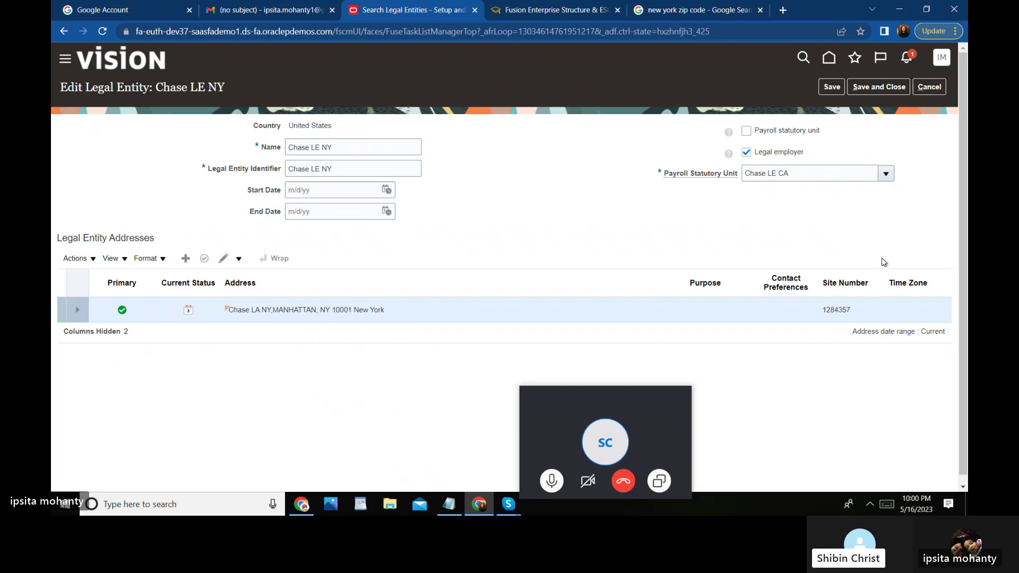
left_click(879, 87)
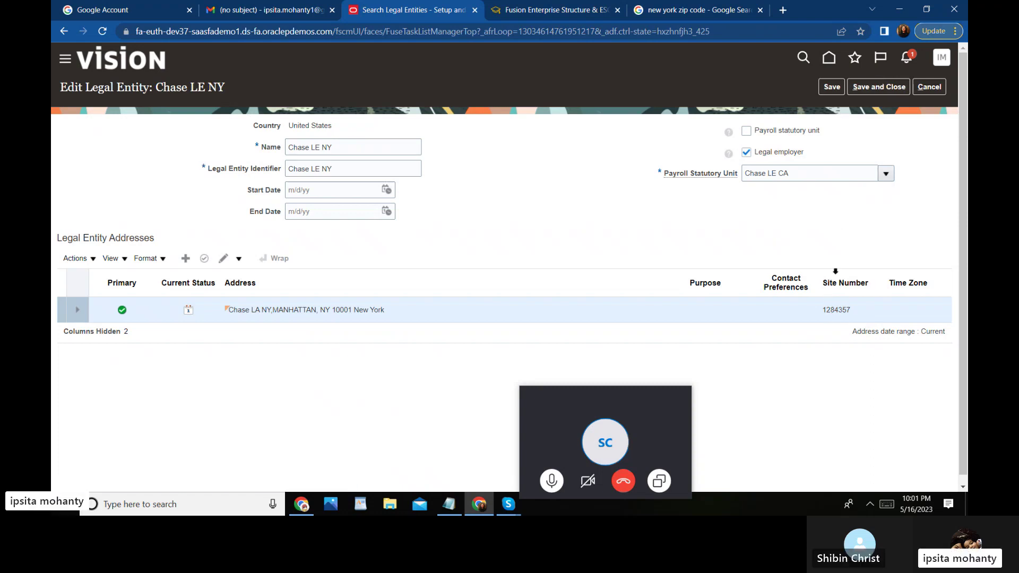
left_click(876, 87)
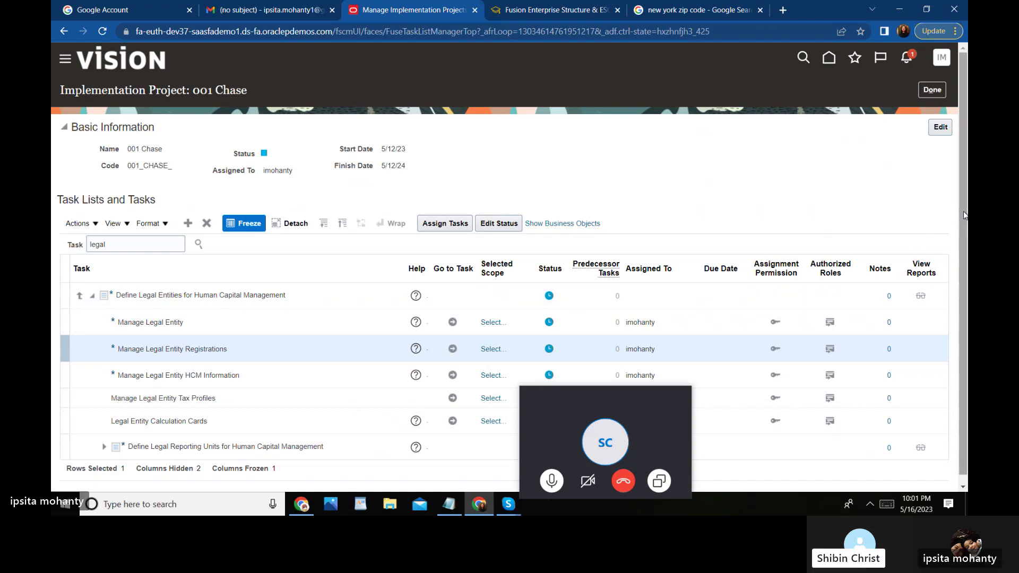
Set the Manage Legal Entity Registrations scope to Select and Add and open the list of legal entities to choose from.
scroll(966, 239, "down", 1)
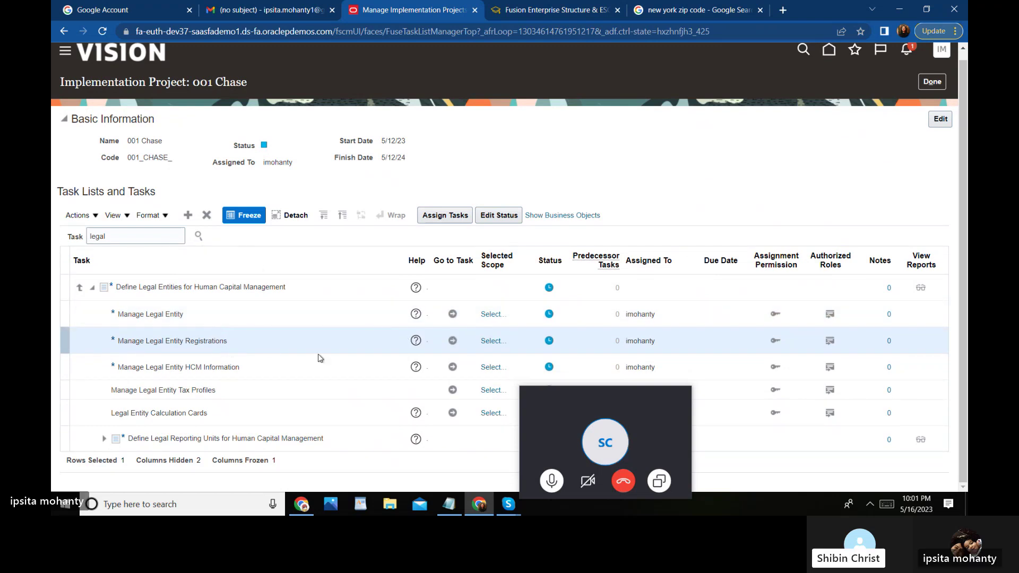
left_click(452, 342)
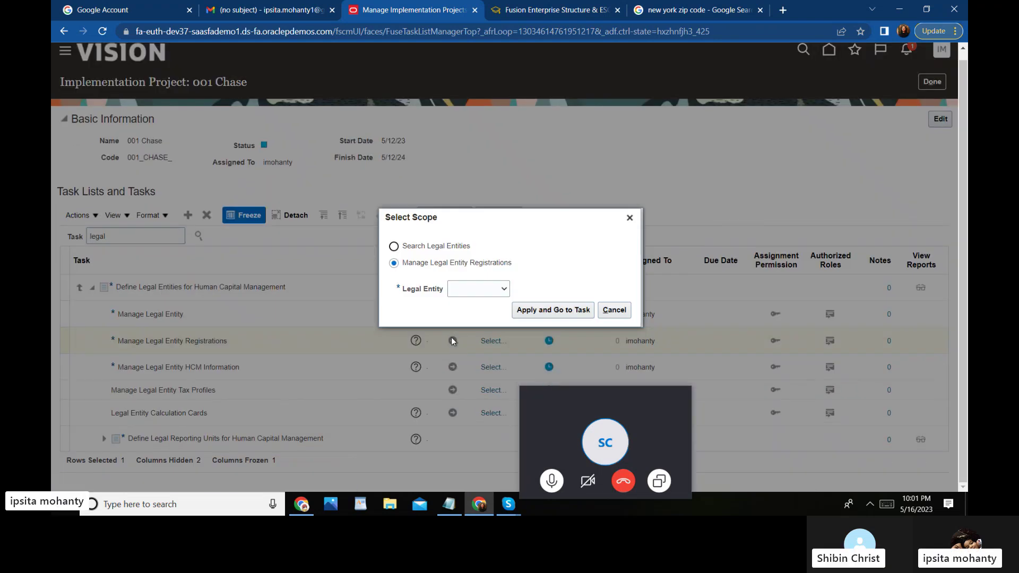
left_click(504, 289)
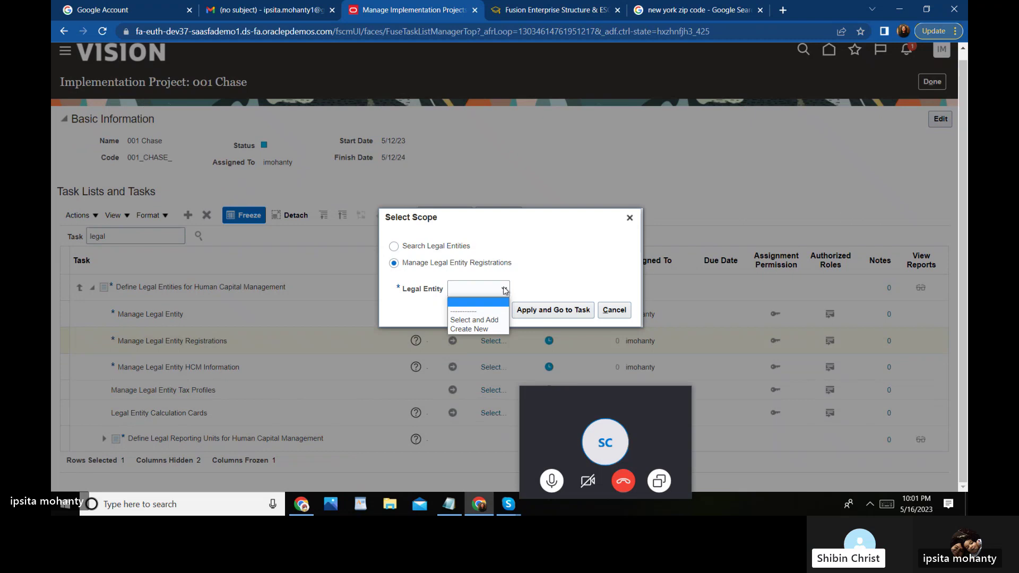
left_click(480, 319)
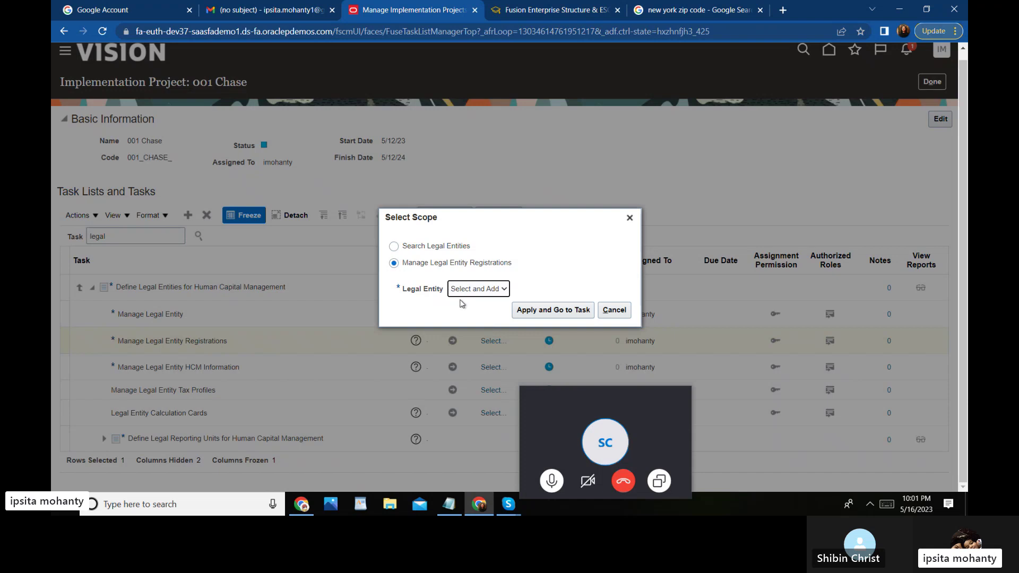
left_click(537, 312)
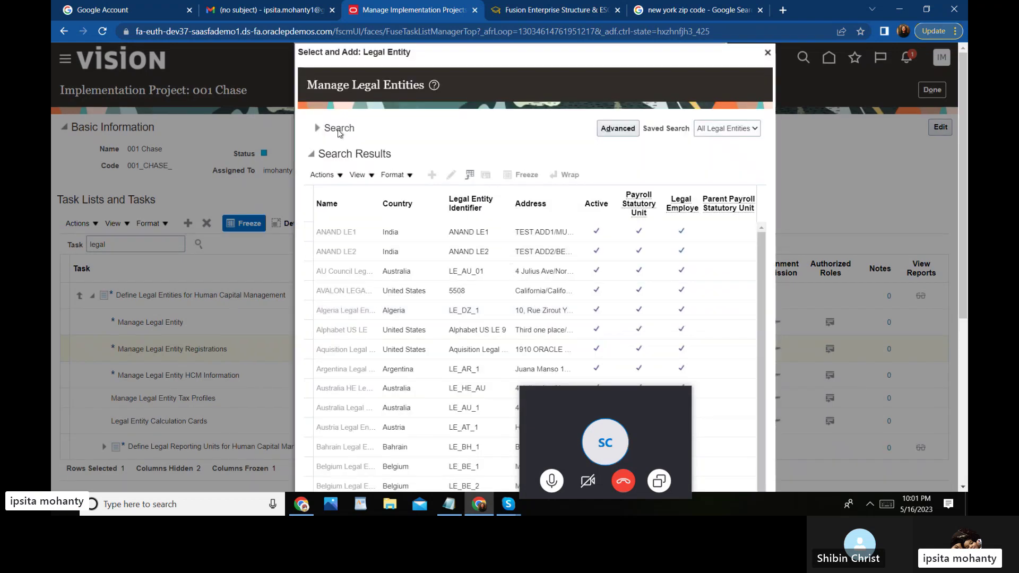
Search the legal entities for CHASE, apply Chase LE CA as the registrations scope, and leave its registrations page when reviewed.
left_click(318, 129)
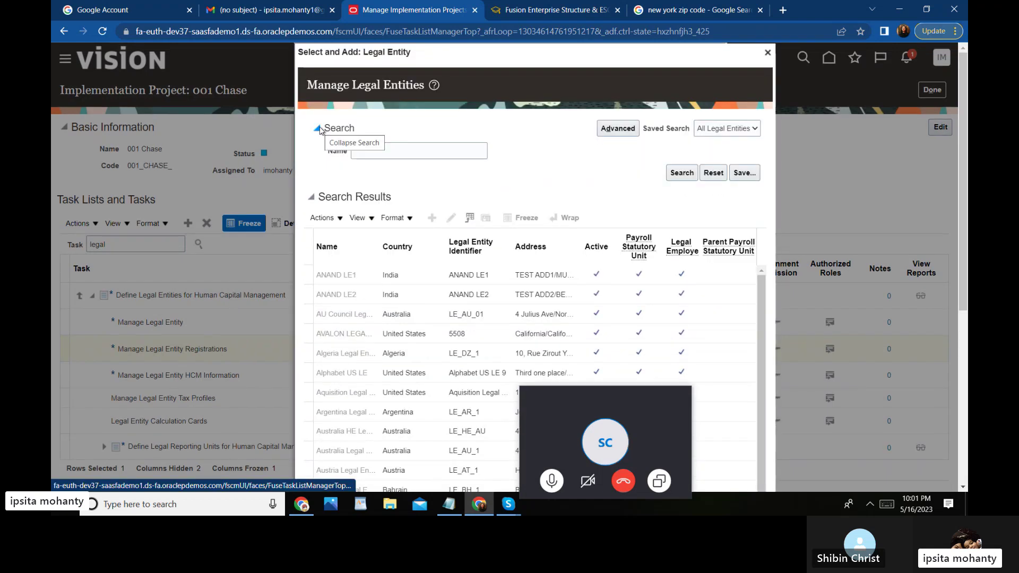
left_click(366, 152)
type("CHA")
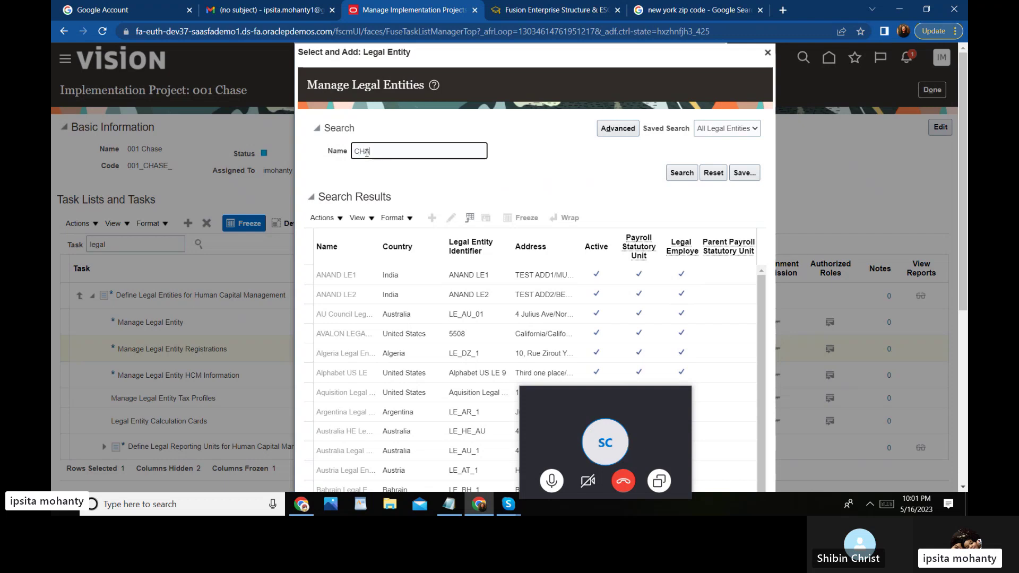
type("SE")
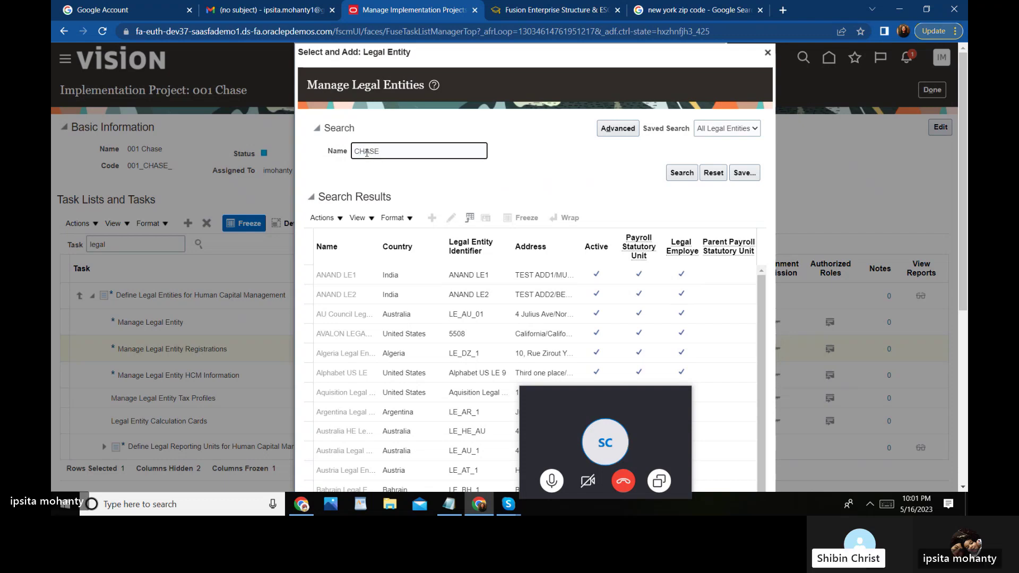
key("Return")
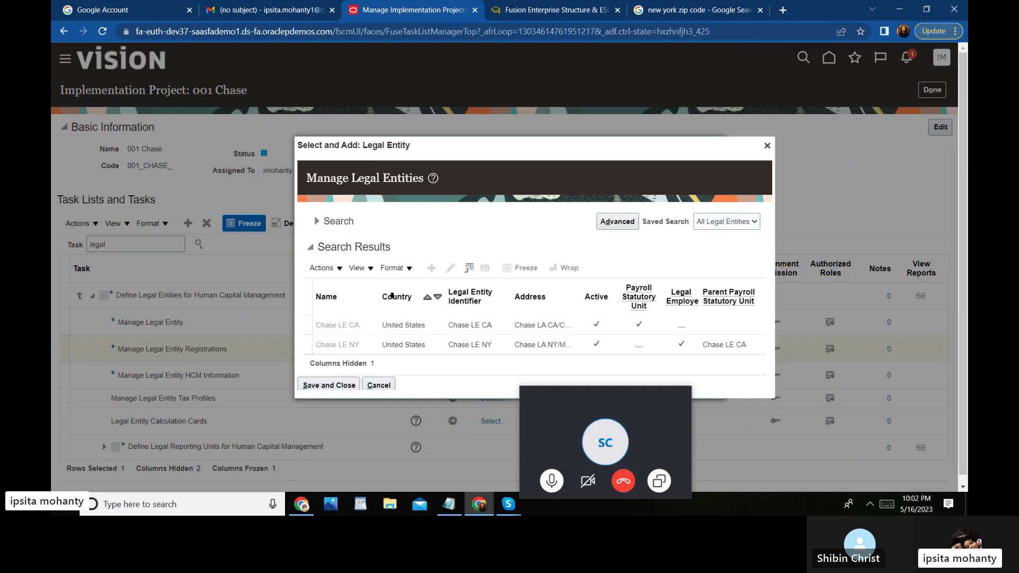
left_click(349, 329)
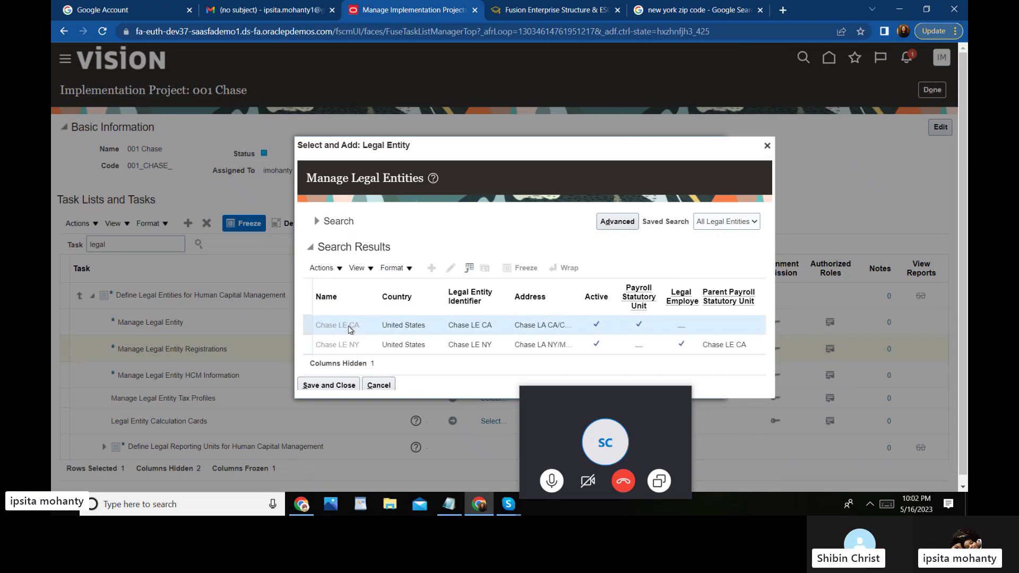
left_click(343, 385)
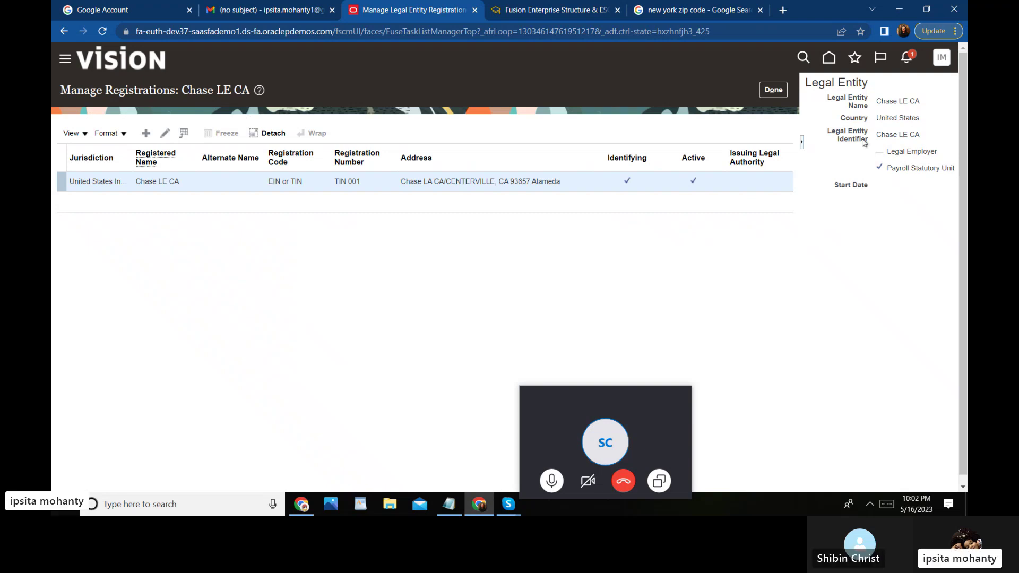
left_click(773, 91)
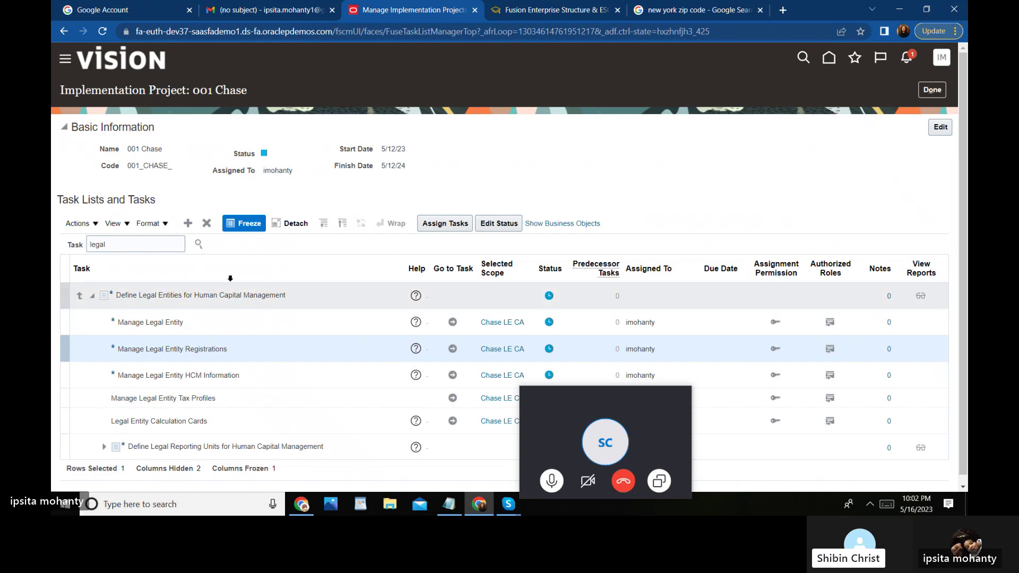
Reopen the Manage Legal Entity Registrations task for Chase LE CA, examine its registration, and return to the project.
left_click(132, 244)
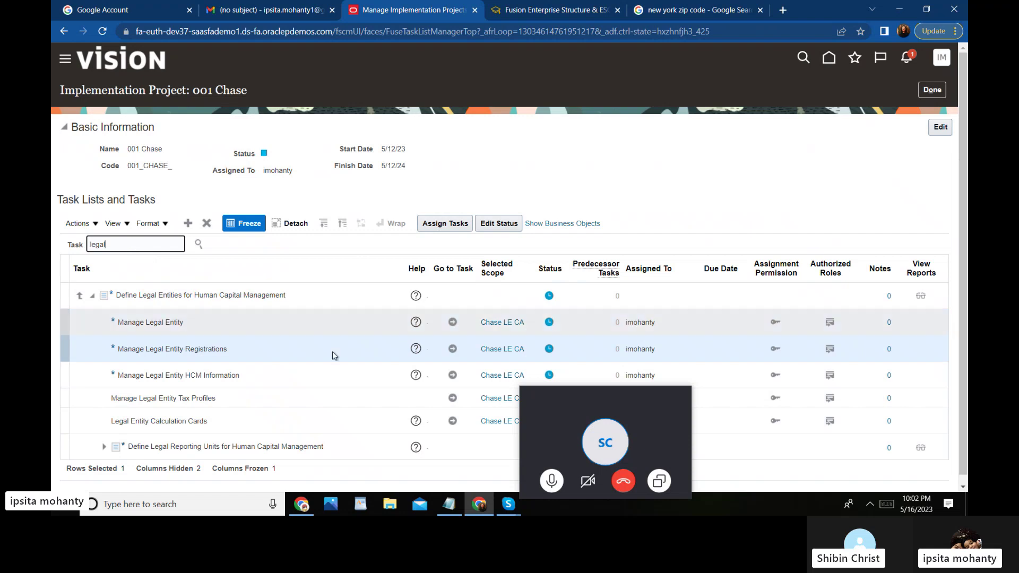
left_click(454, 351)
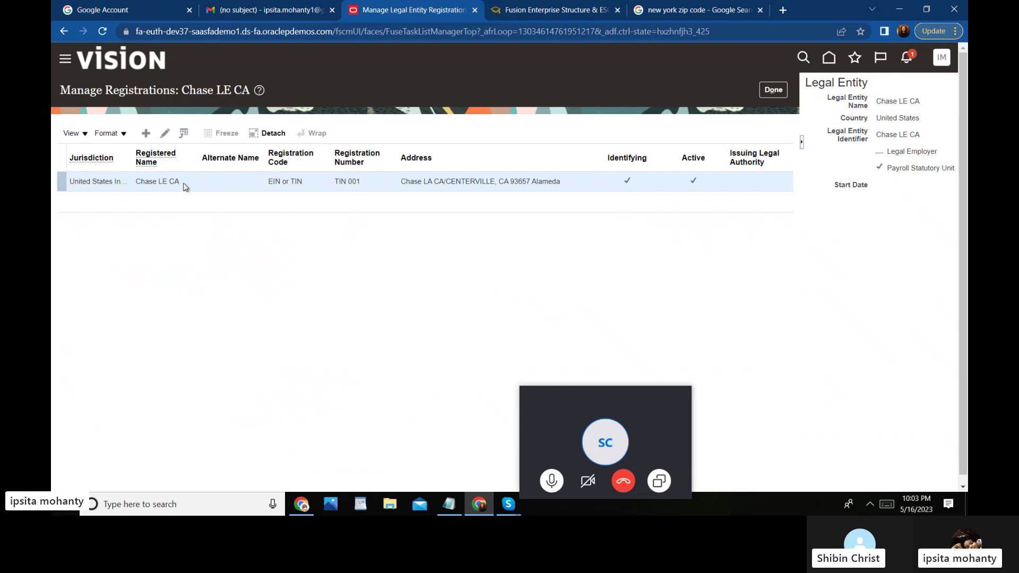
left_click(774, 91)
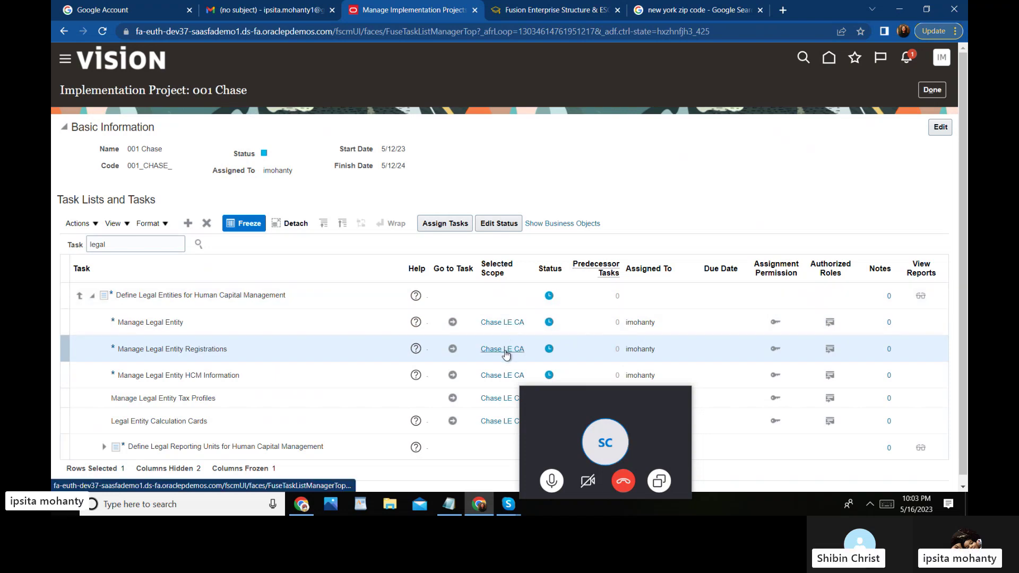
Change the Manage Legal Entity Registrations scope from the current entity to Select and Add and bring up the legal entity selection.
mouse_move(506, 355)
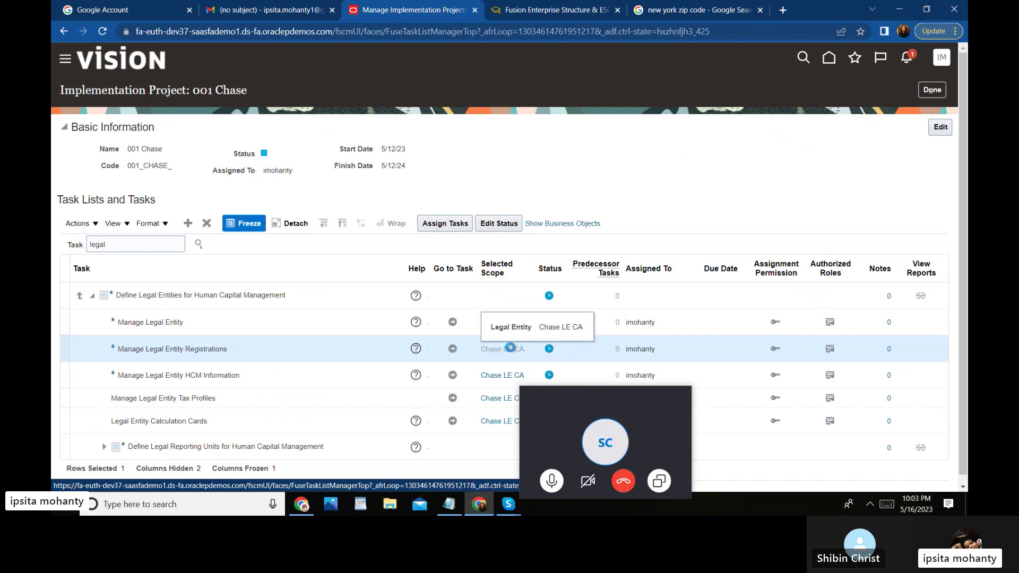
left_click(511, 351)
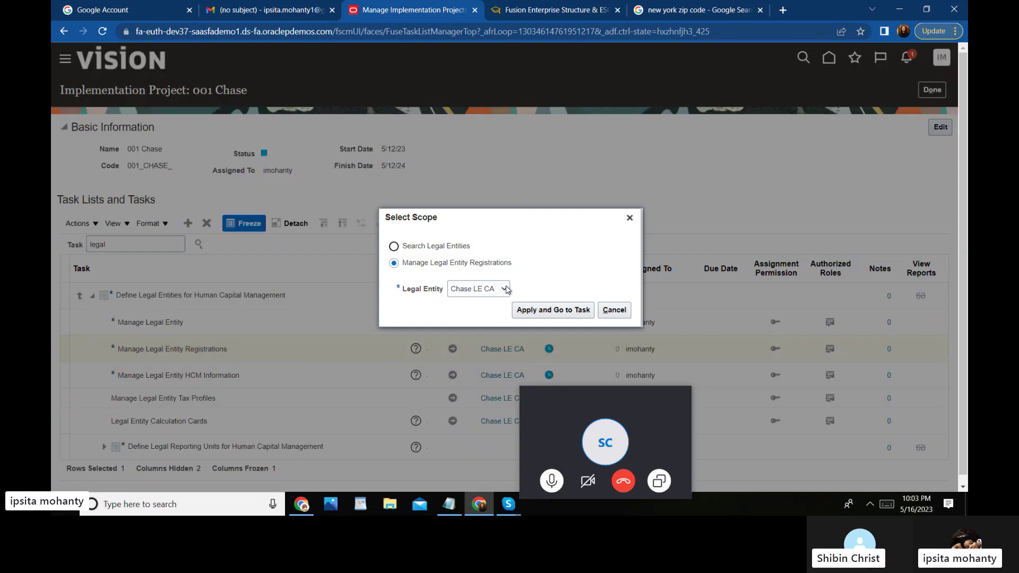
left_click(505, 289)
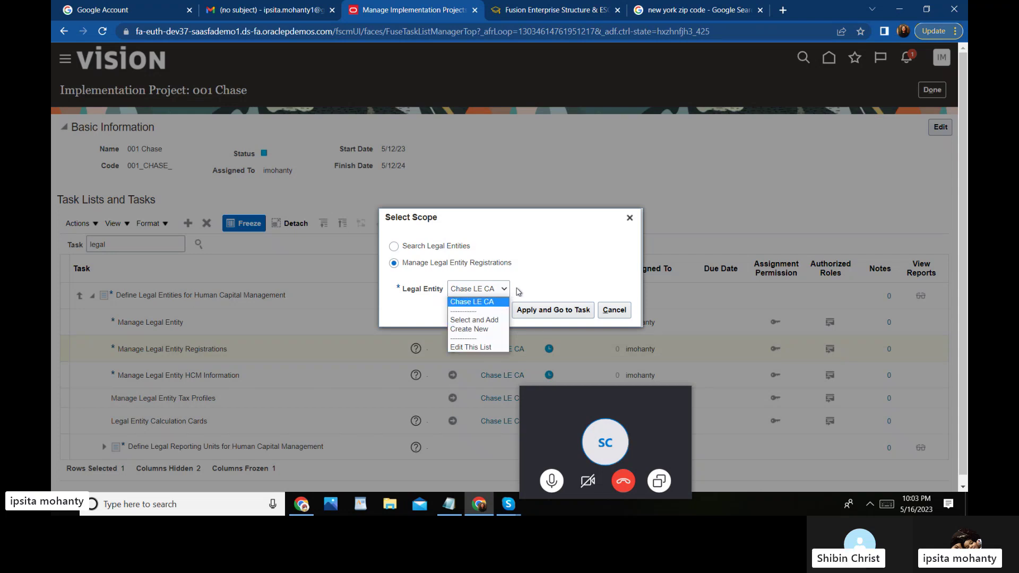
left_click(484, 320)
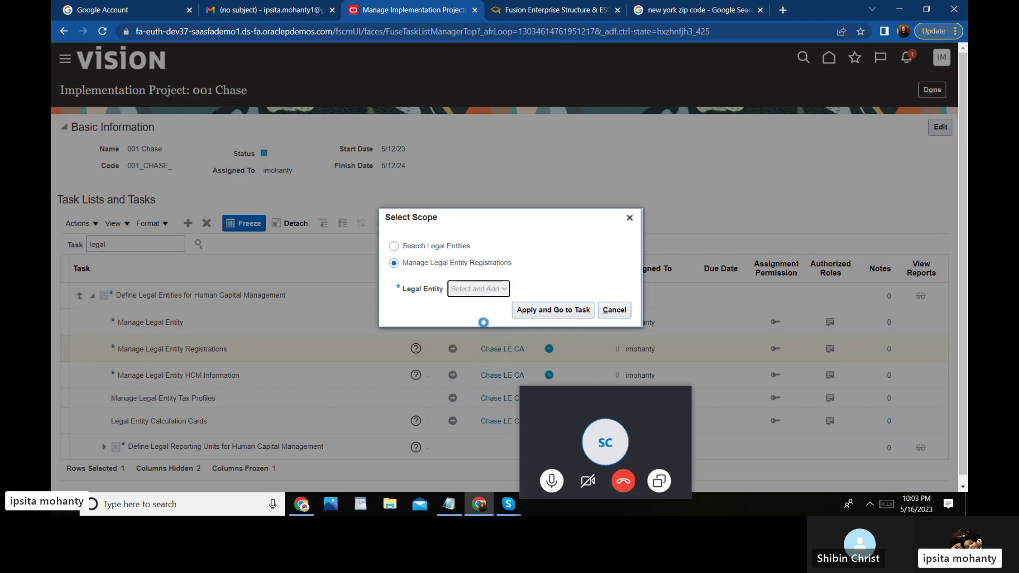
left_click(533, 312)
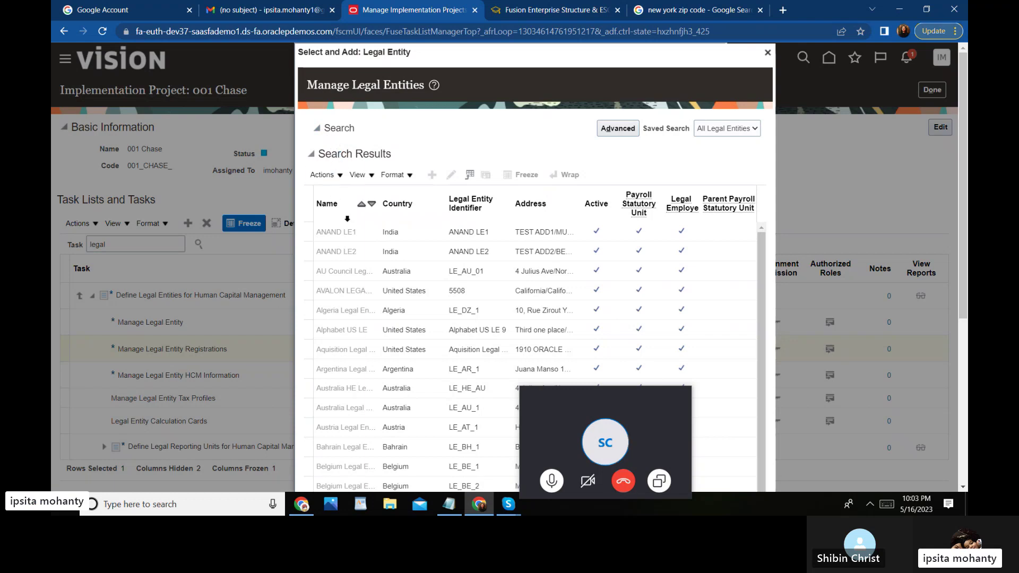
Find Chase LE NY by searching for CHASE, apply it as the registrations scope, and leave its registrations page when reviewed.
left_click(318, 130)
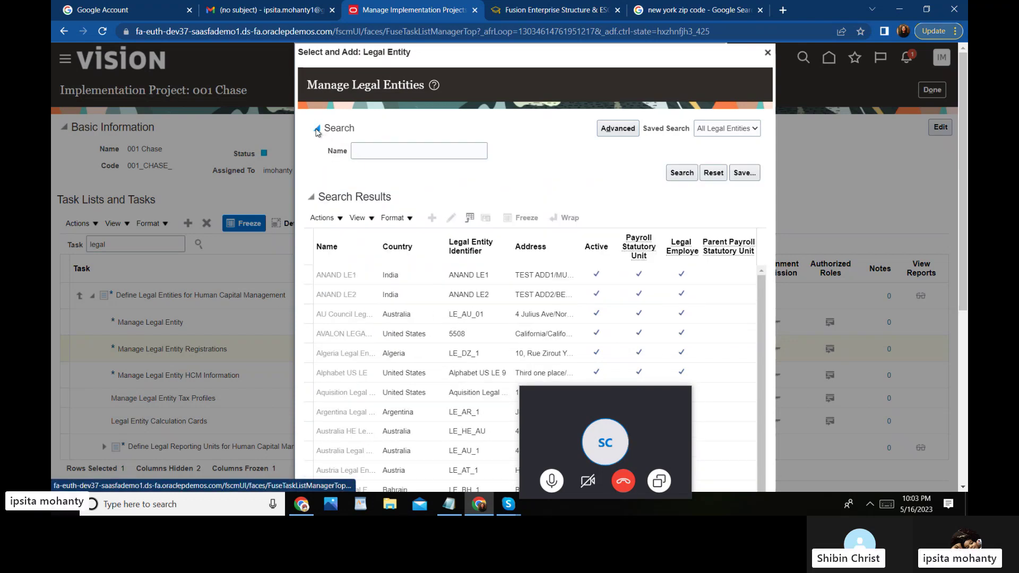
left_click(367, 143)
type("CHASE")
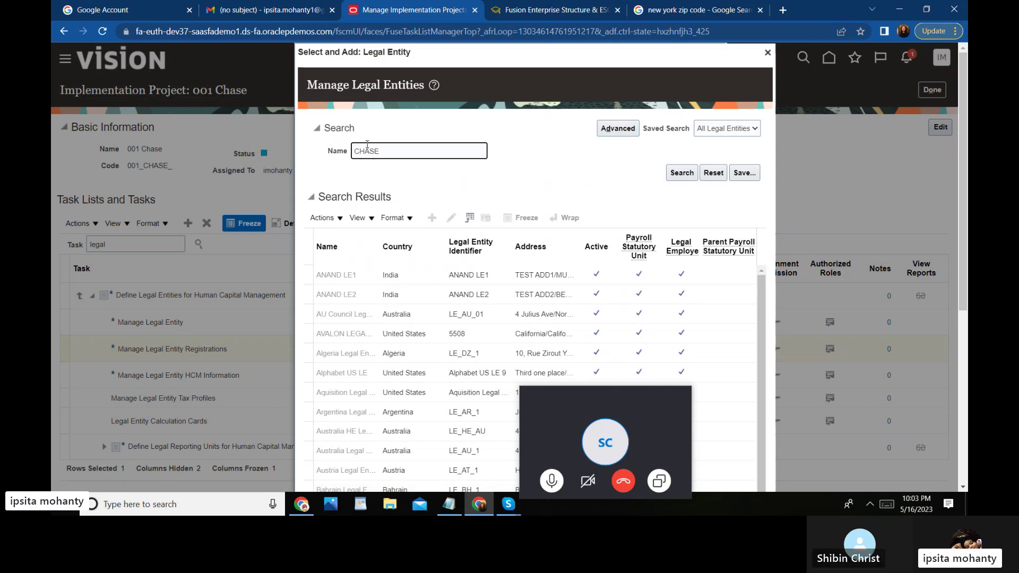
key("Return")
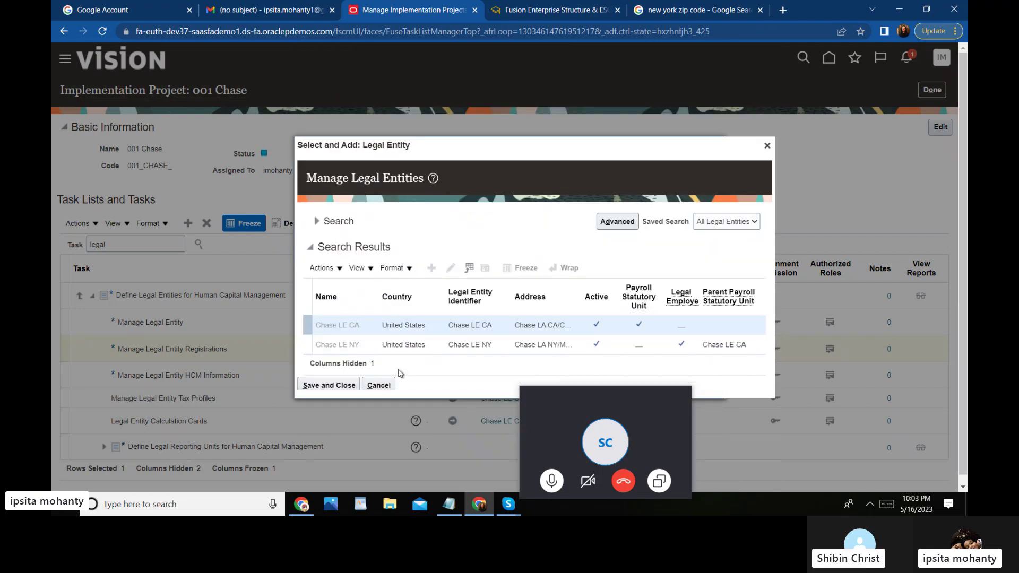
left_click(365, 346)
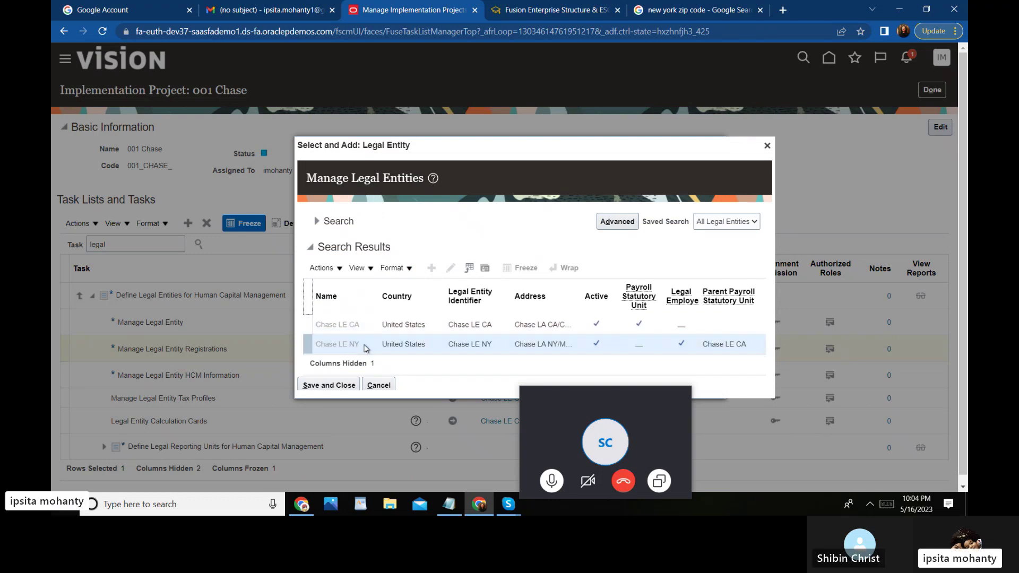
left_click(351, 386)
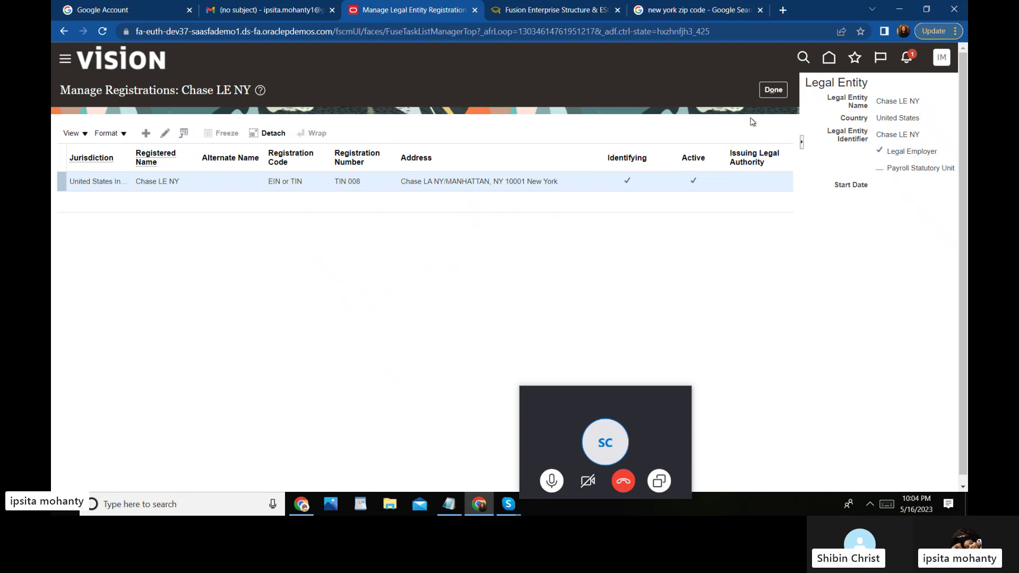
left_click(780, 91)
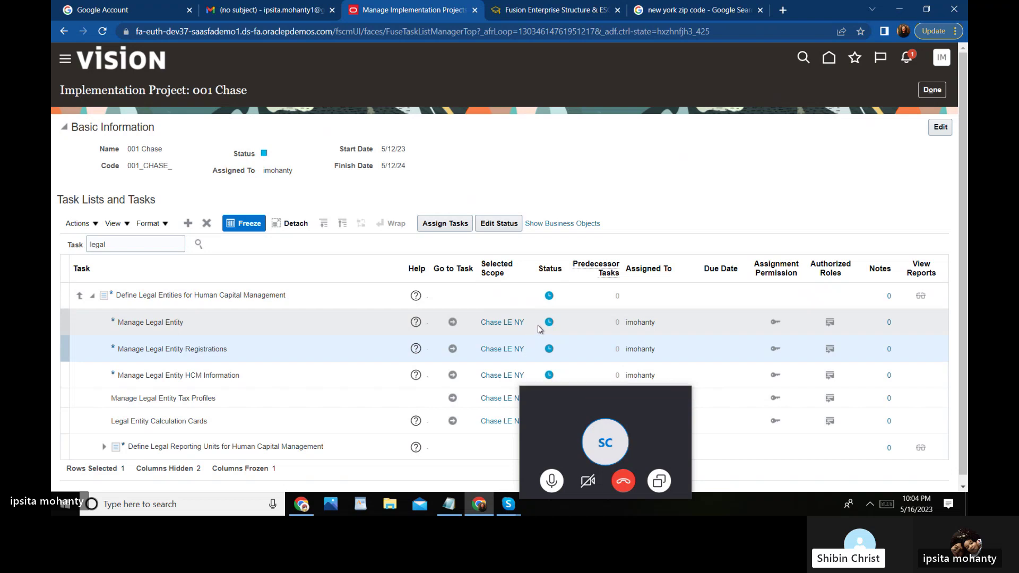
Expand Define Legal Reporting Units for Human Capital Management to show its tasks.
left_click_drag(581, 397, 641, 56)
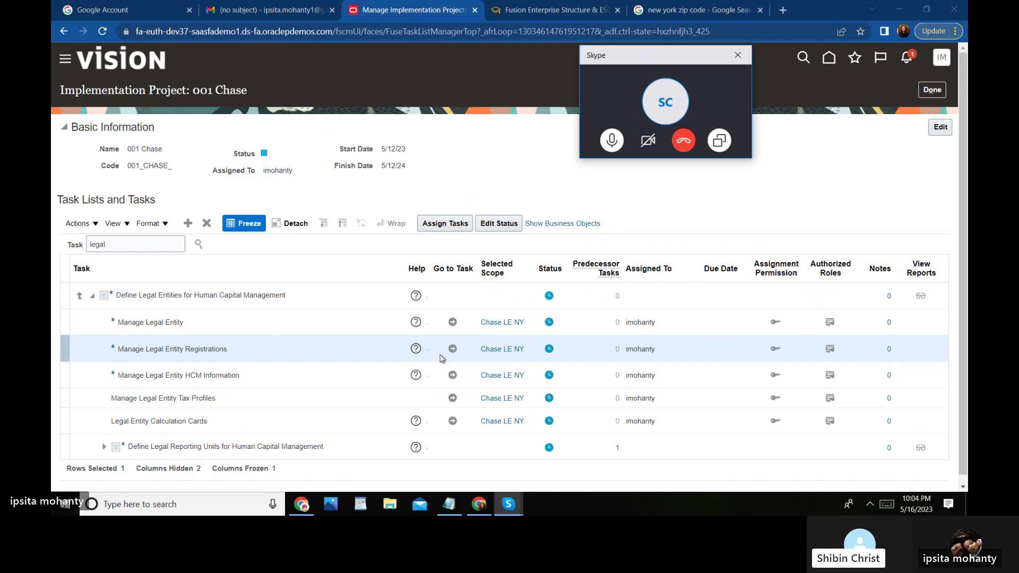
left_click(105, 449)
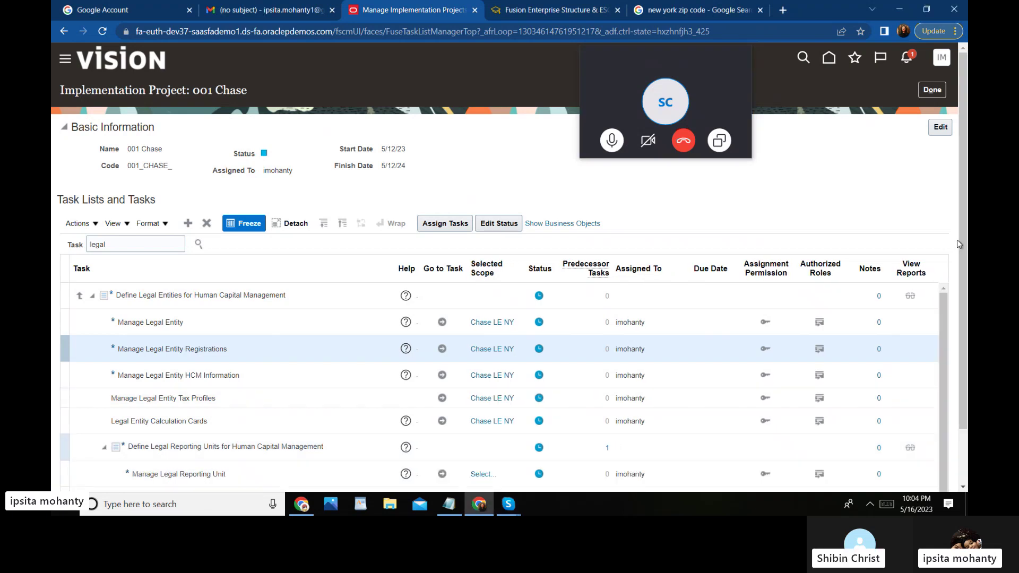
scroll(961, 237, "down", 1)
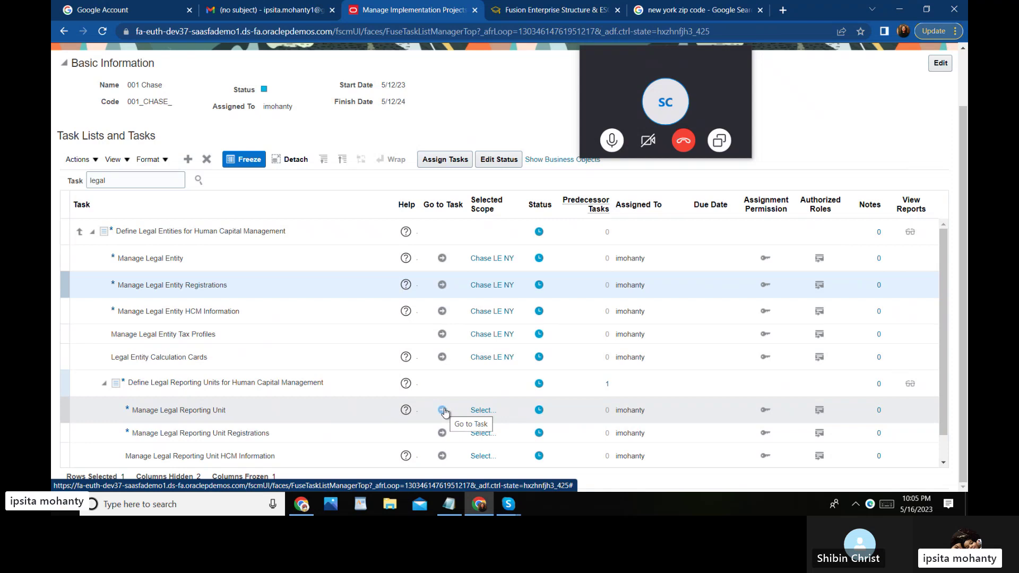
Scope the Manage Legal Reporting Unit task with Select and Add to the Chase LE NY reporting unit and open that unit.
left_click(483, 411)
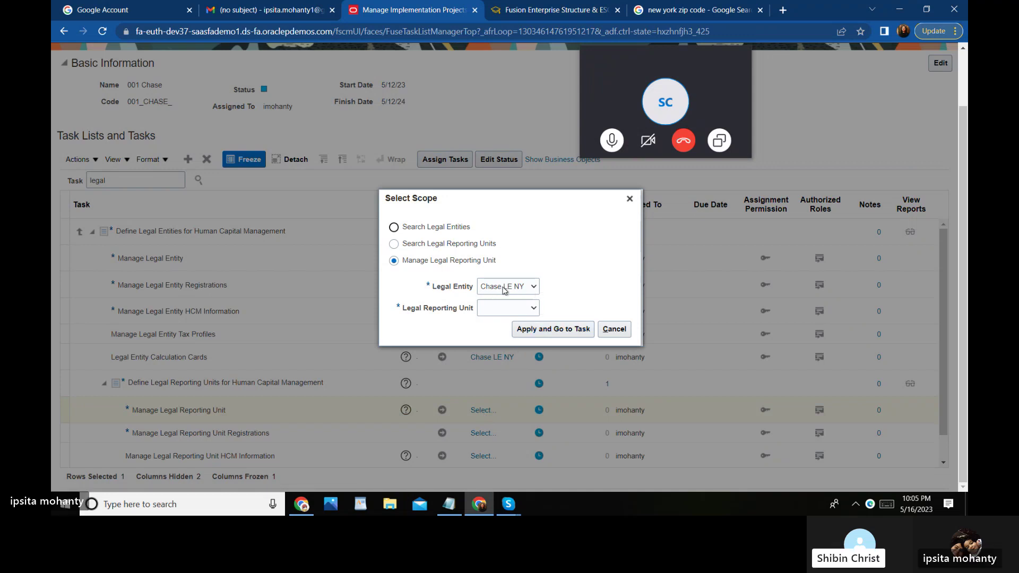
left_click(533, 309)
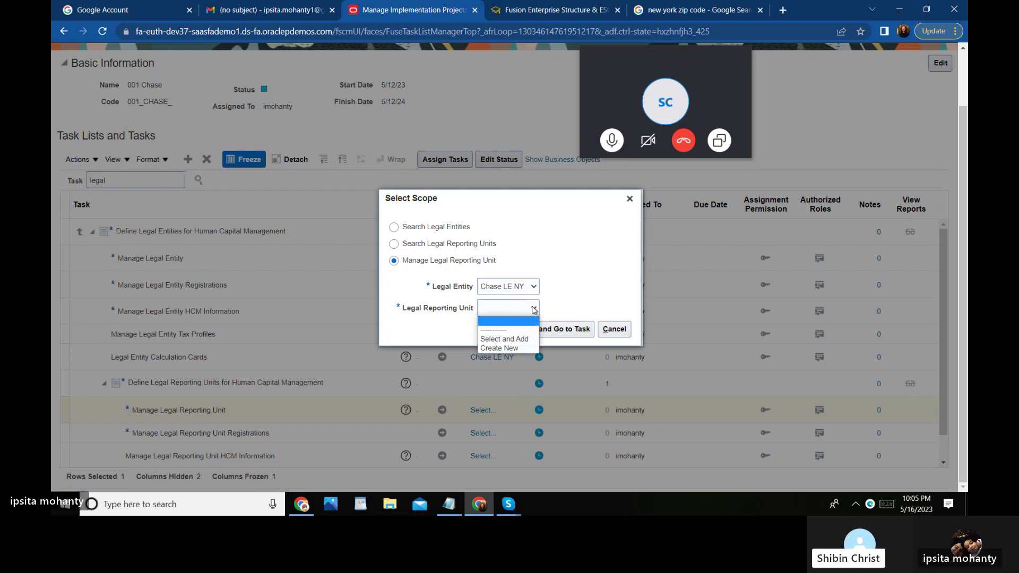
left_click(515, 340)
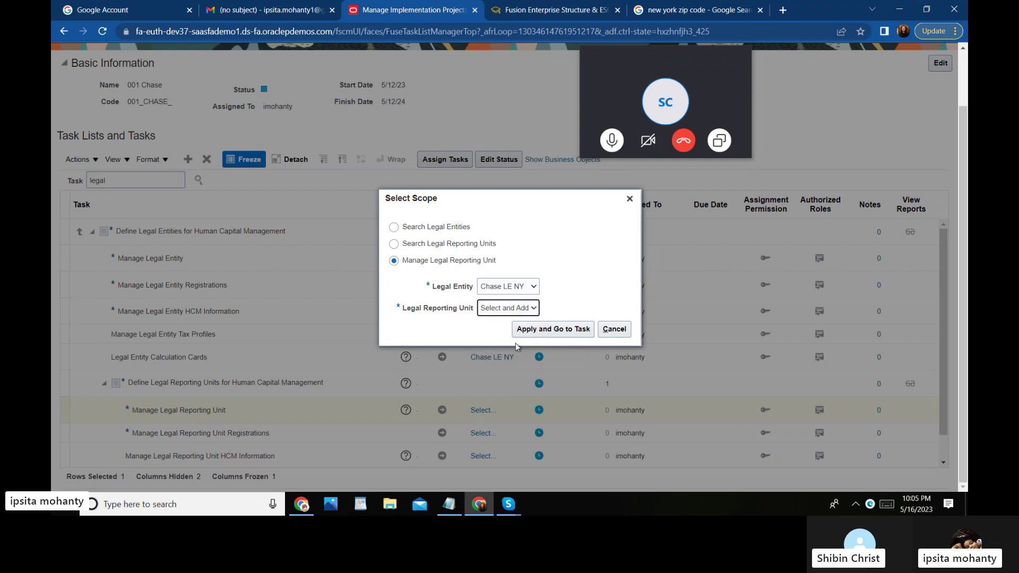
left_click(527, 330)
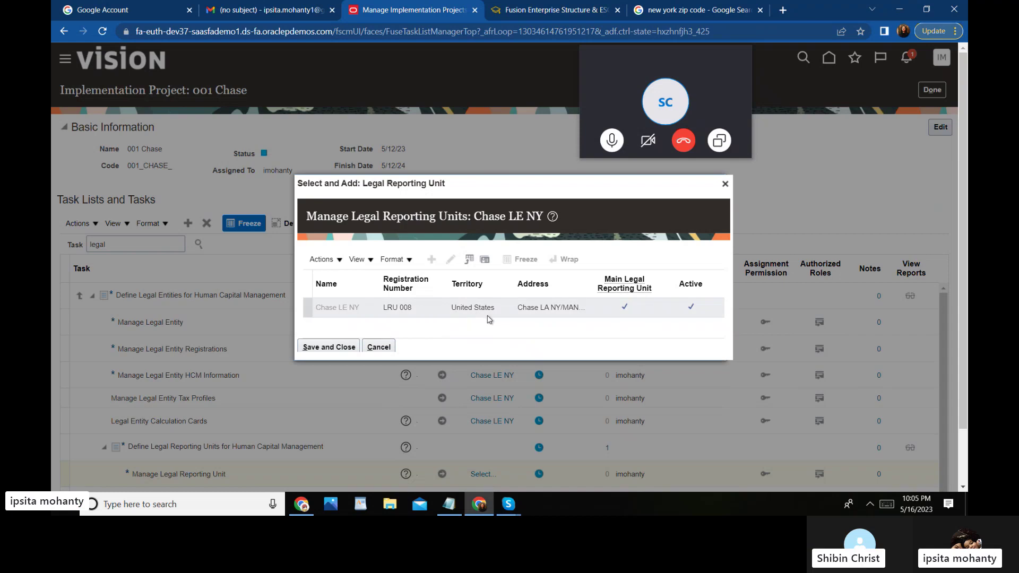
left_click(460, 309)
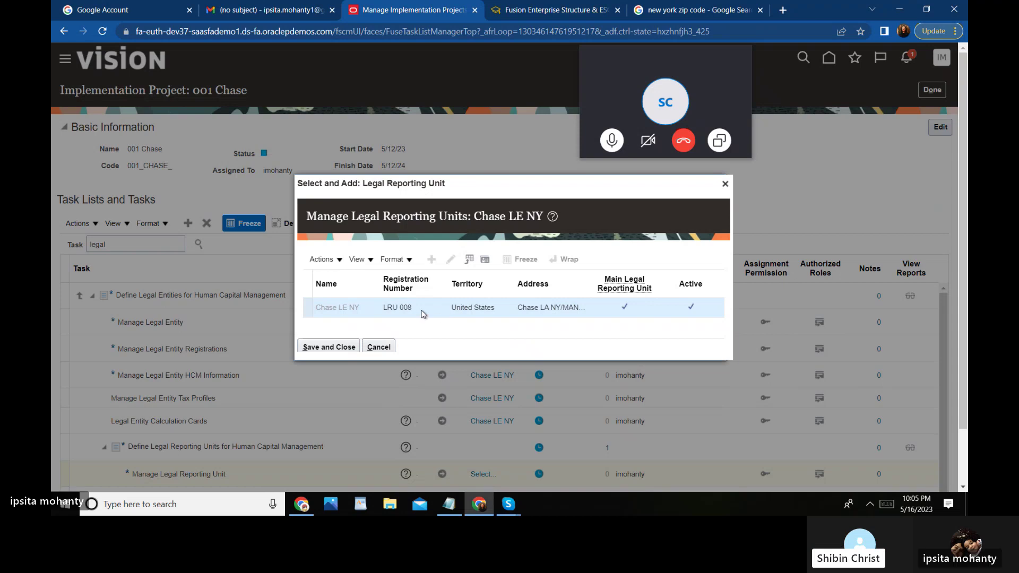
left_click(346, 348)
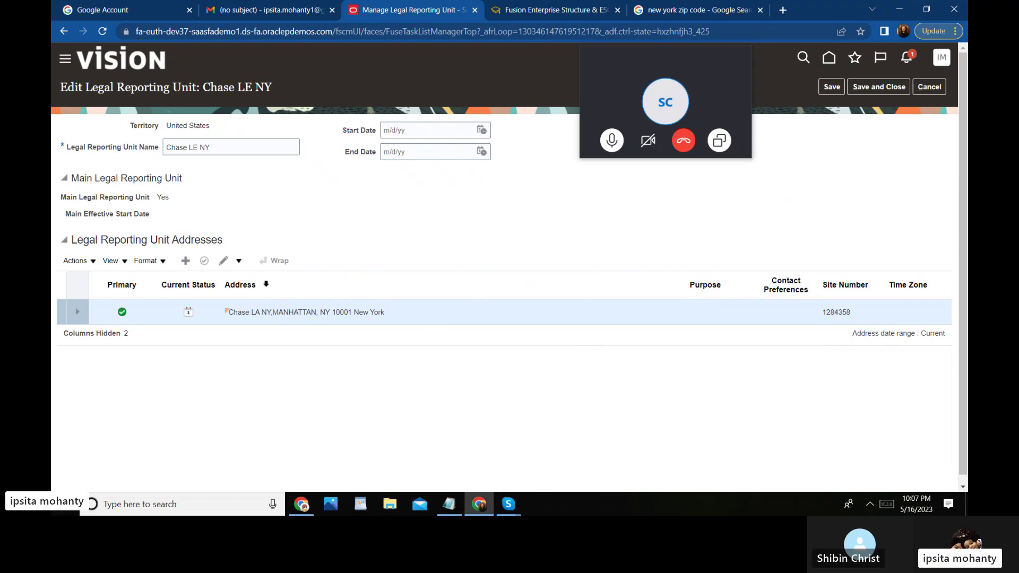
Open the Chase LE NY reporting unit's address for editing, review its details, and close it without changes.
left_click(94, 263)
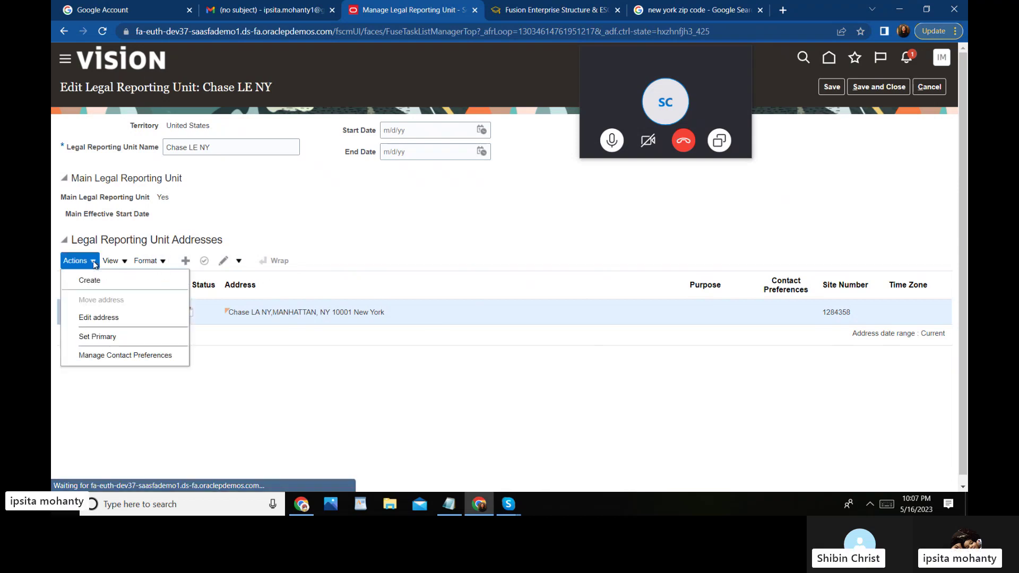
left_click(101, 317)
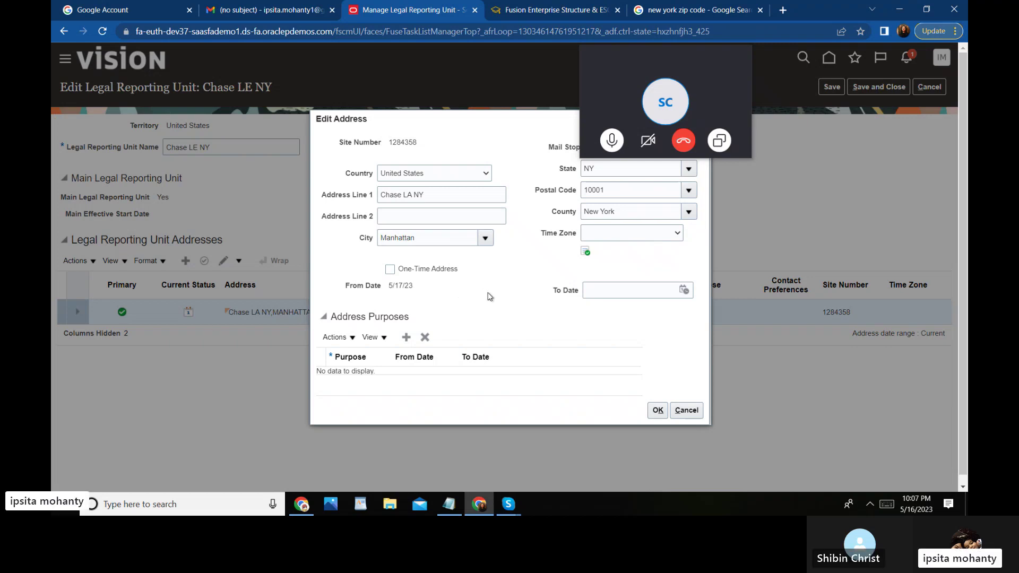
left_click_drag(664, 51, 826, 65)
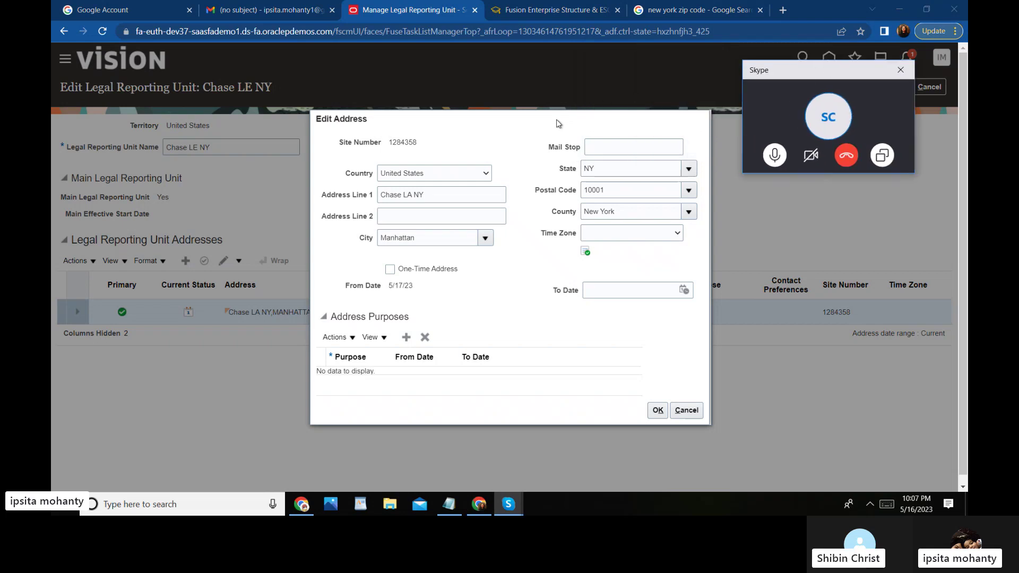
left_click_drag(558, 123, 532, 124)
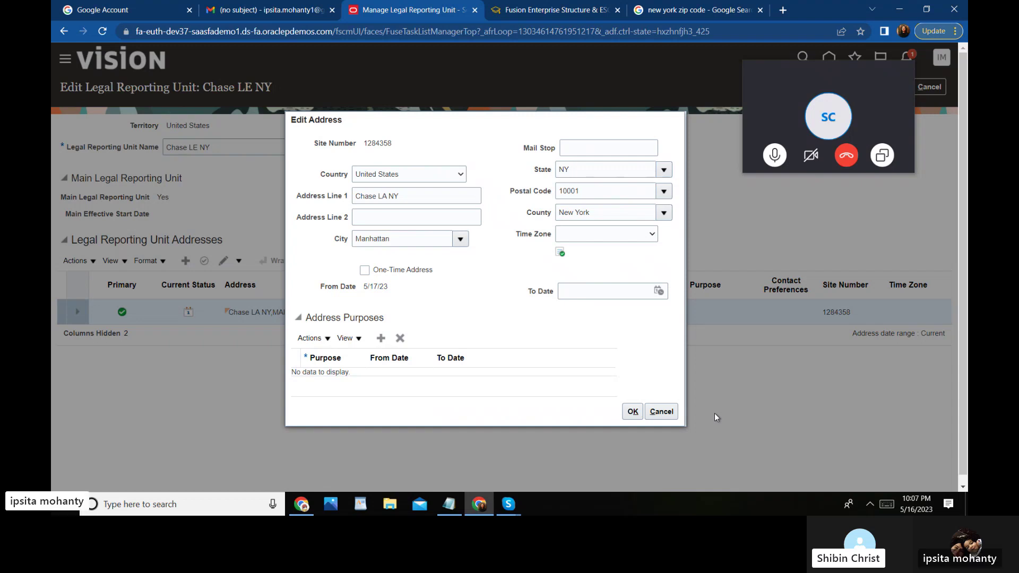
left_click(667, 414)
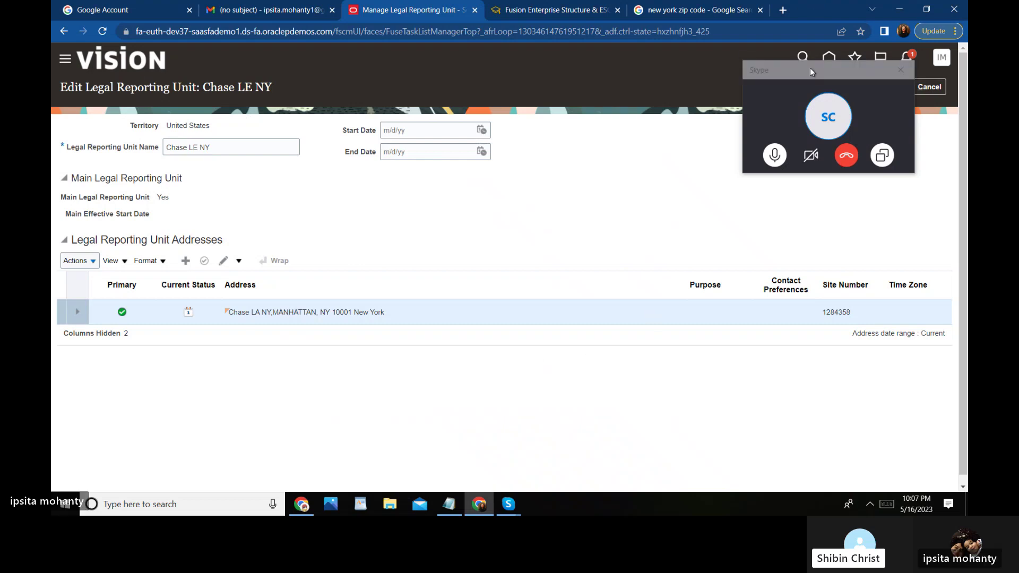
Save and close the Chase LE NY legal reporting unit.
left_click_drag(808, 71, 598, 108)
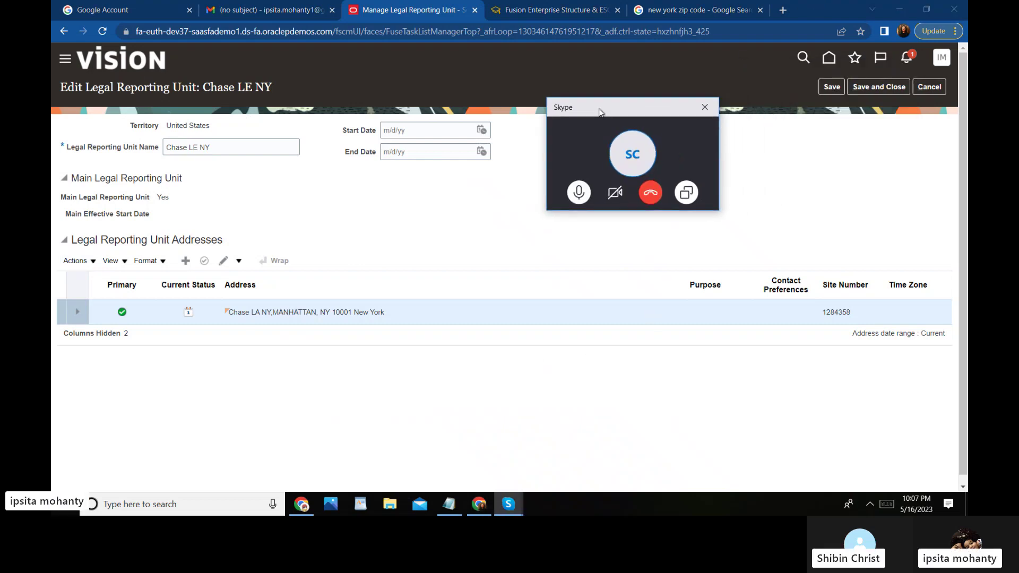
left_click(879, 87)
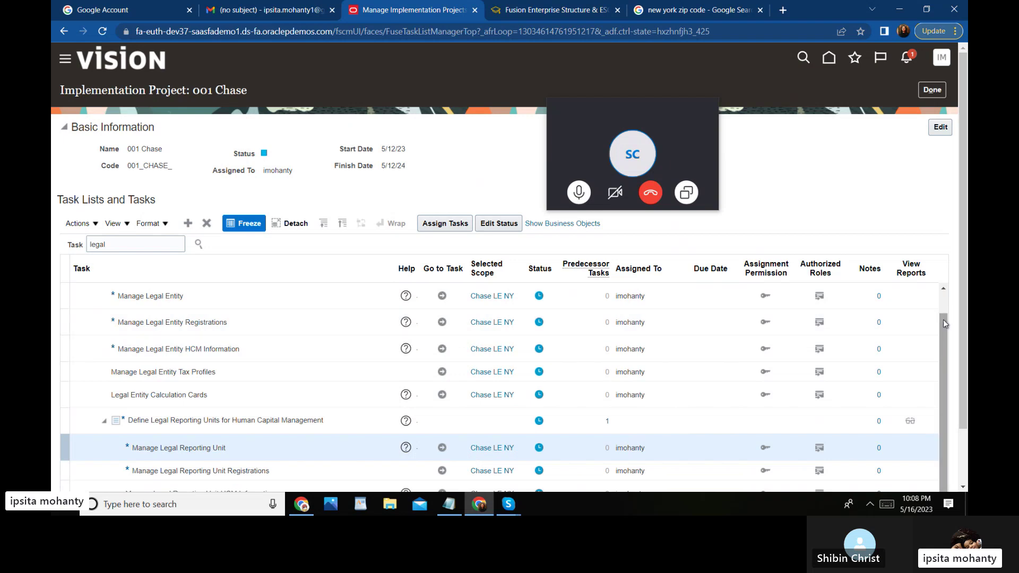
Rescope the Manage Legal Reporting Unit task to legal entity Chase LE CA with Select and Add, and open its Chase LE CA reporting unit.
left_click_drag(962, 318, 967, 382)
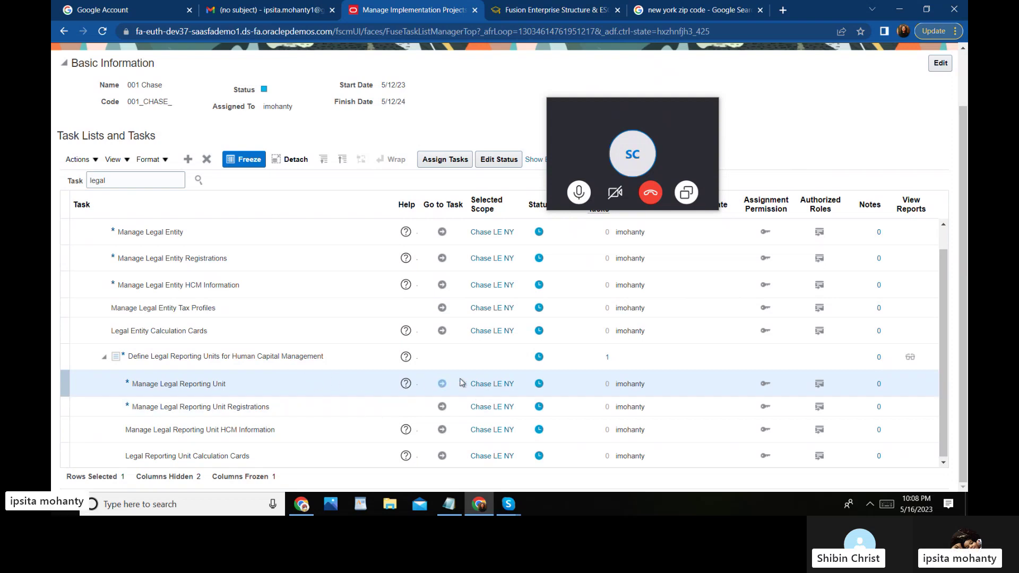
left_click(496, 384)
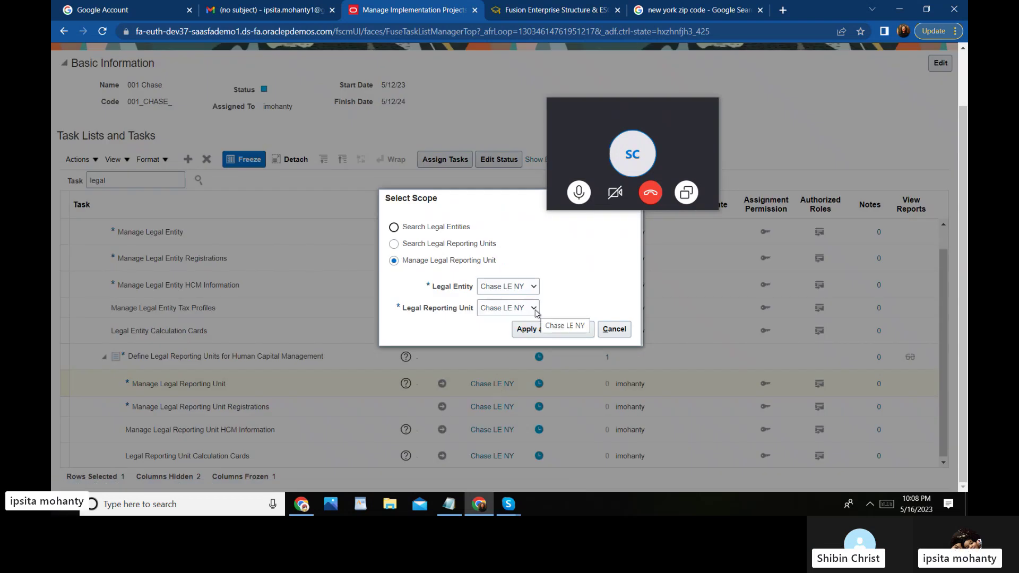
left_click(534, 286)
left_click(521, 301)
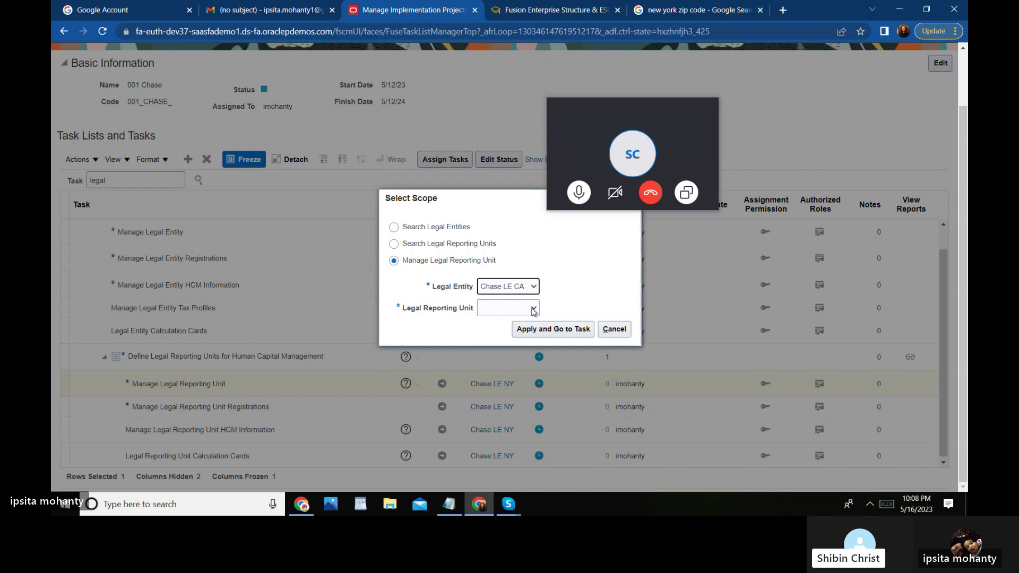
left_click(534, 309)
left_click(514, 339)
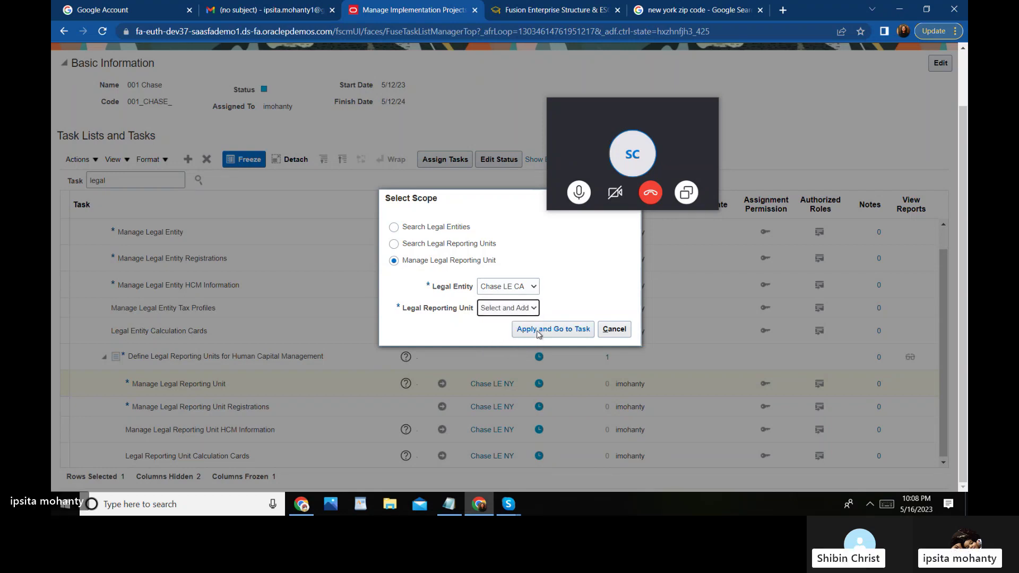
left_click(537, 330)
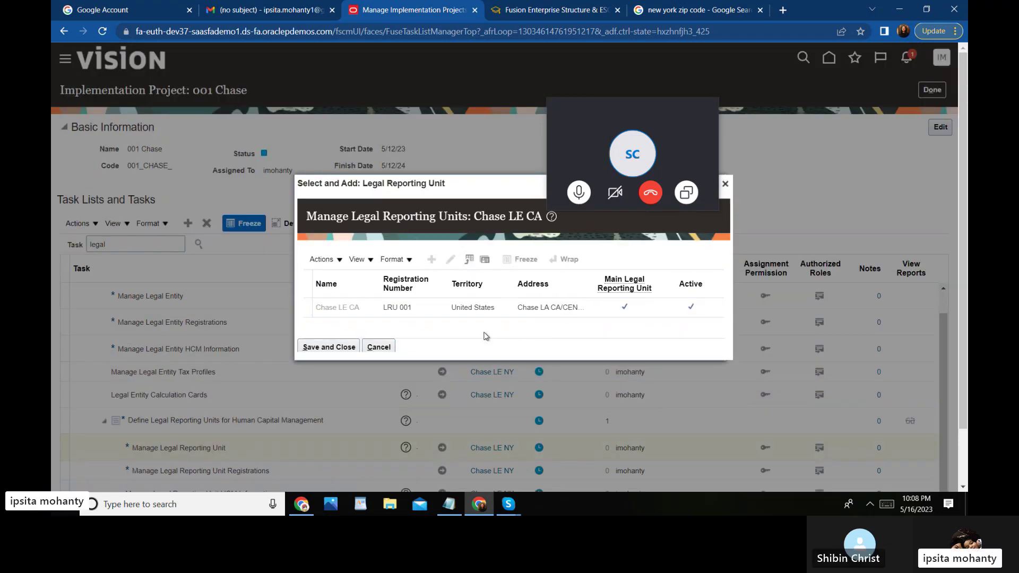
left_click(339, 313)
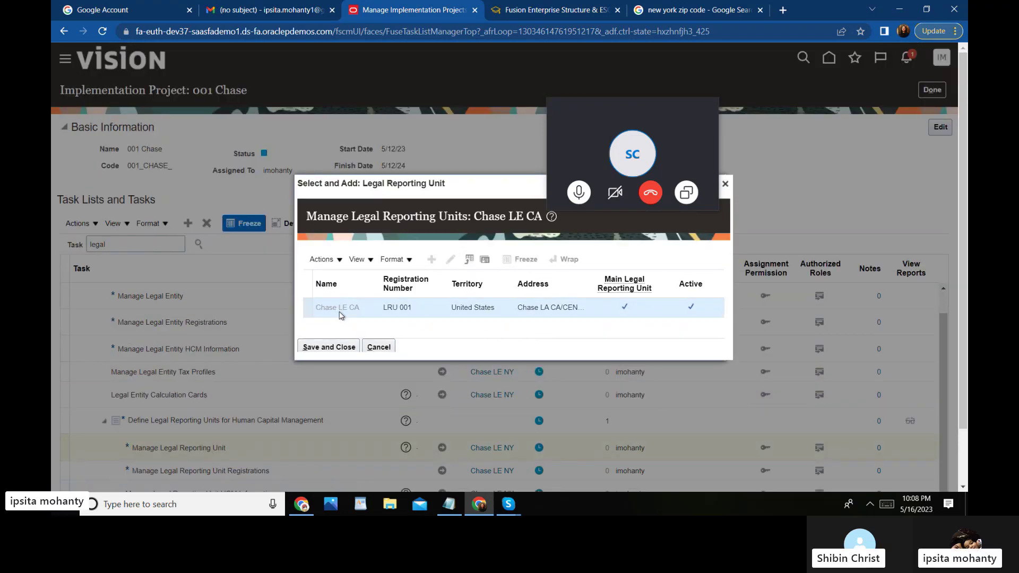
left_click(341, 347)
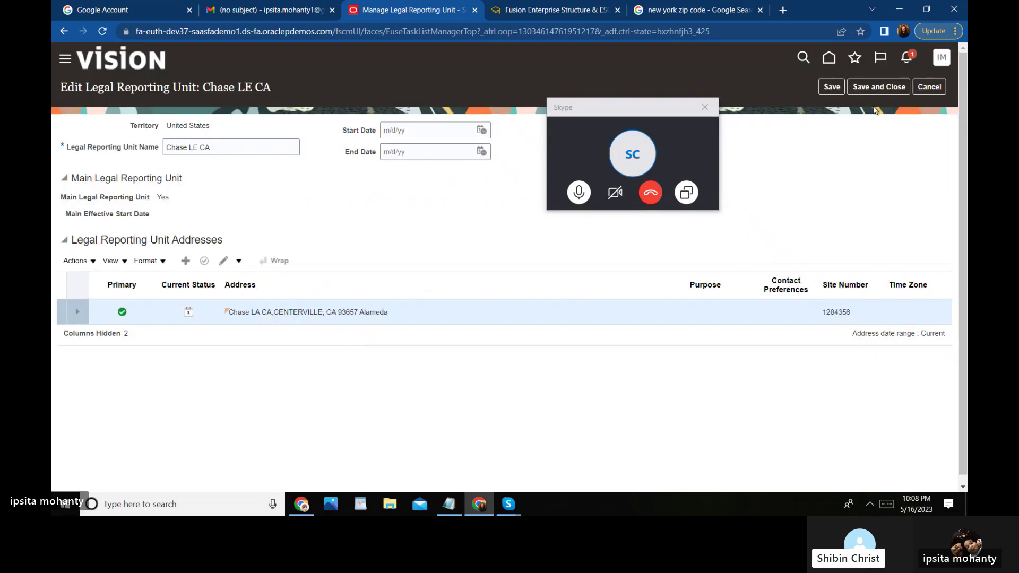
Save and close the Chase LE CA reporting unit, reopen it to check its address, and save and close it again.
left_click(879, 88)
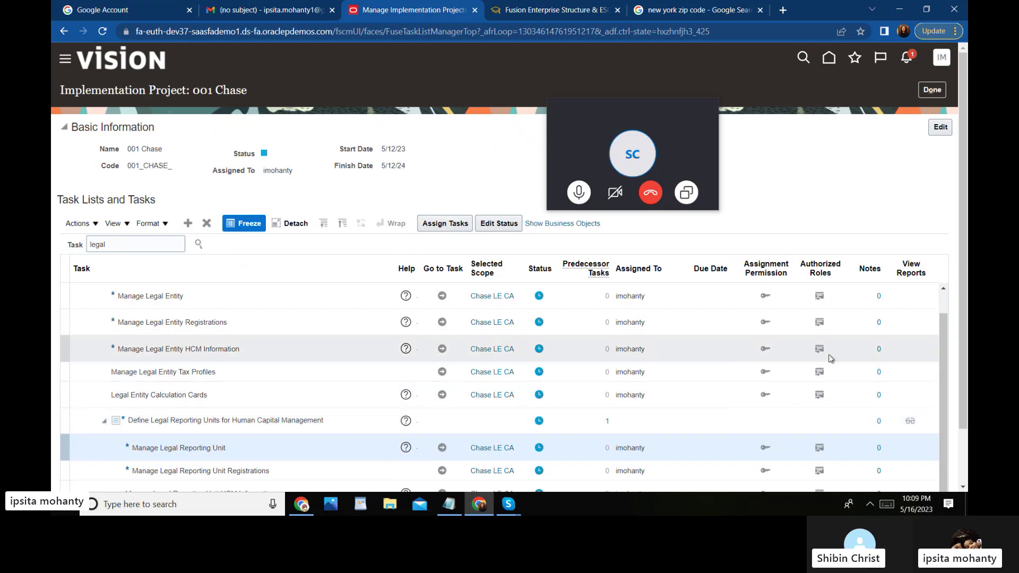
left_click(443, 451)
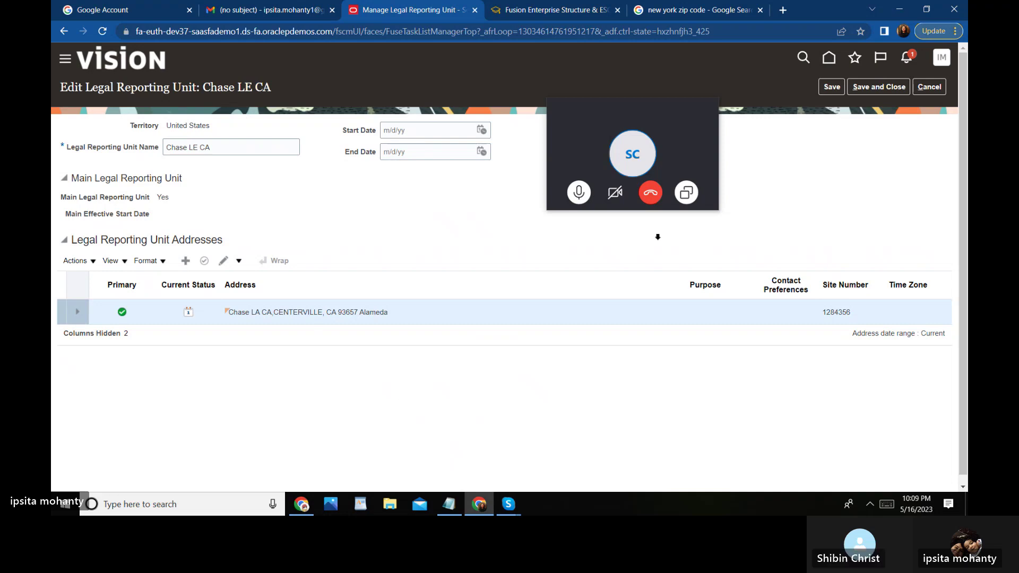
left_click(877, 88)
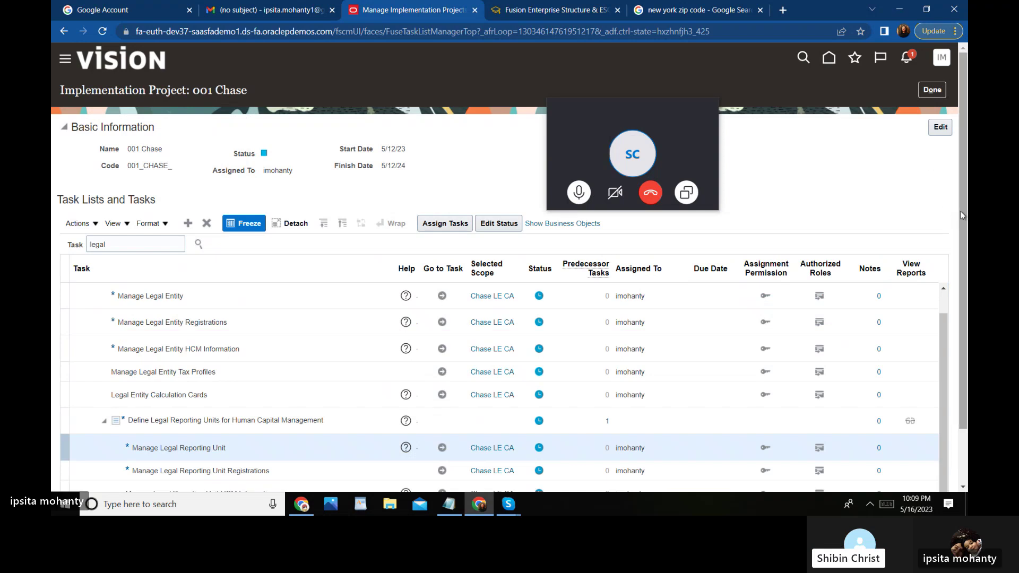
Search the implementation project's tasks for TAX REPORTING.
scroll(960, 215, "down", 2)
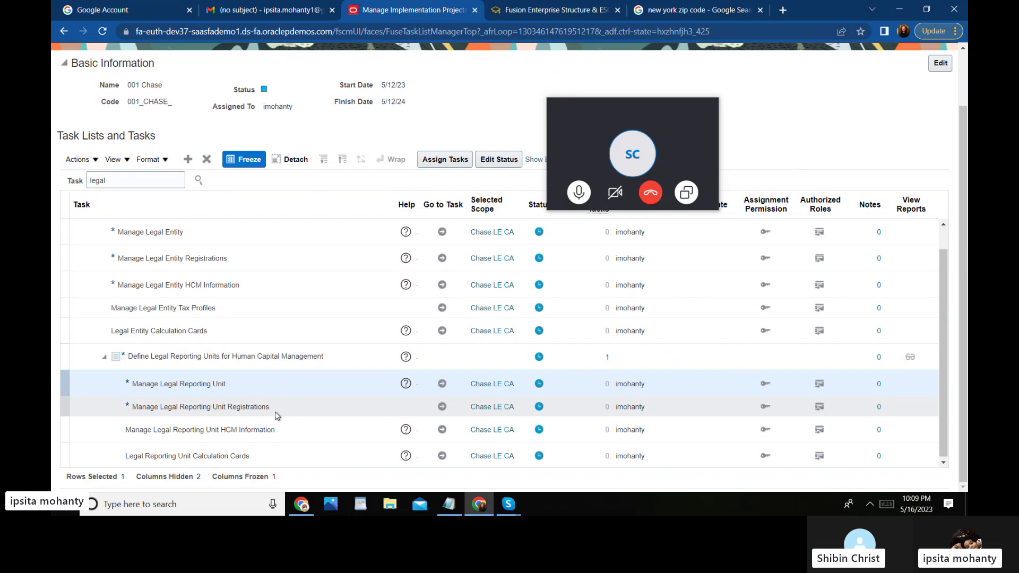
left_click(114, 180)
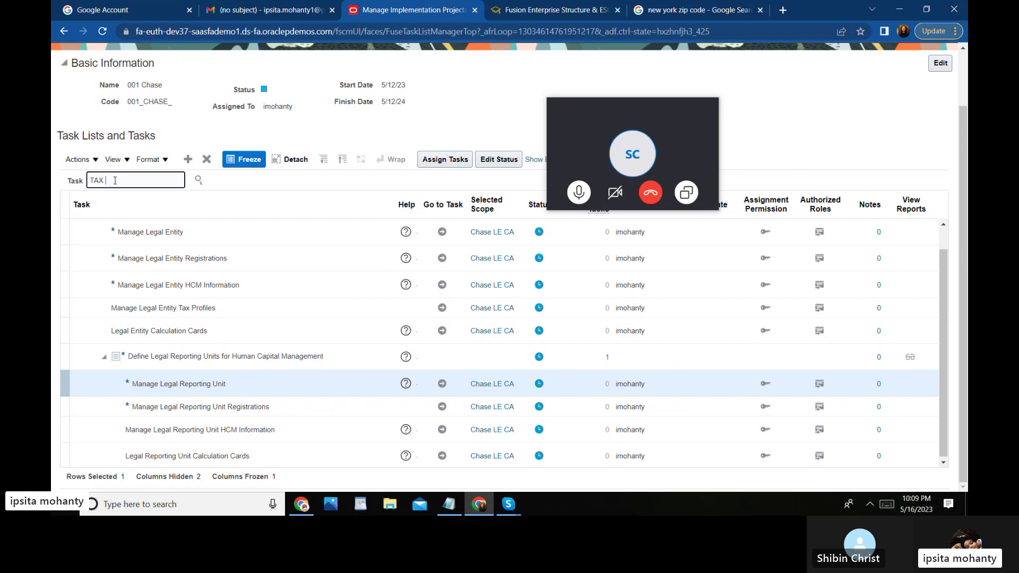
type("TAX REPORTING")
key("Return")
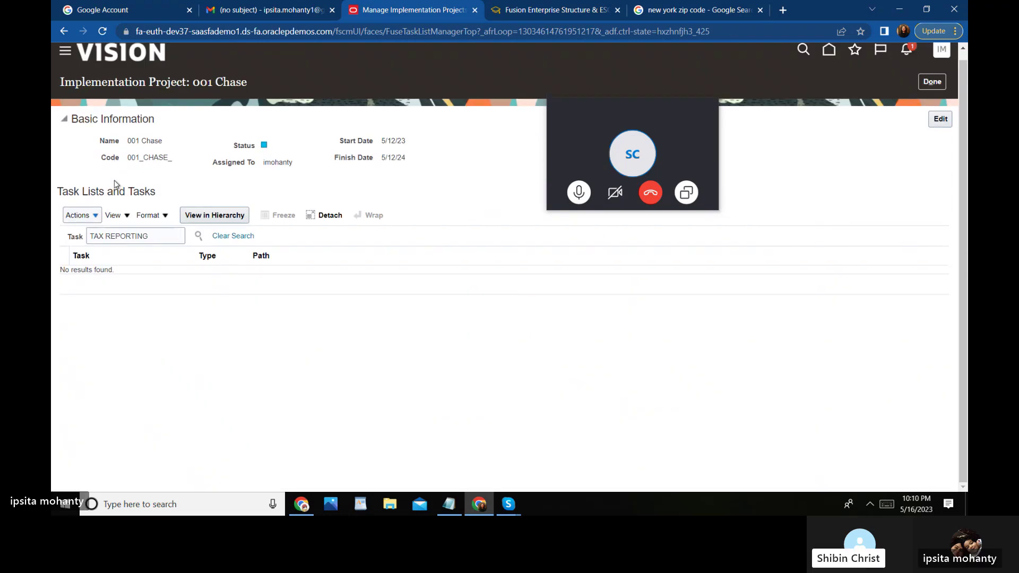
Search the project's tasks for TAX and open the Manage Legal Entity Tax Profiles task.
left_click(152, 235)
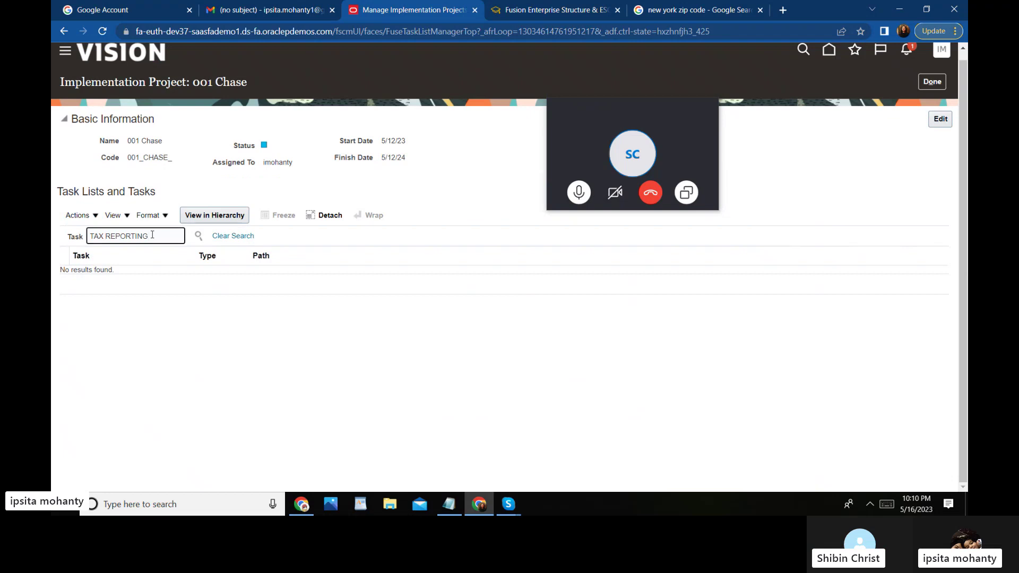
key("BackSpace")
key("BackSpace")
key("BackSpace")
key("BackSpace")
key("BackSpace")
key("BackSpace")
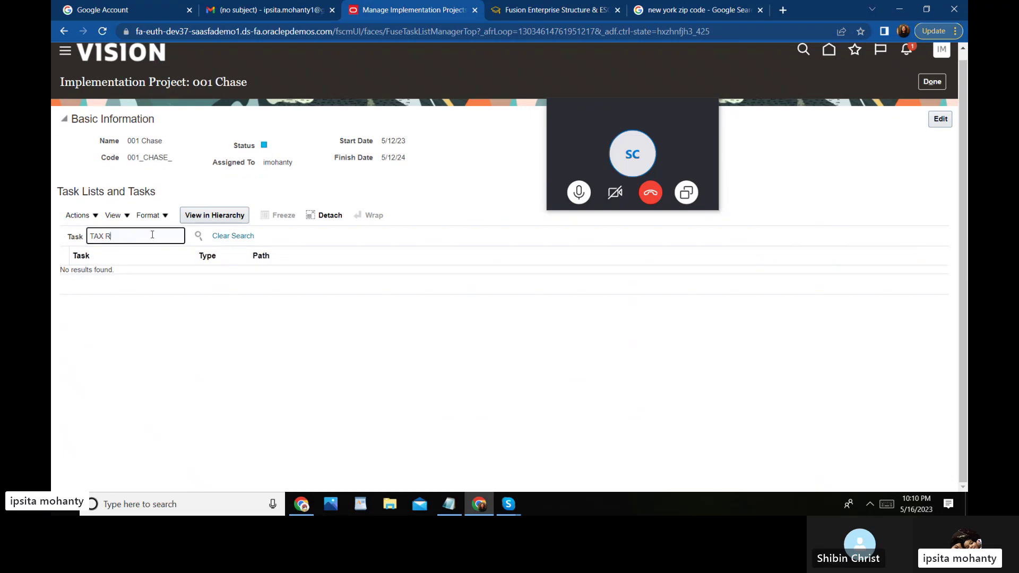
key("Return")
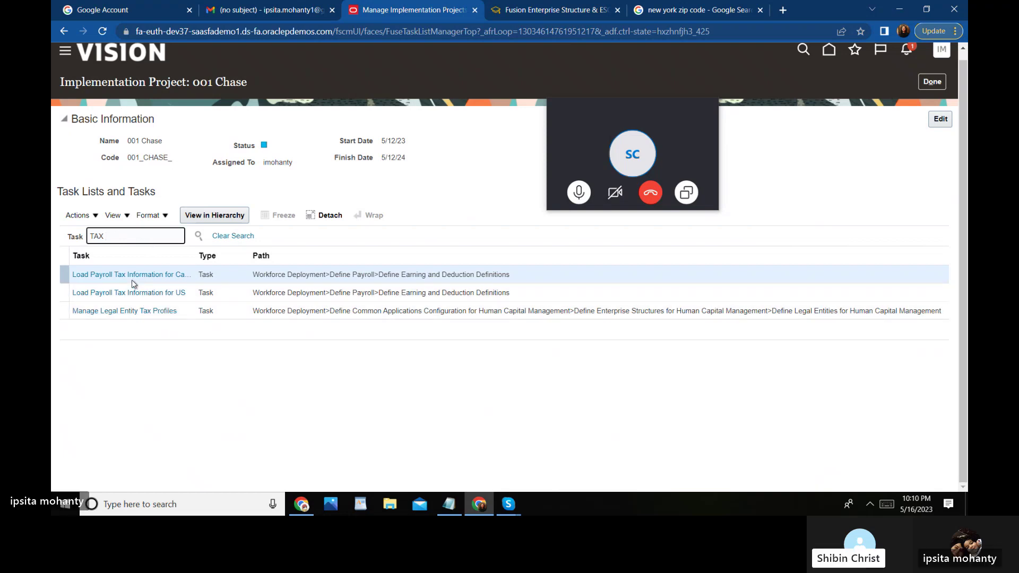
left_click(125, 311)
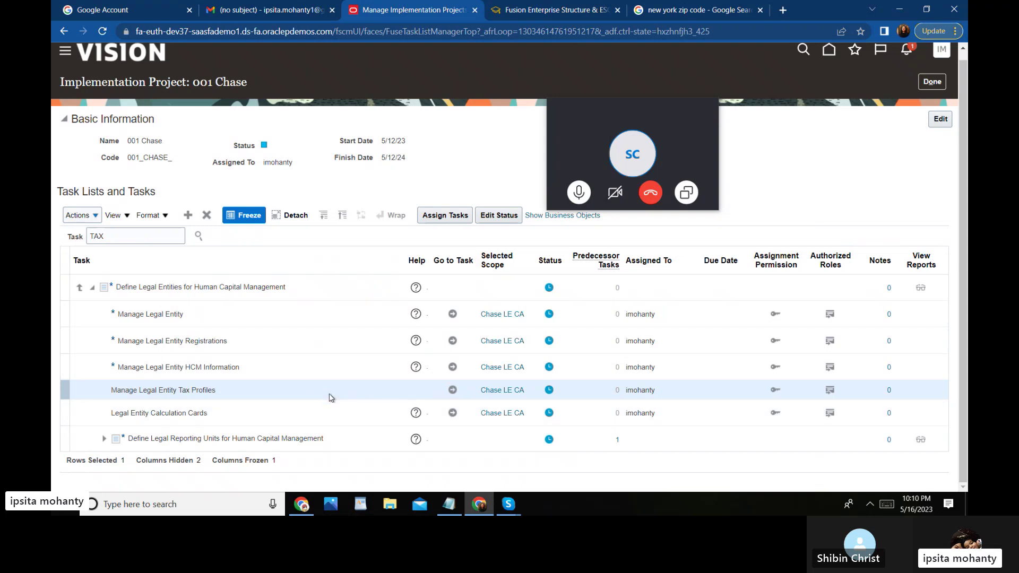
left_click(453, 391)
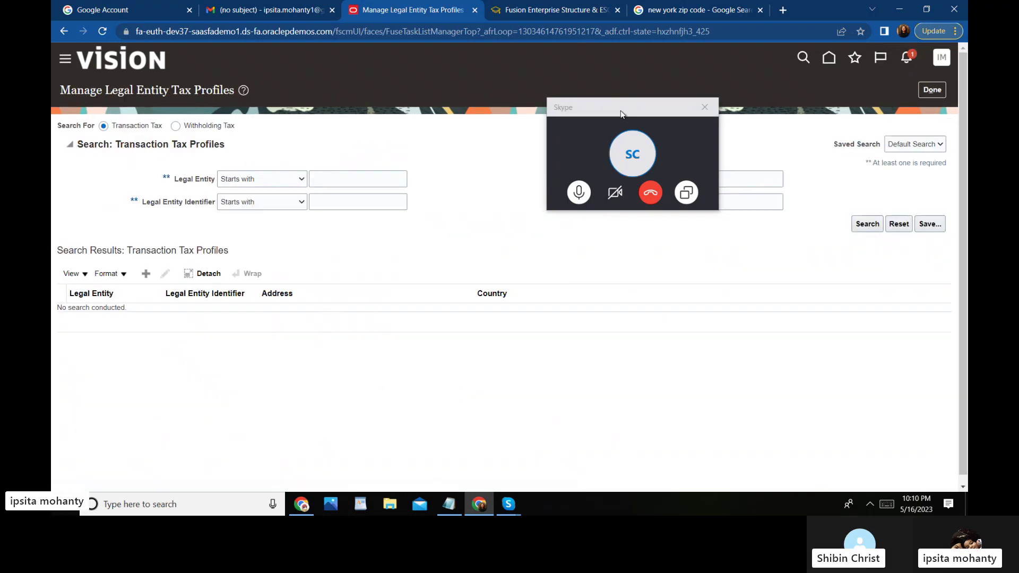
Search the transaction tax profiles for legal entities whose name starts with CHASE.
left_click_drag(620, 110, 579, 9)
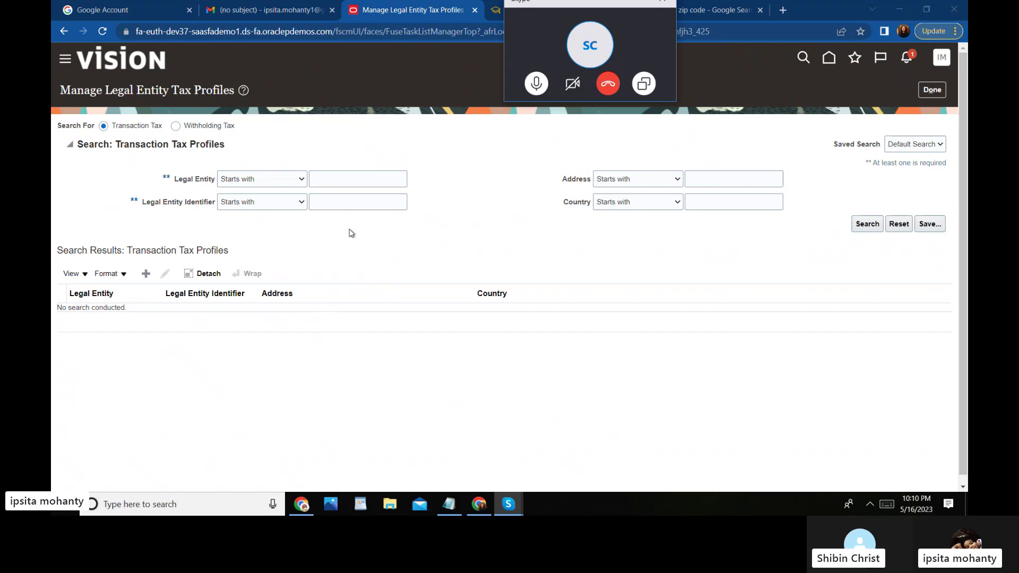
left_click(317, 177)
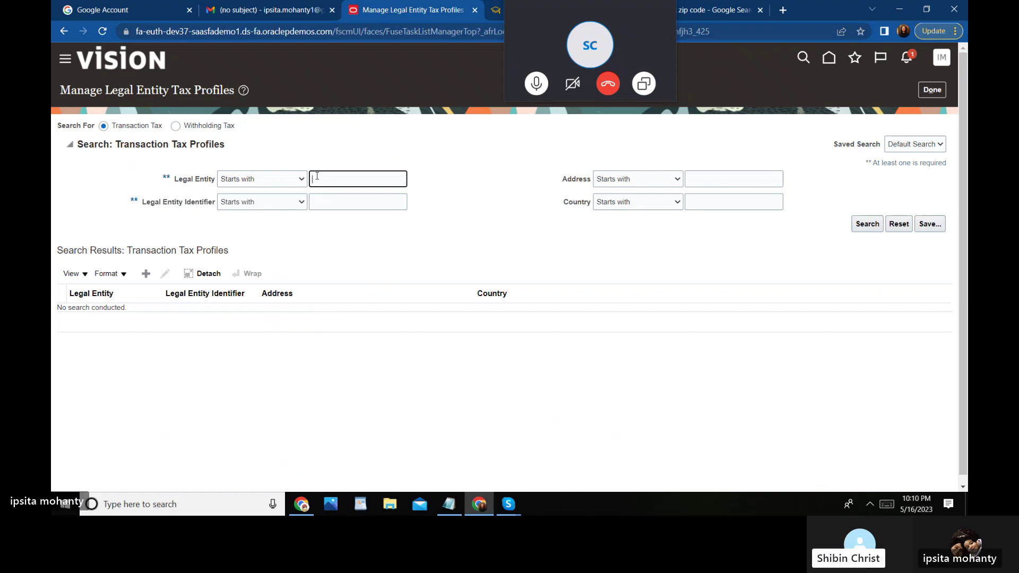
left_click(302, 179)
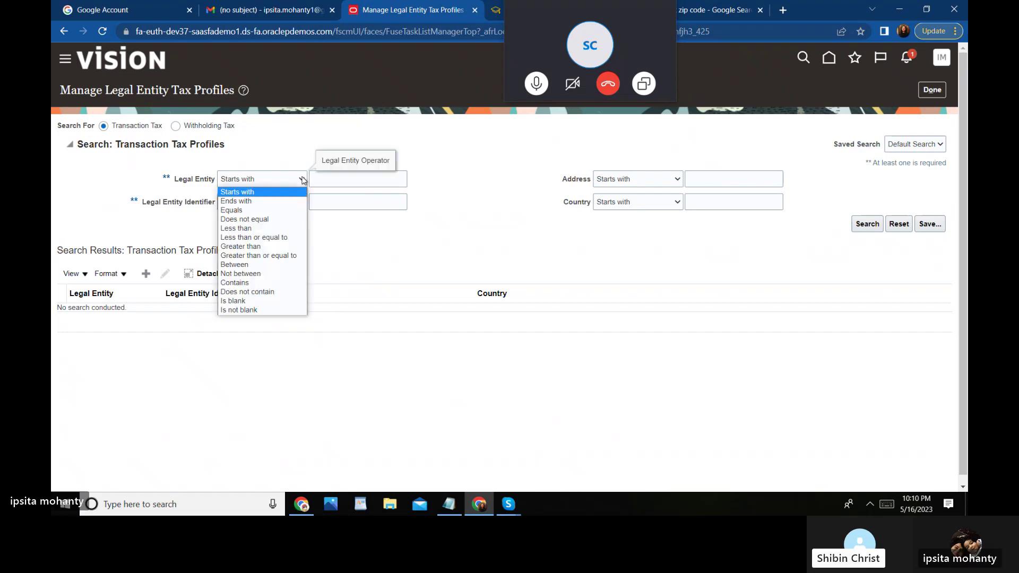
left_click(339, 179)
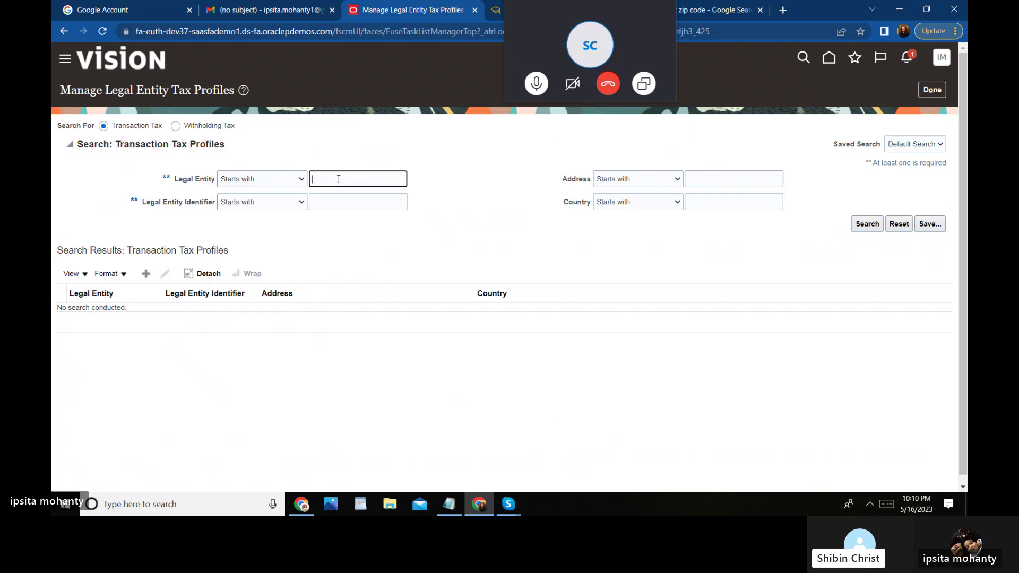
type("C")
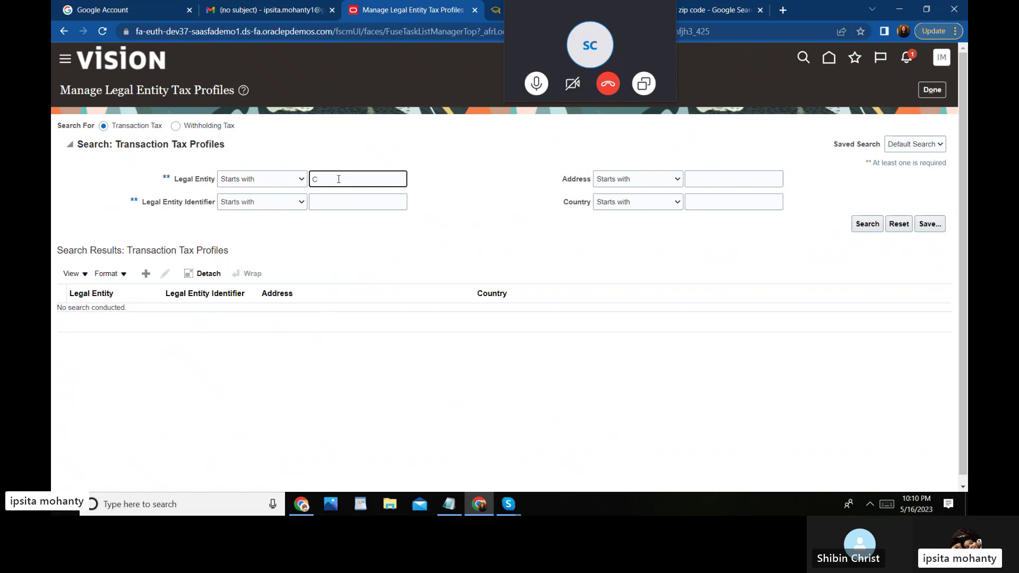
type("AHa")
key("BackSpace")
type("ASE")
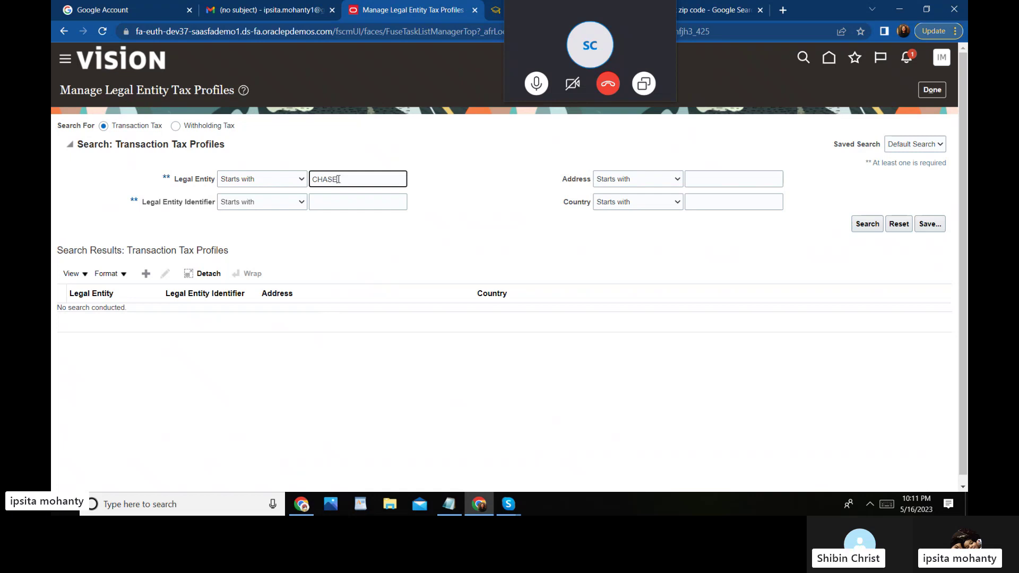
key("Return")
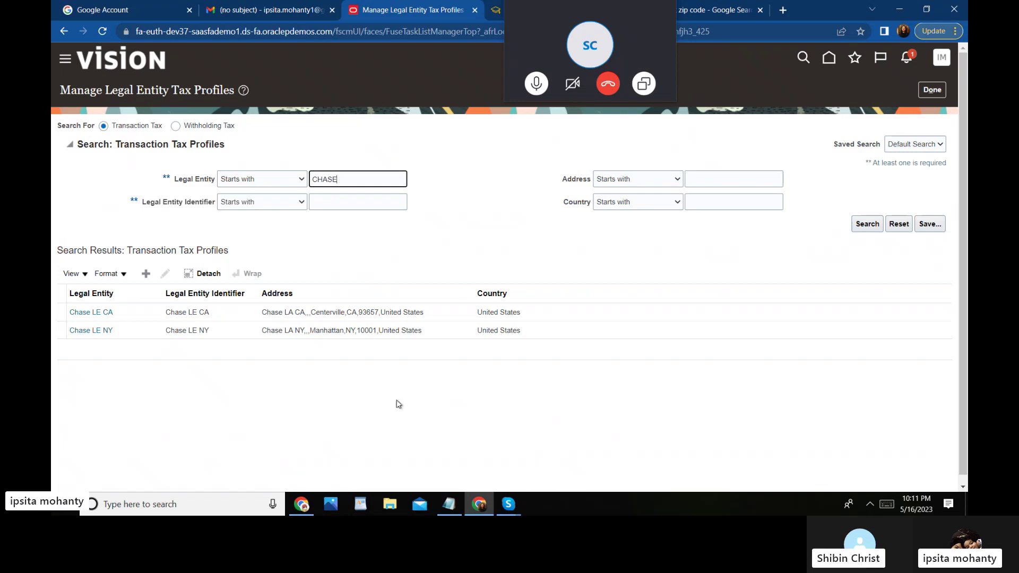
Open the Chase LE CA tax profile and review its Classifications and its Controls and Defaults.
left_click(202, 313)
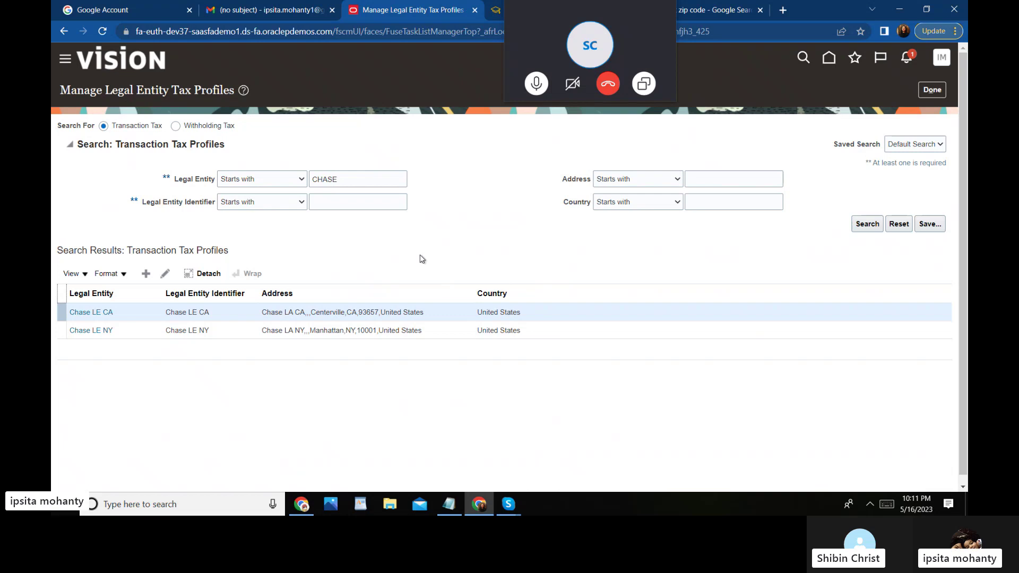
left_click(91, 312)
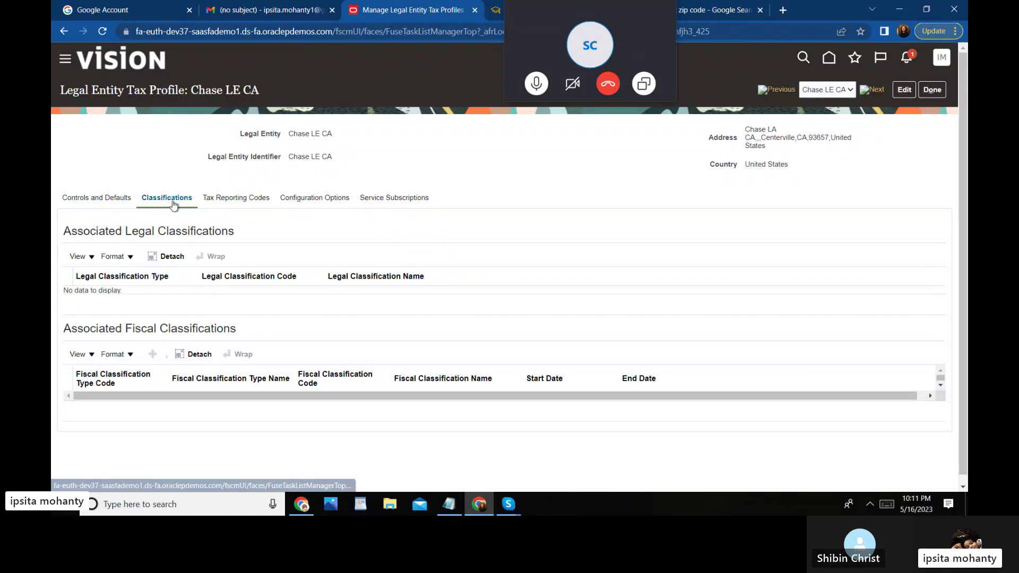
left_click(107, 198)
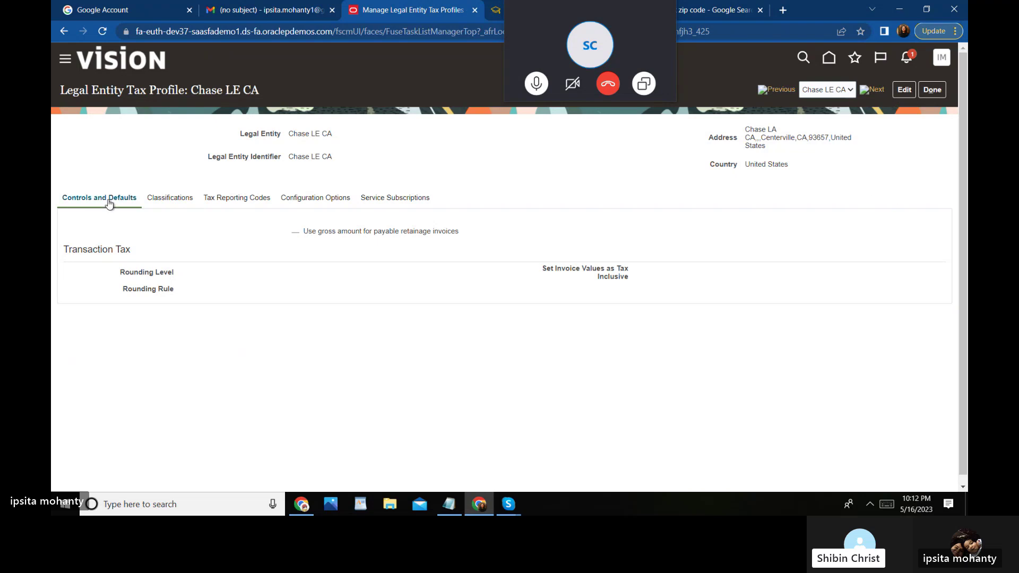
left_click(170, 198)
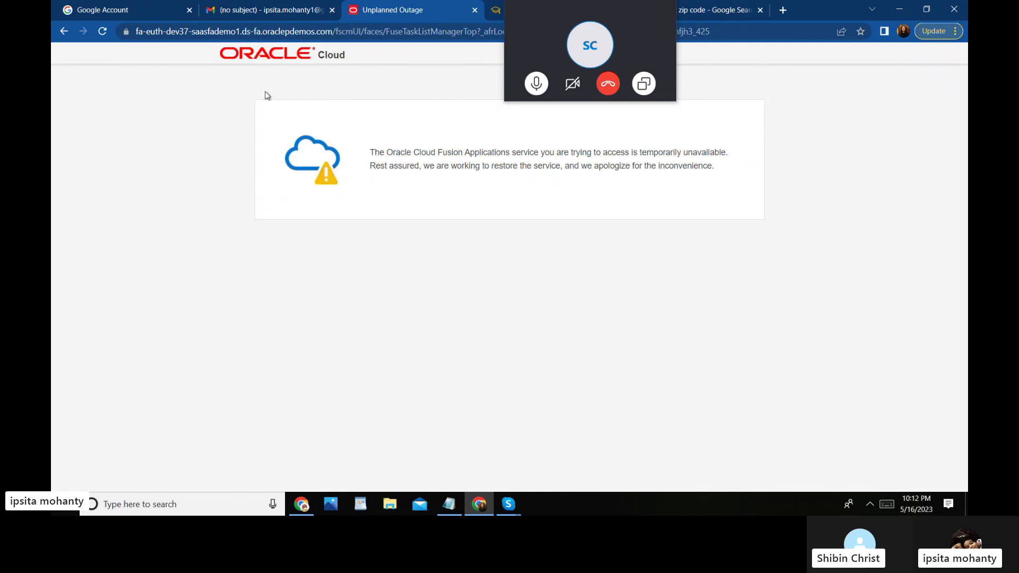
Reload the Oracle Cloud page, glance at the Fusion Enterprise Structure article, and return to the Oracle Cloud page.
left_click(103, 33)
left_click(562, 9)
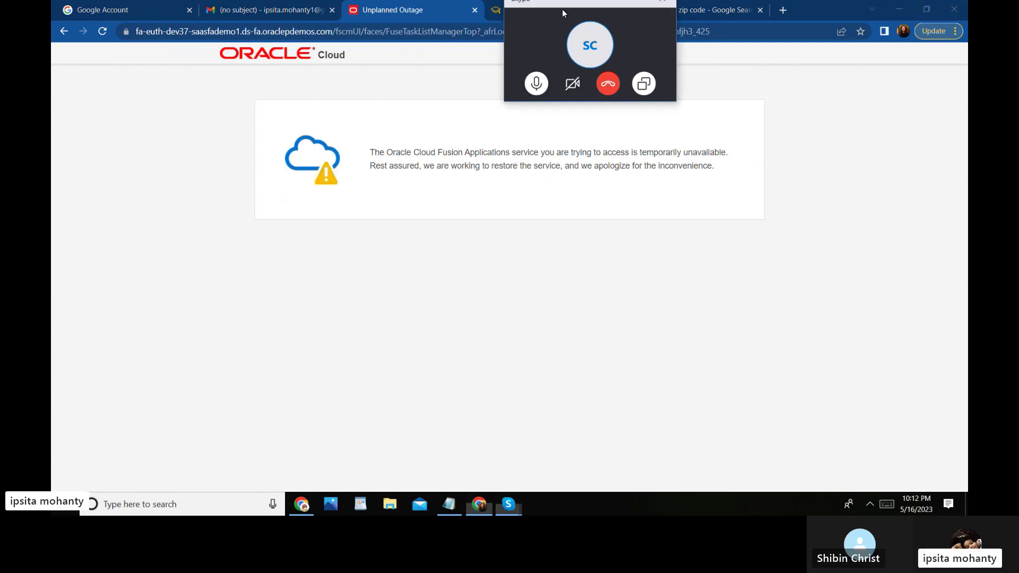
left_click_drag(615, 5, 888, 237)
left_click(647, 269)
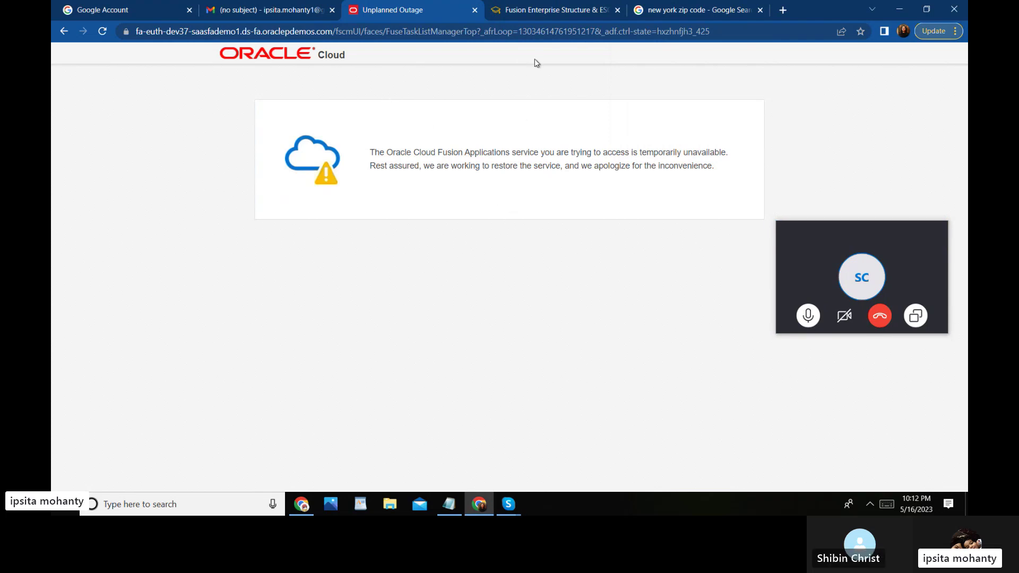
left_click(537, 12)
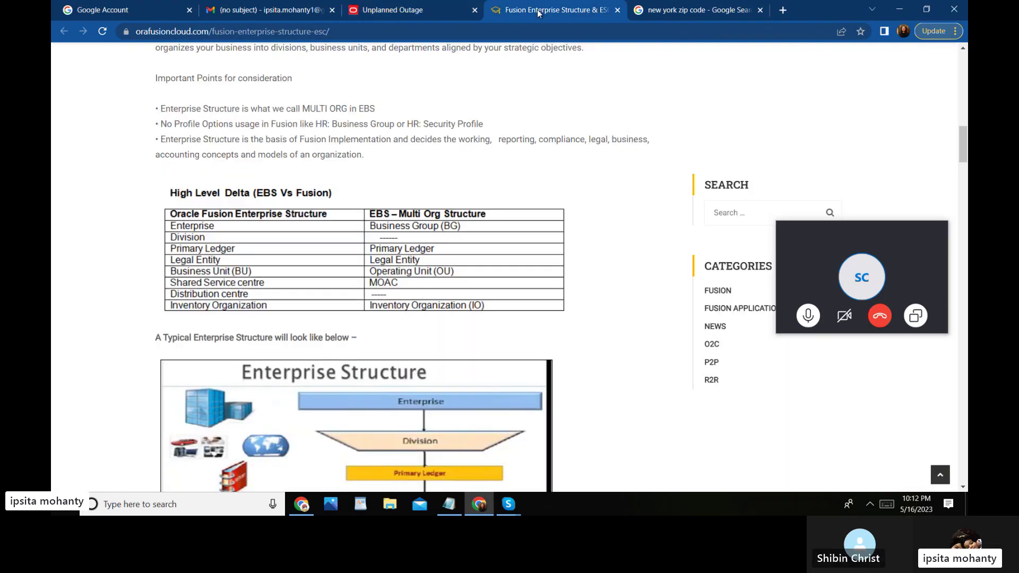
key("ctrl+shift+Tab")
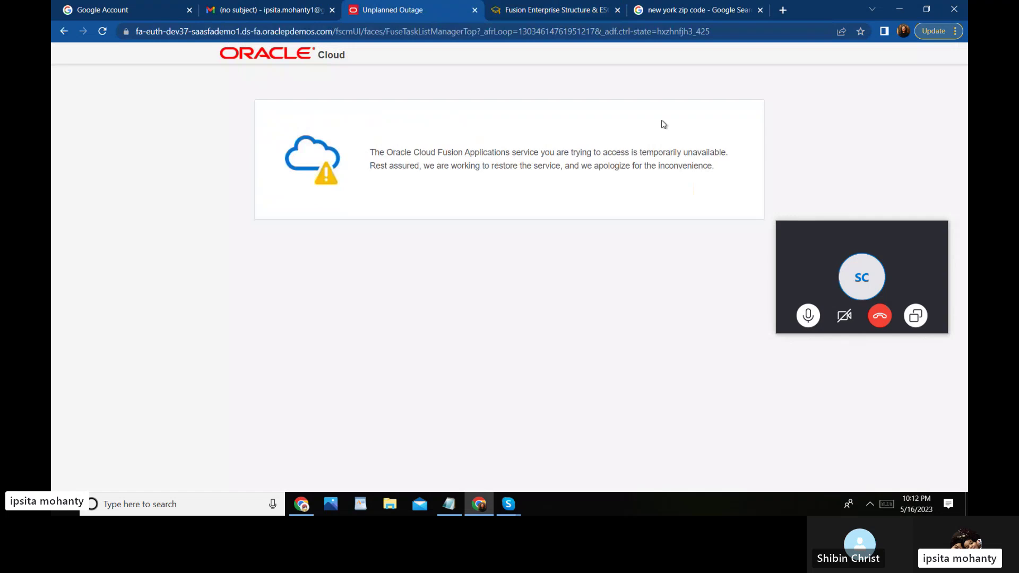
Try to reopen the Oracle Cloud site from the link in the Gmail message, close the older Oracle tab and reload the page.
left_click(267, 10)
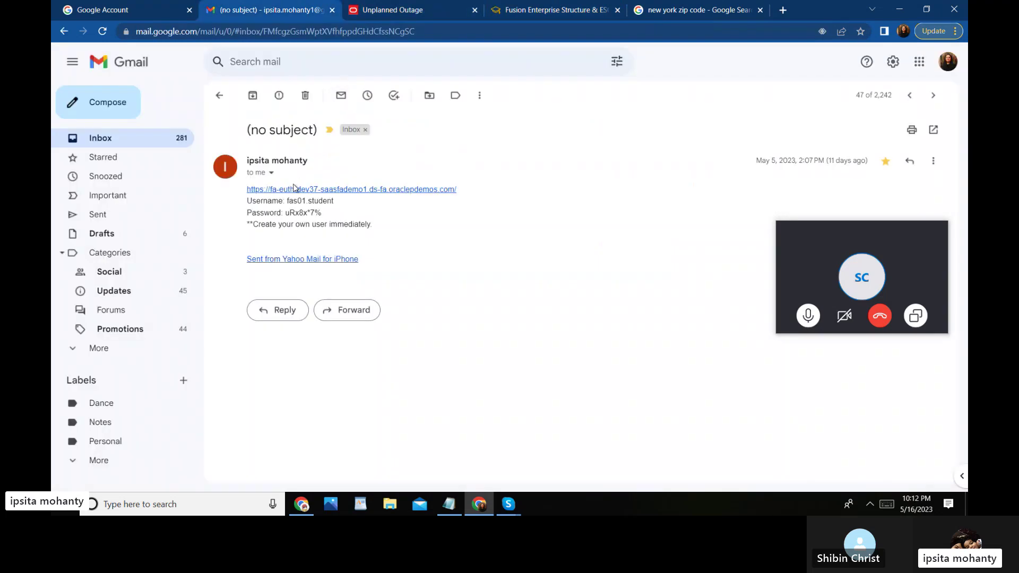
left_click(292, 191)
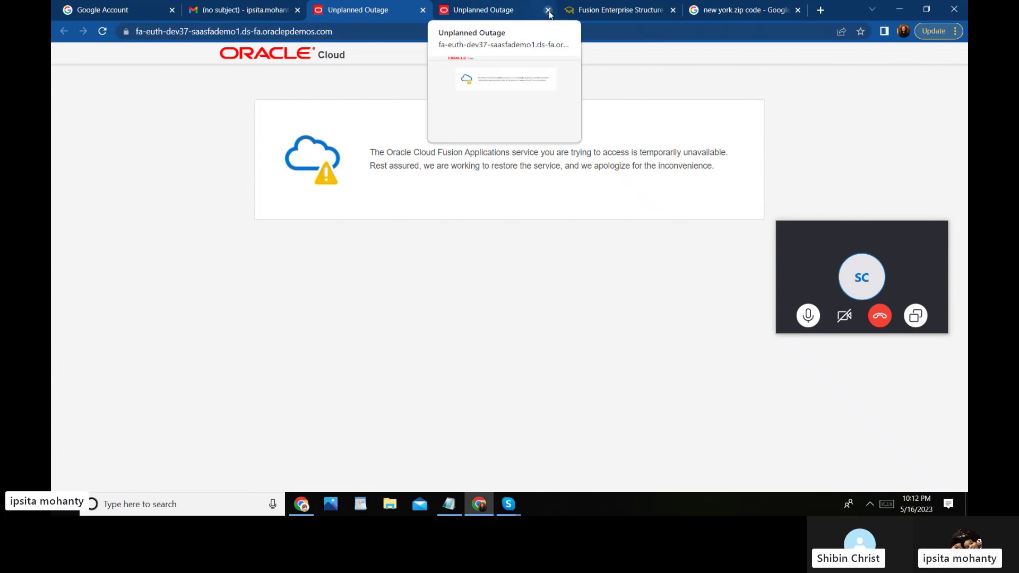
left_click(548, 10)
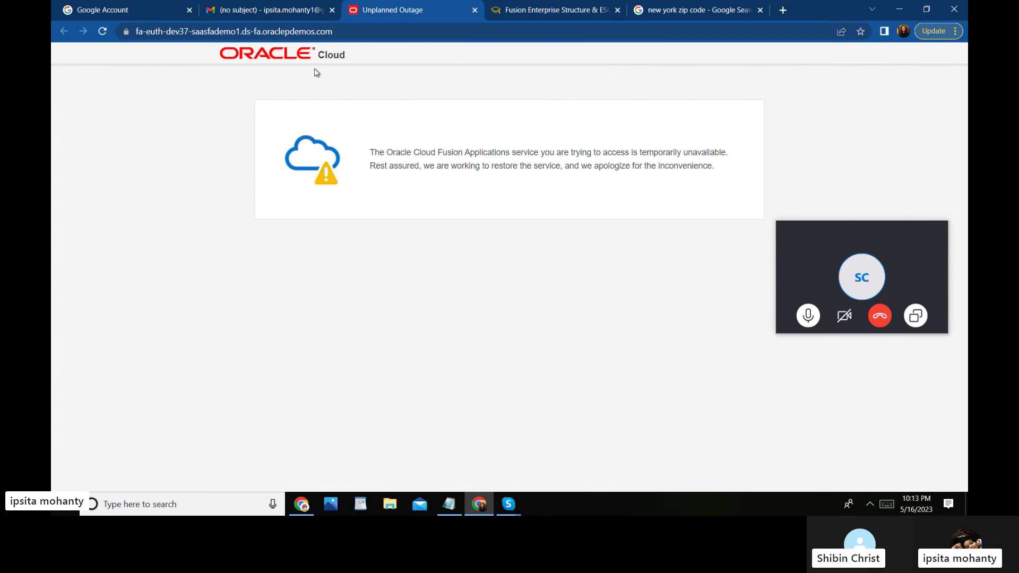
left_click(356, 30)
key("Return")
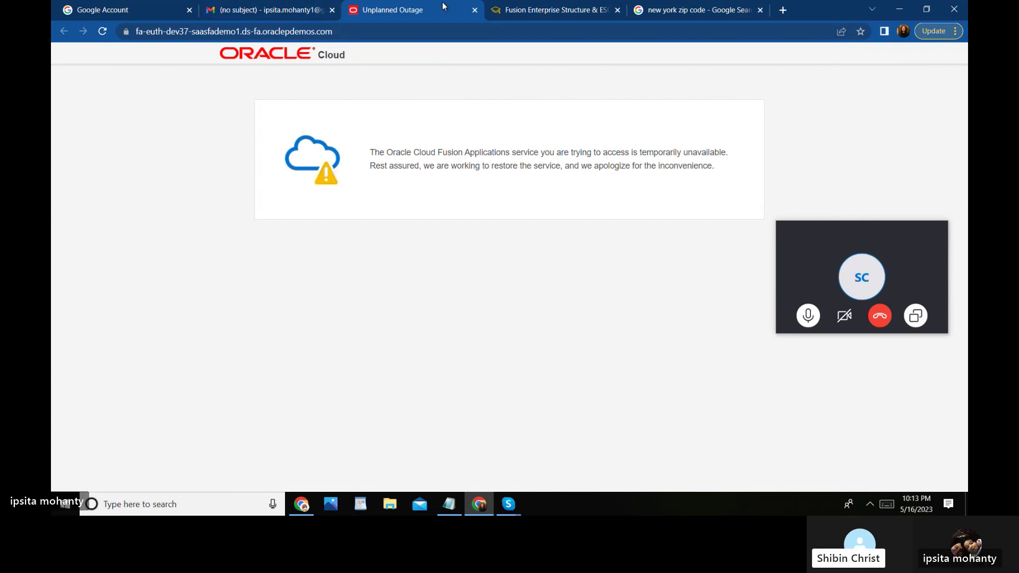
Close the Oracle Cloud page and open it again from the link in the Gmail message.
left_click(475, 10)
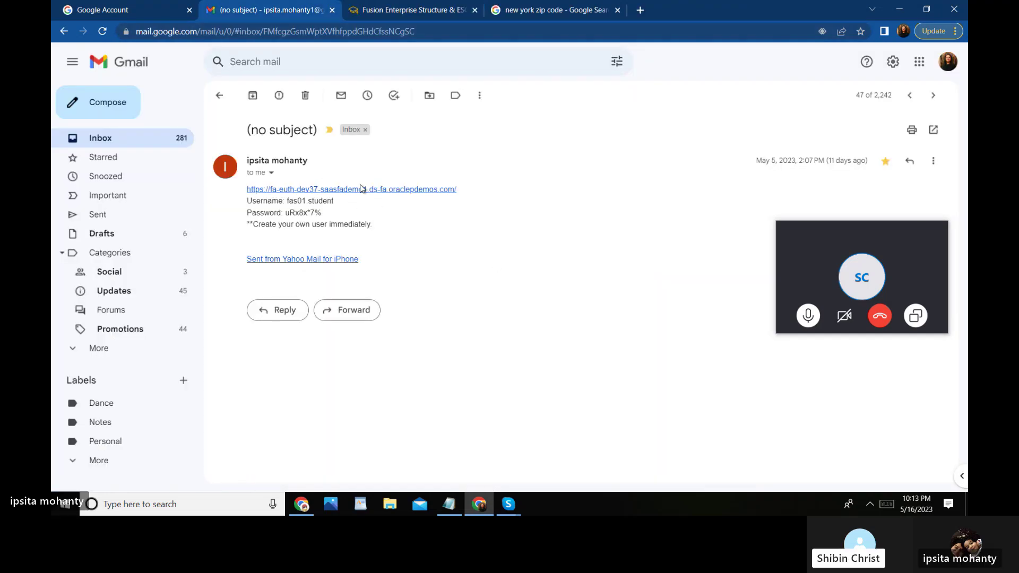
left_click(360, 190)
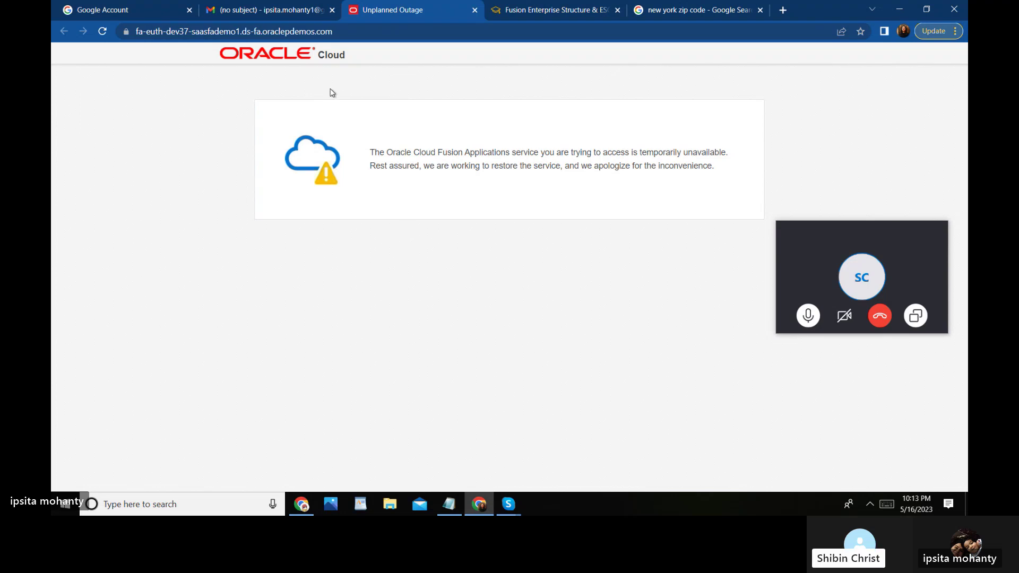
left_click(278, 11)
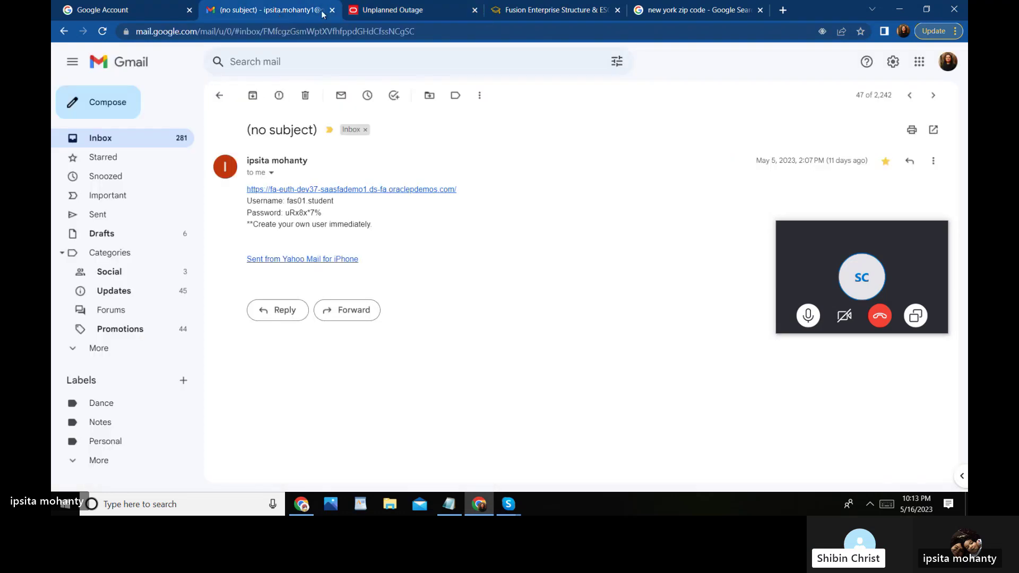
left_click(380, 9)
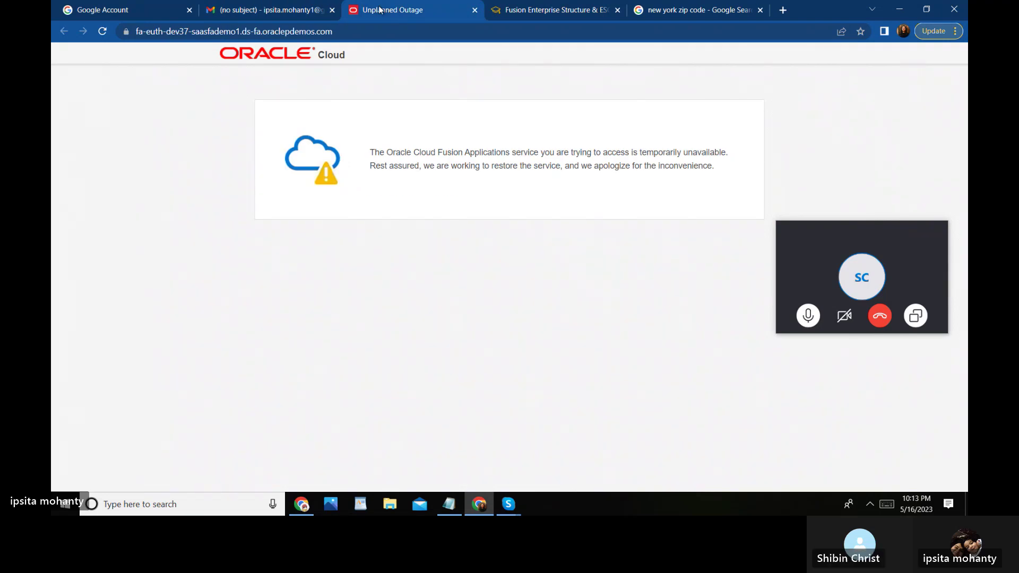
left_click(284, 10)
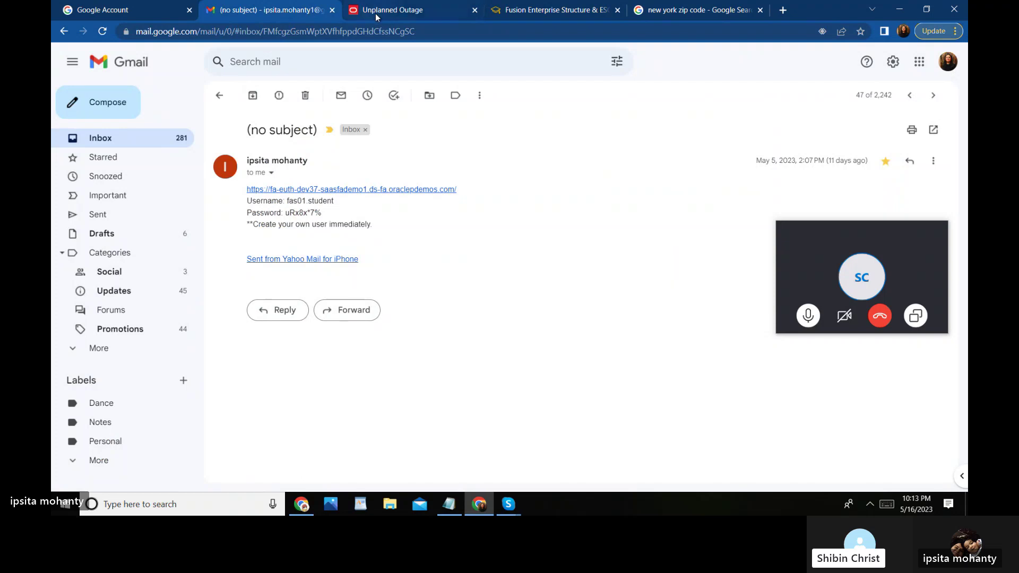
mouse_move(376, 17)
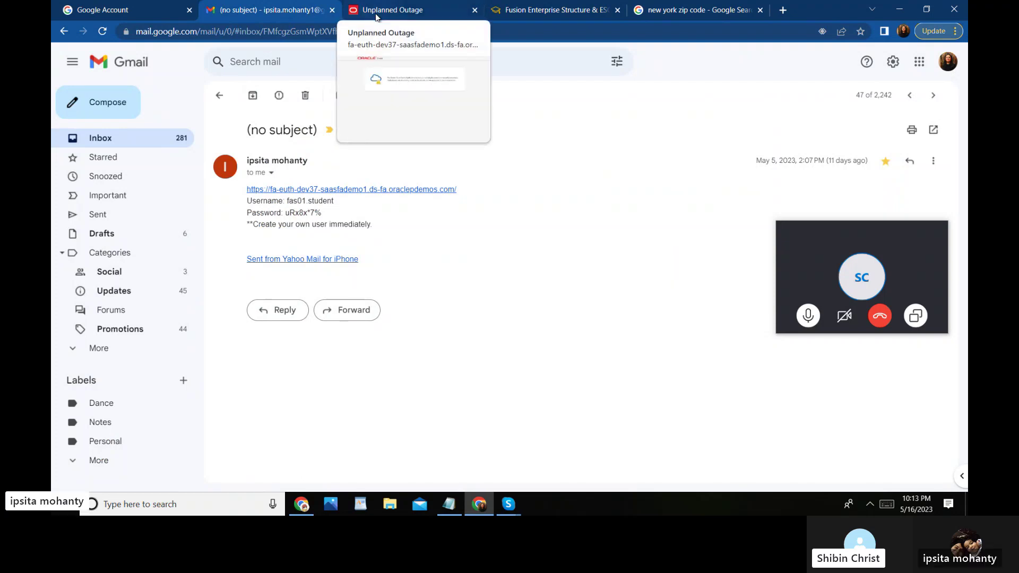
left_click(376, 16)
Look through the Fusion Enterprise Structure article as far as the location reference sets, and check the messages in the Gmail inbox.
left_click(537, 15)
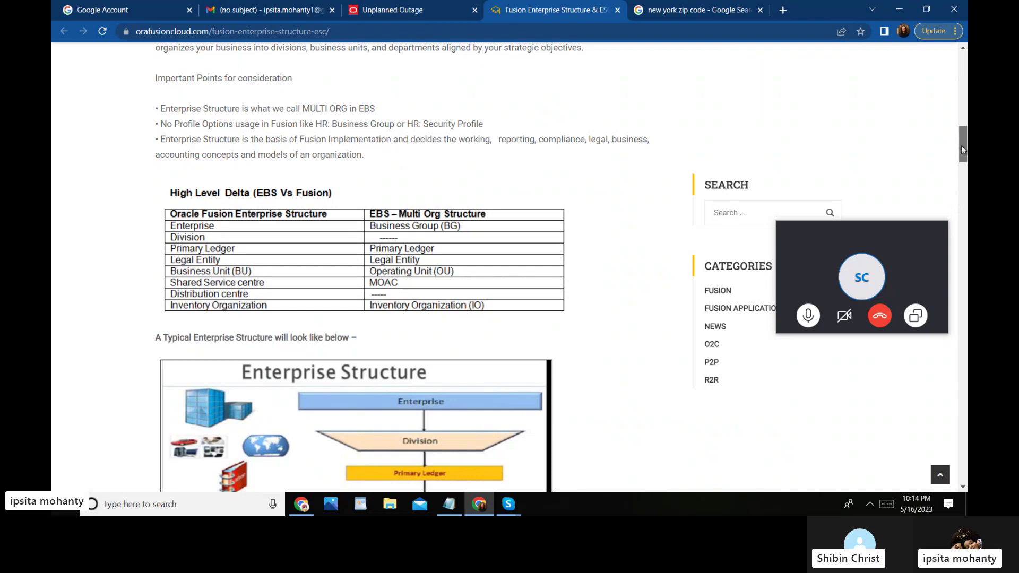
left_click_drag(961, 145, 966, 351)
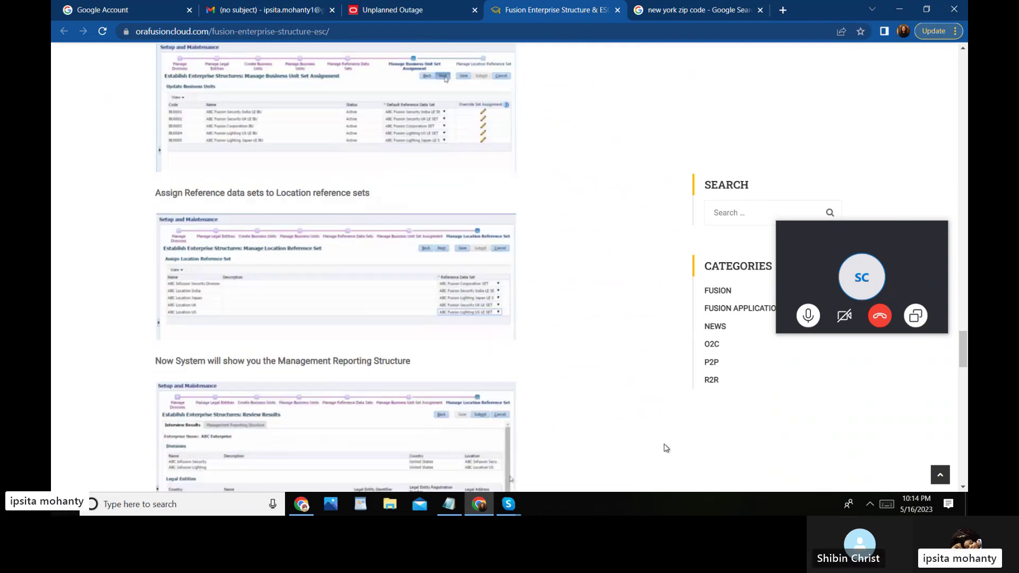
left_click(301, 503)
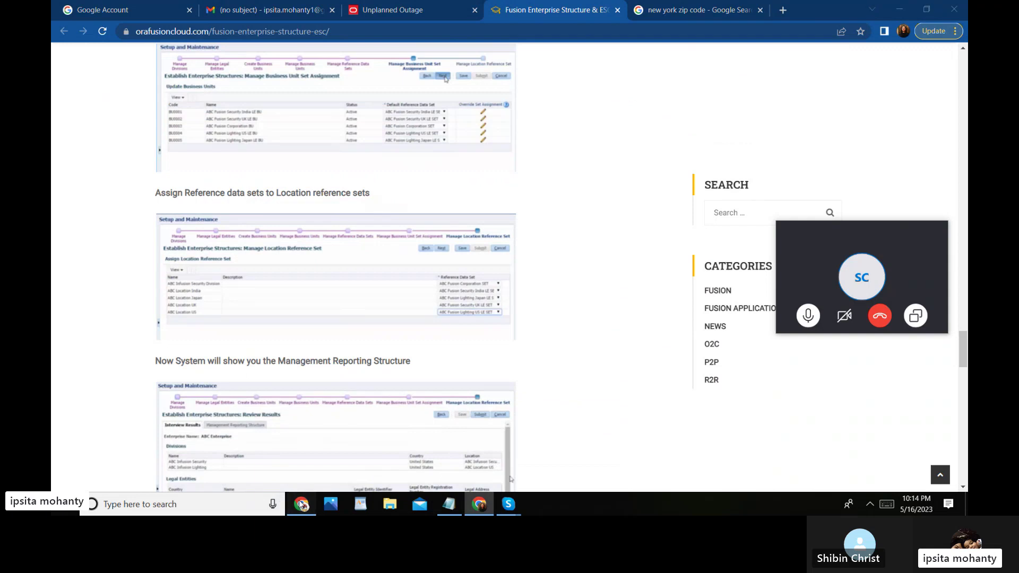
left_click(301, 503)
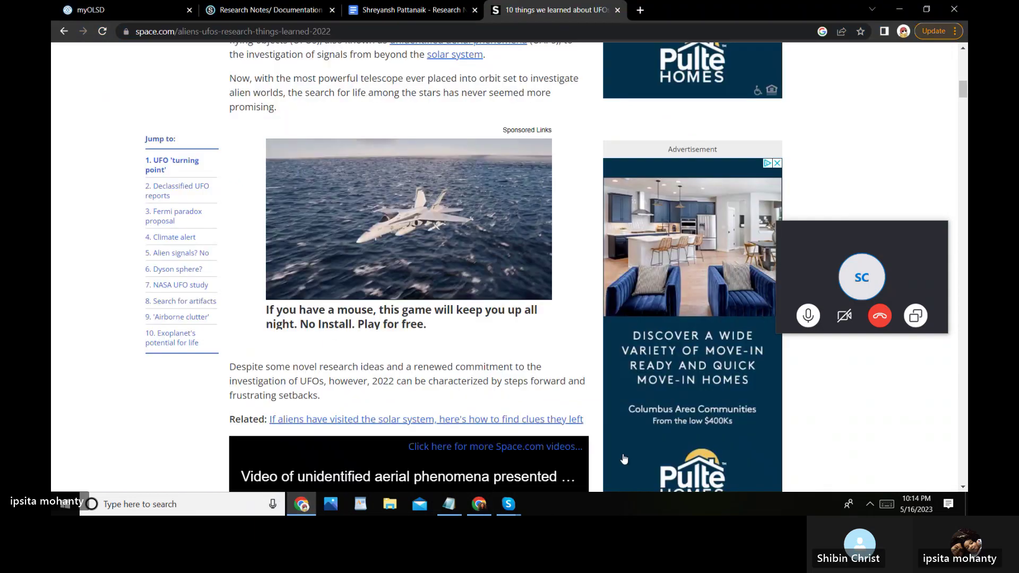
left_click(301, 503)
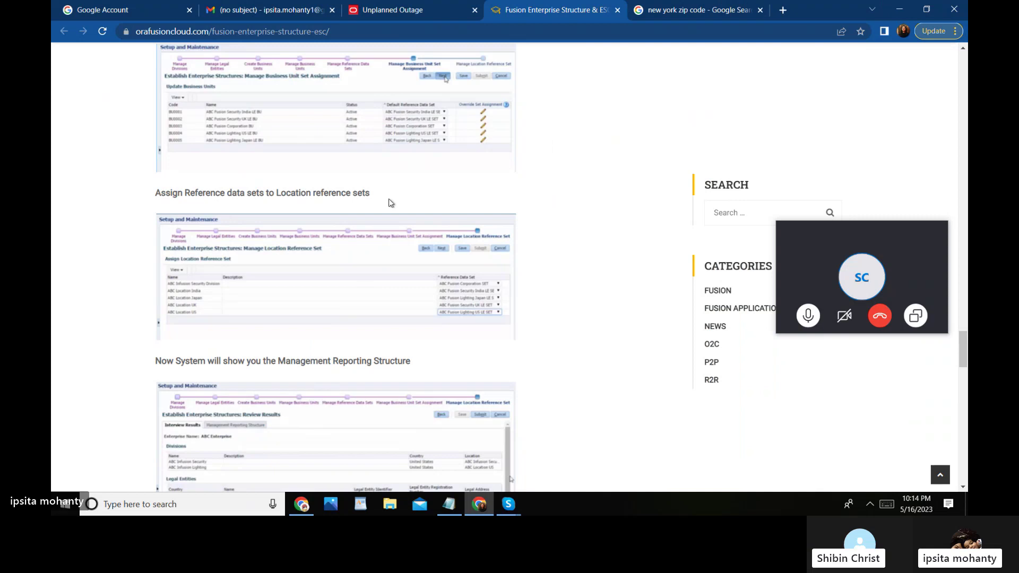
left_click(293, 17)
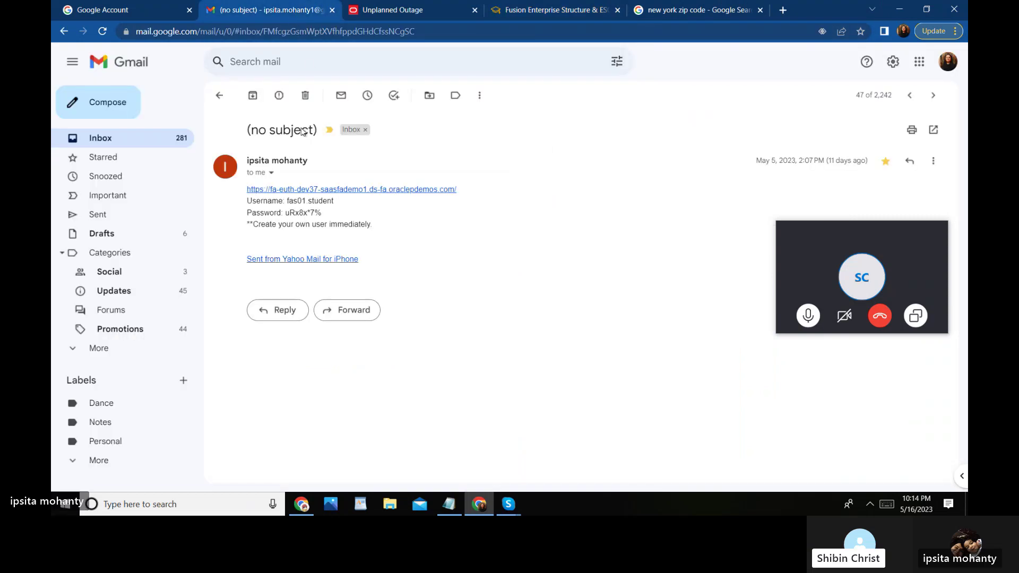
left_click(109, 138)
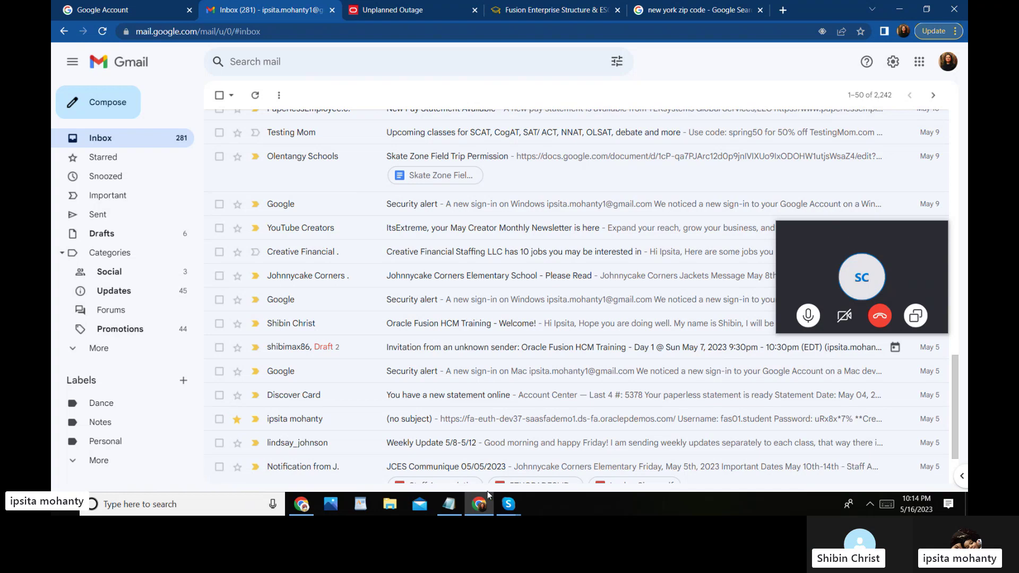
Switch to the Skype call, show its chat and open the shared docs.oracle.com link whose title starts with "Implementing Glo".
mouse_move(509, 506)
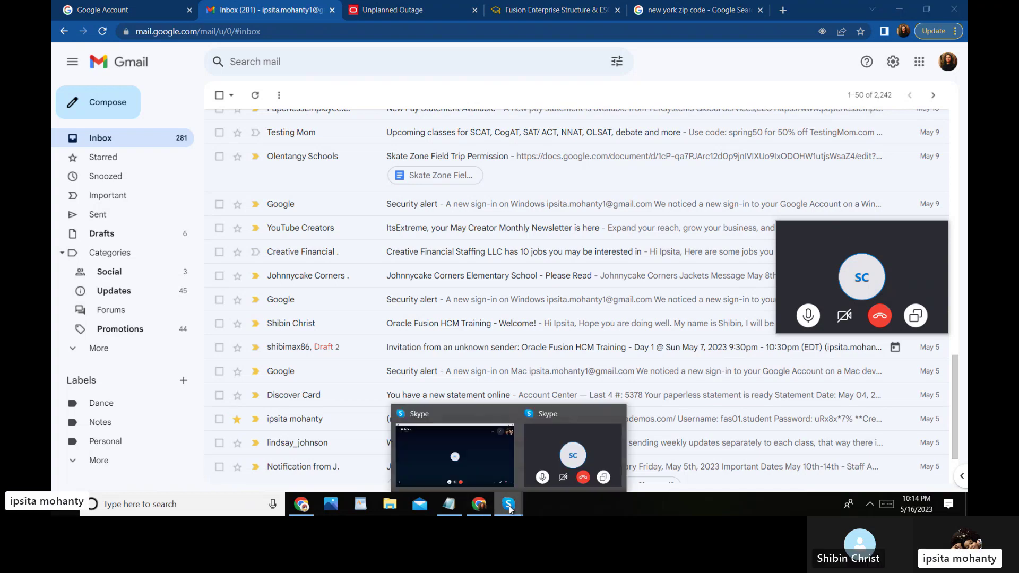
left_click(490, 468)
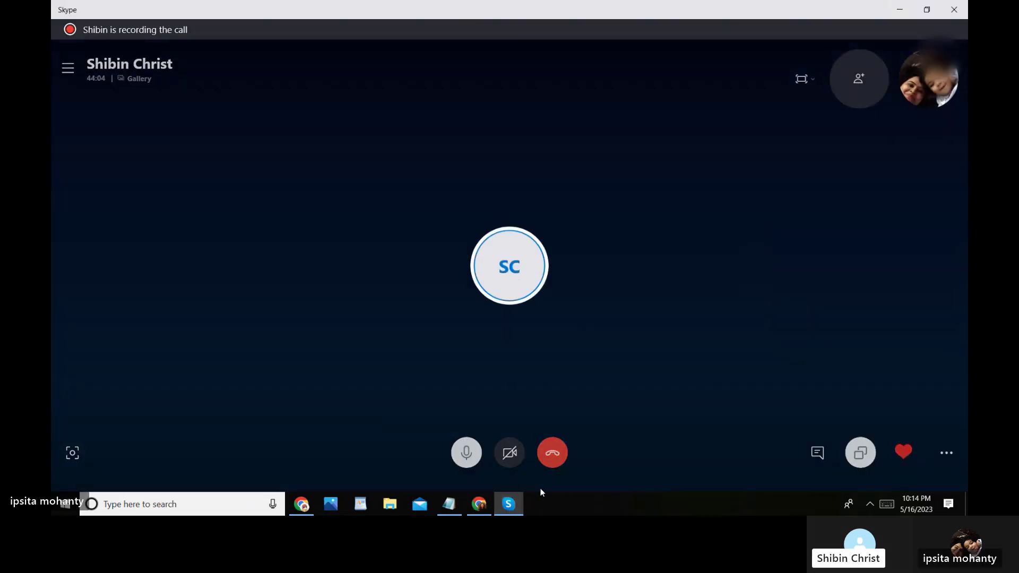
left_click(821, 454)
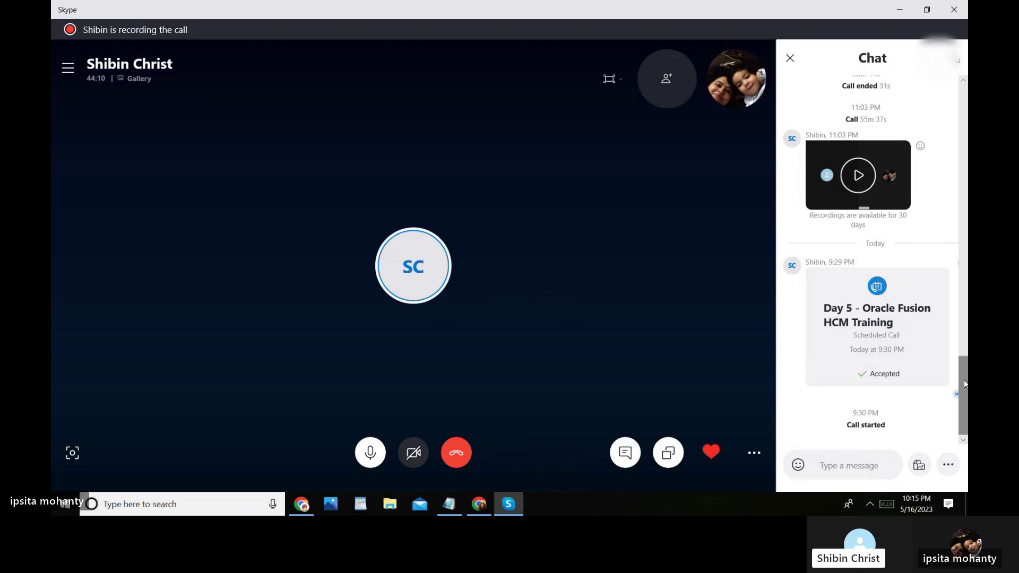
left_click_drag(964, 380, 964, 229)
scroll(916, 224, "up", 5)
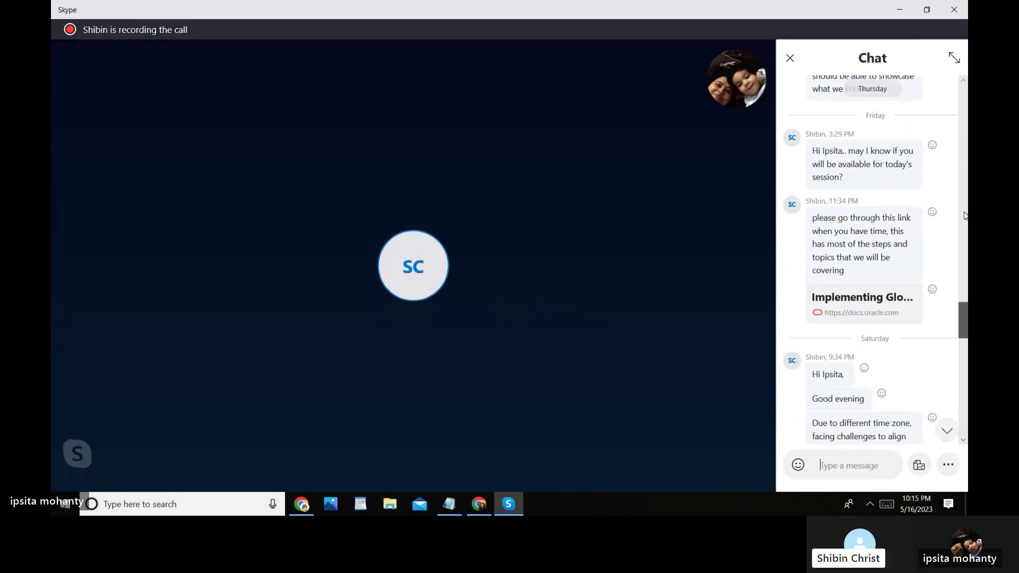
left_click(846, 301)
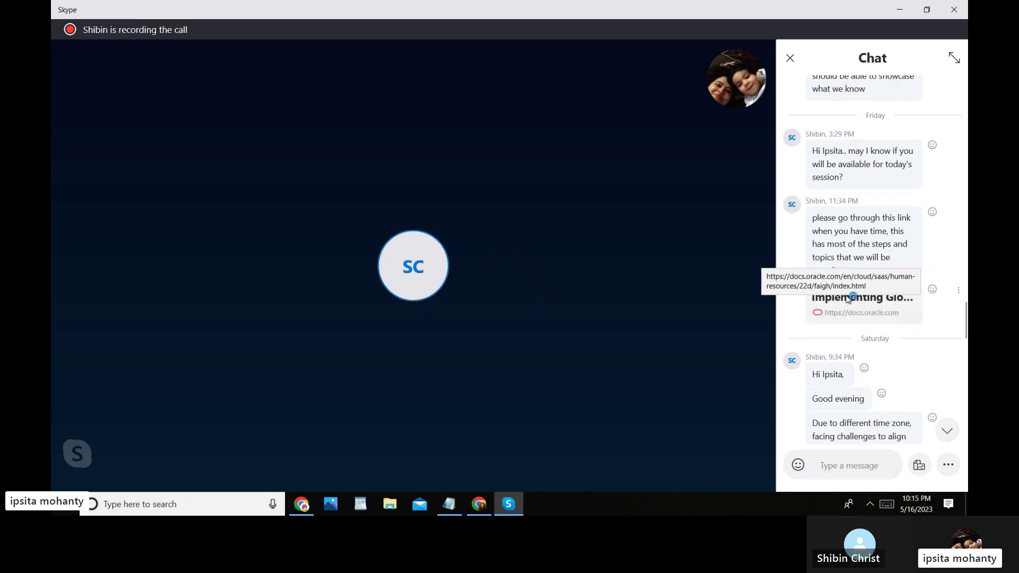